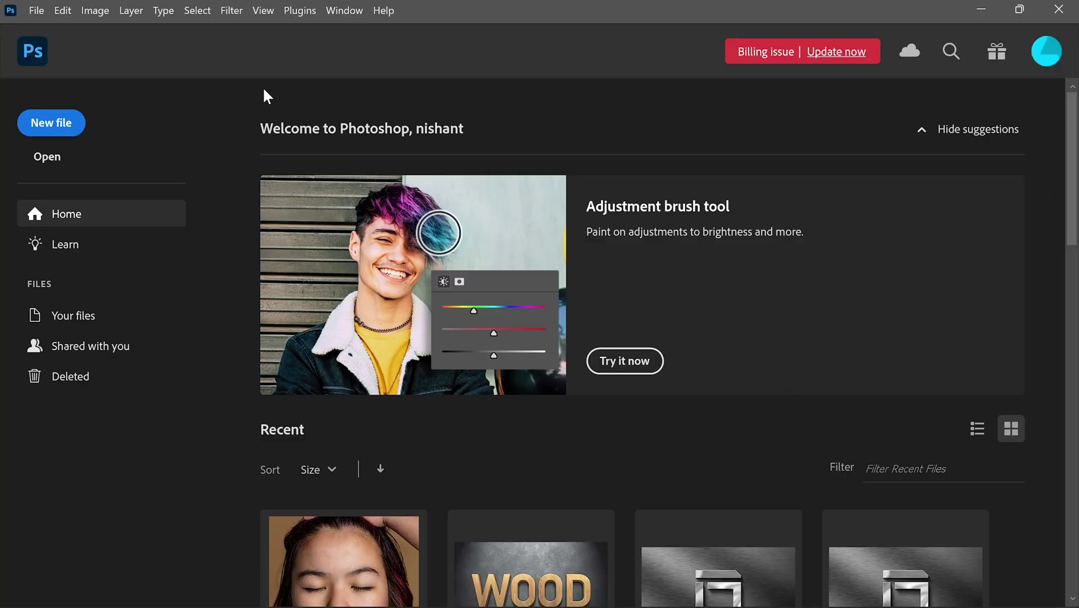
Step: Create a blank white 3000 × 2000 px document at 300 ppi from the custom preset
{"action": "left_click", "coordinate": [62, 129]}
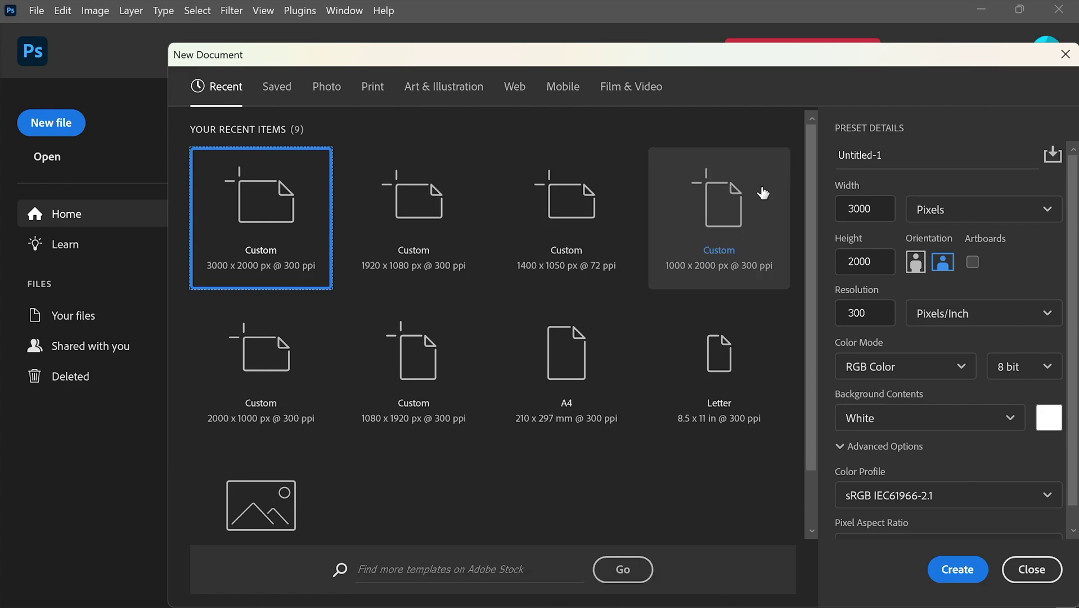
{"action": "left_click", "coordinate": [865, 208]}
{"action": "left_click", "coordinate": [863, 261]}
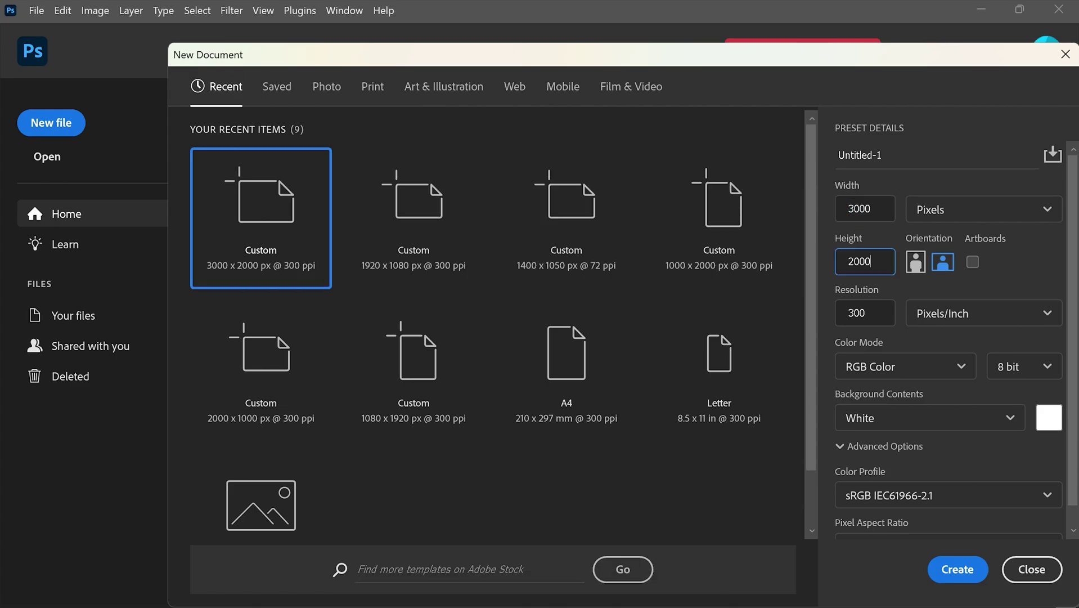
{"action": "left_click", "coordinate": [956, 568]}
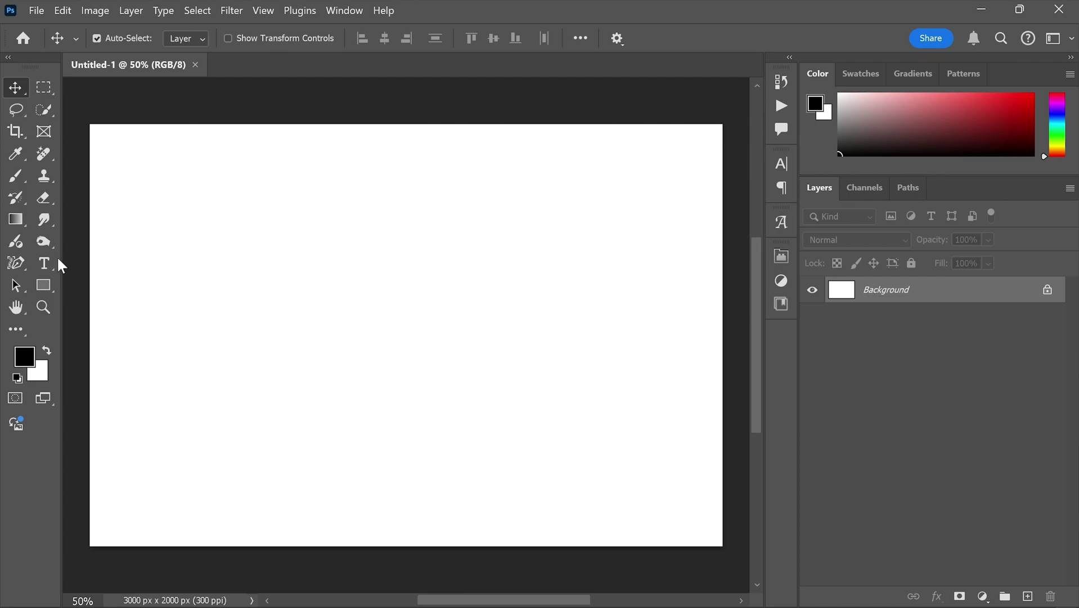
Step: Type a large lowercase 'm' in Anton Regular on the canvas
{"action": "left_click", "coordinate": [44, 263]}
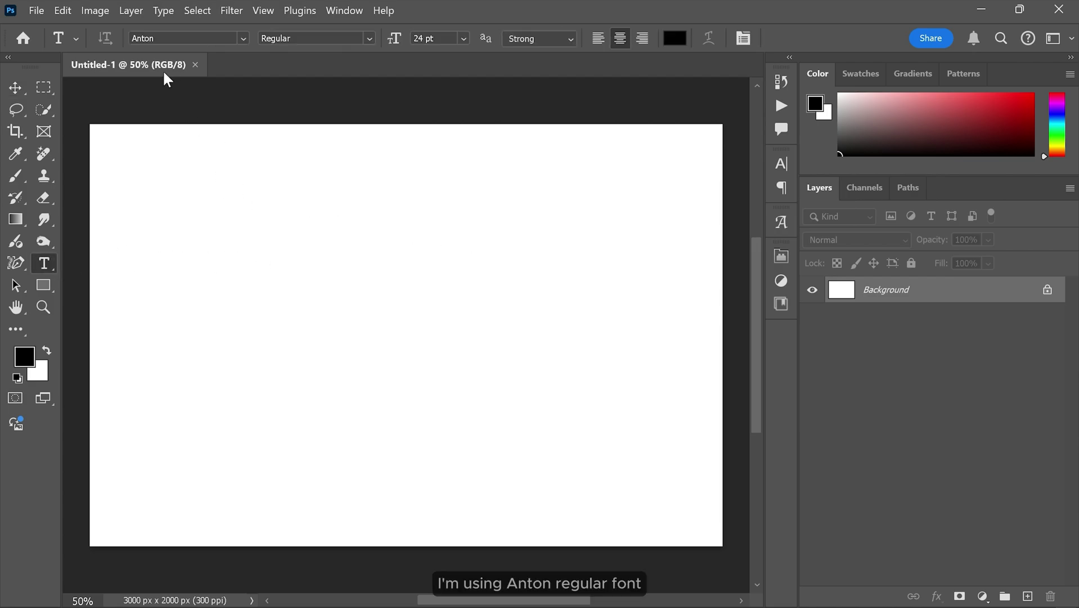
{"action": "left_click", "coordinate": [168, 38]}
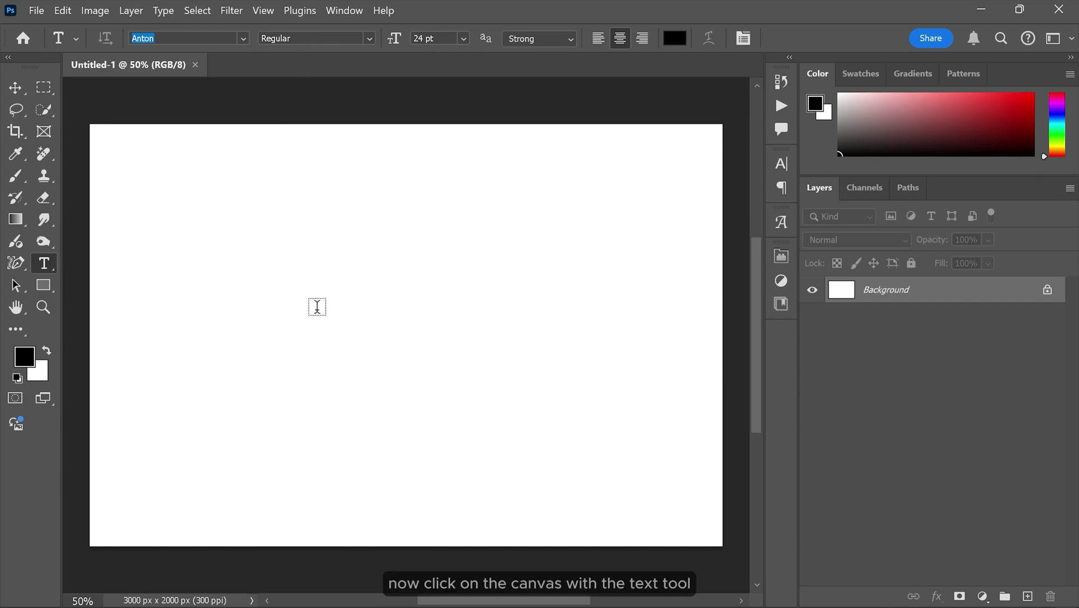
{"action": "left_click", "coordinate": [316, 307]}
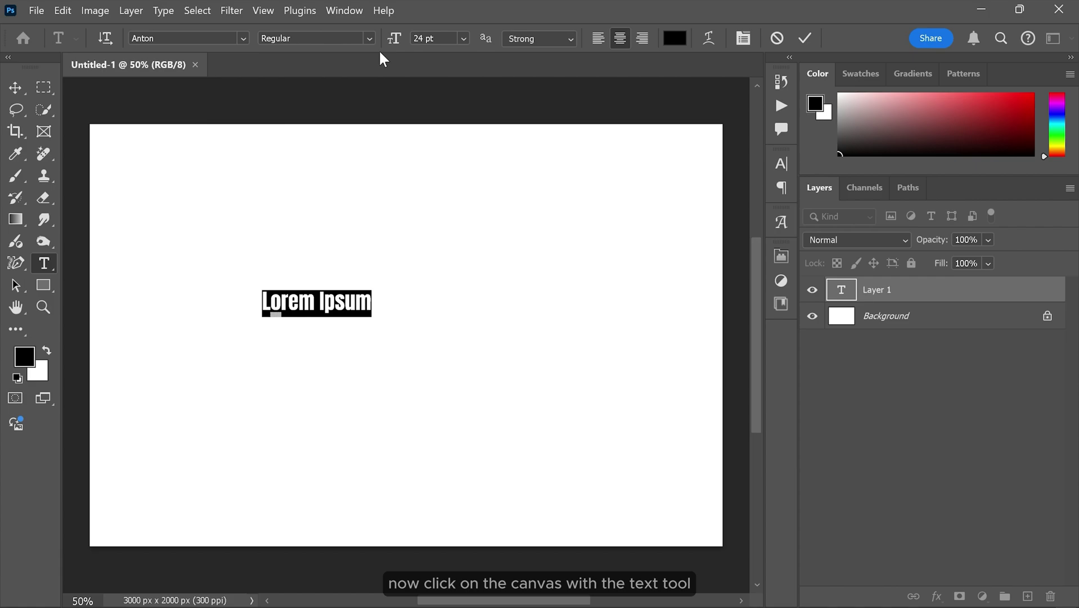
{"action": "left_click_drag", "start_coordinate": [393, 39], "coordinate": [449, 57]}
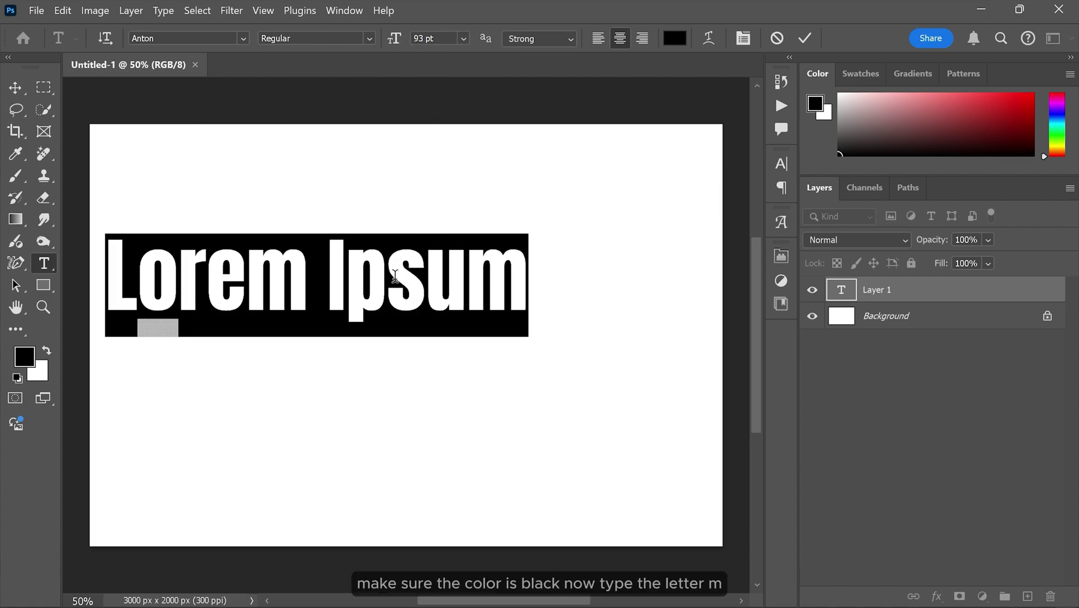
{"action": "type", "text": "m"}
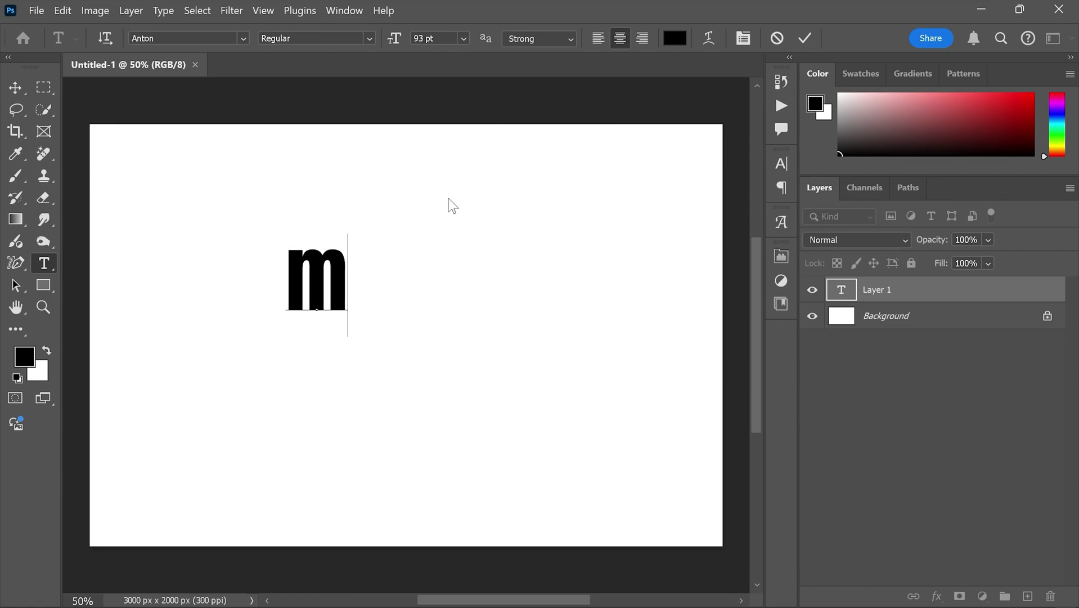
{"action": "left_click", "coordinate": [804, 38]}
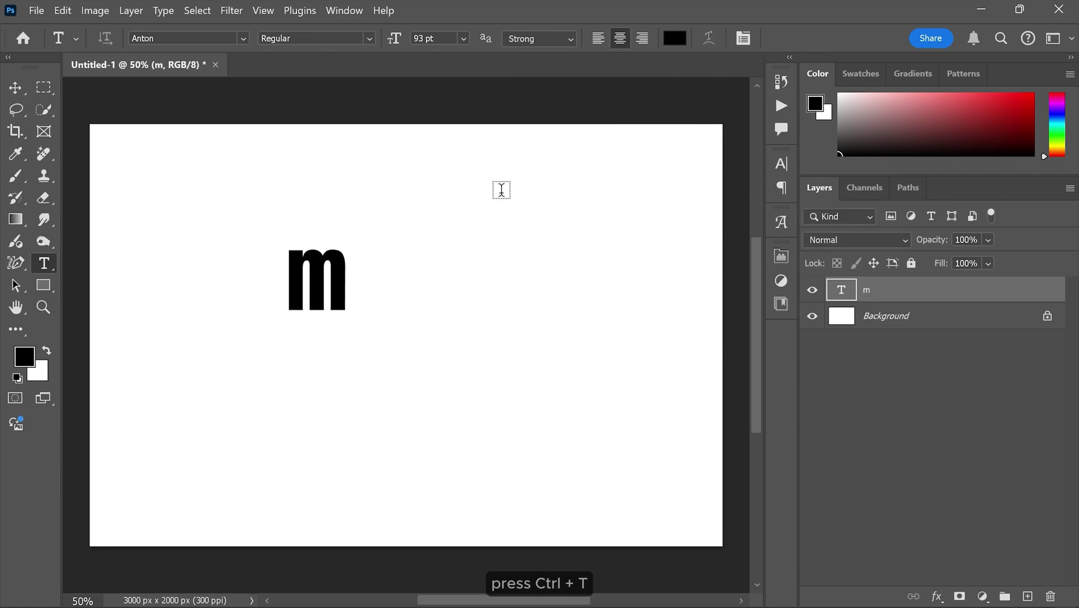
Step: Free-transform the 'm' larger, stretching it wider and taller
{"action": "key", "text": "ctrl+t"}
{"action": "mouse_move", "coordinate": [356, 285]}
{"action": "left_mouse_down"}
{"action": "mouse_move", "coordinate": [434, 281]}
{"action": "mouse_move", "coordinate": [426, 316]}
{"action": "mouse_move", "coordinate": [504, 328]}
{"action": "left_mouse_up"}
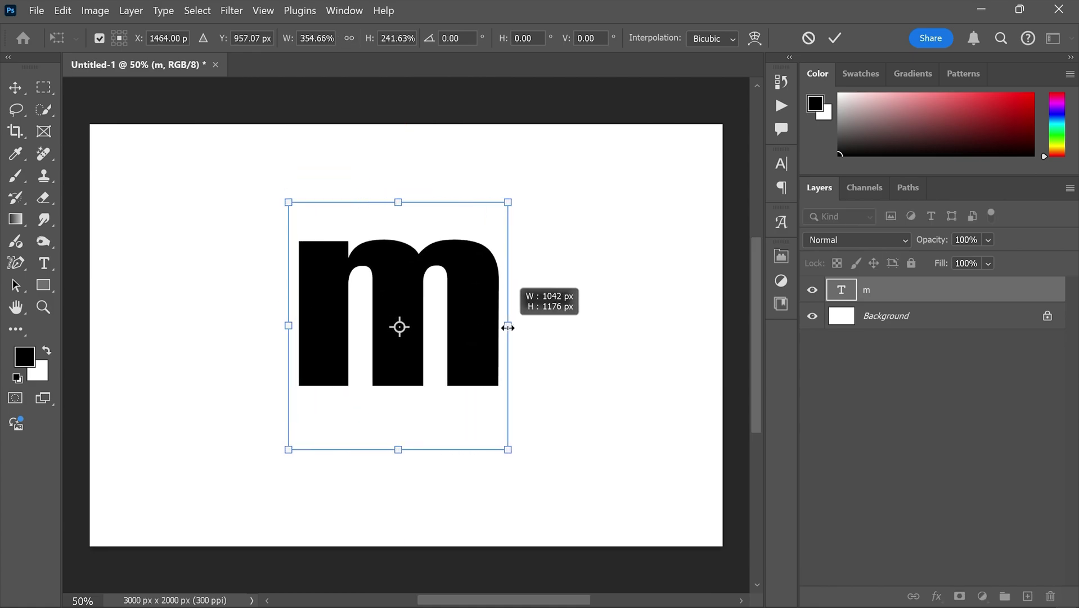
{"action": "left_click_drag", "start_coordinate": [505, 327], "coordinate": [486, 323]}
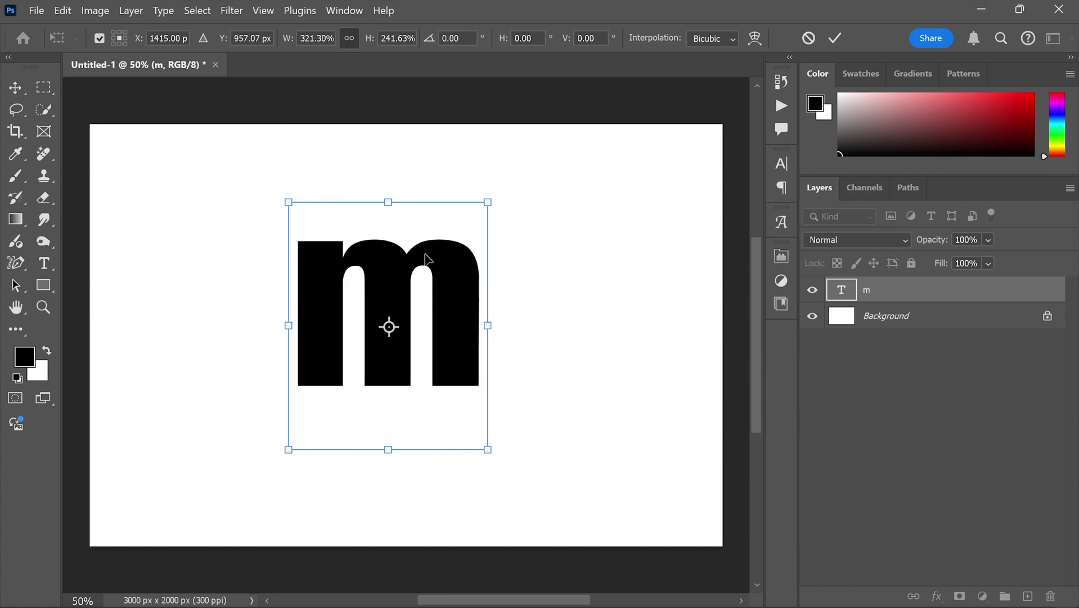
{"action": "left_click_drag", "start_coordinate": [388, 201], "coordinate": [388, 180]}
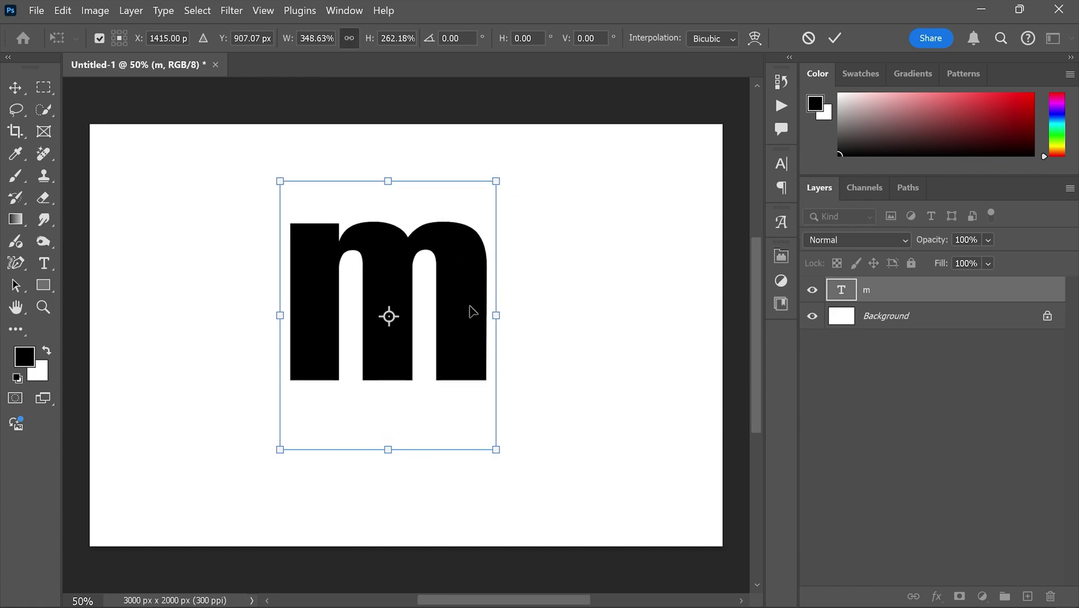
{"action": "left_click_drag", "start_coordinate": [503, 317], "coordinate": [482, 297]}
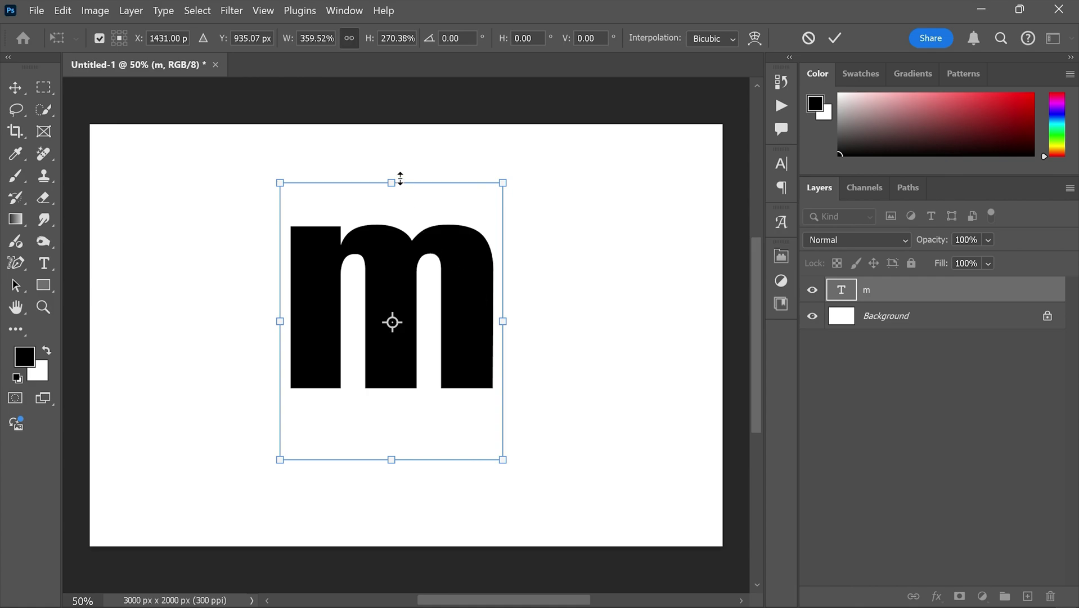
{"action": "key", "text": "Return"}
Step: Duplicate the 'm' layer and rename the lower copy '3d'
{"action": "key", "text": "v"}
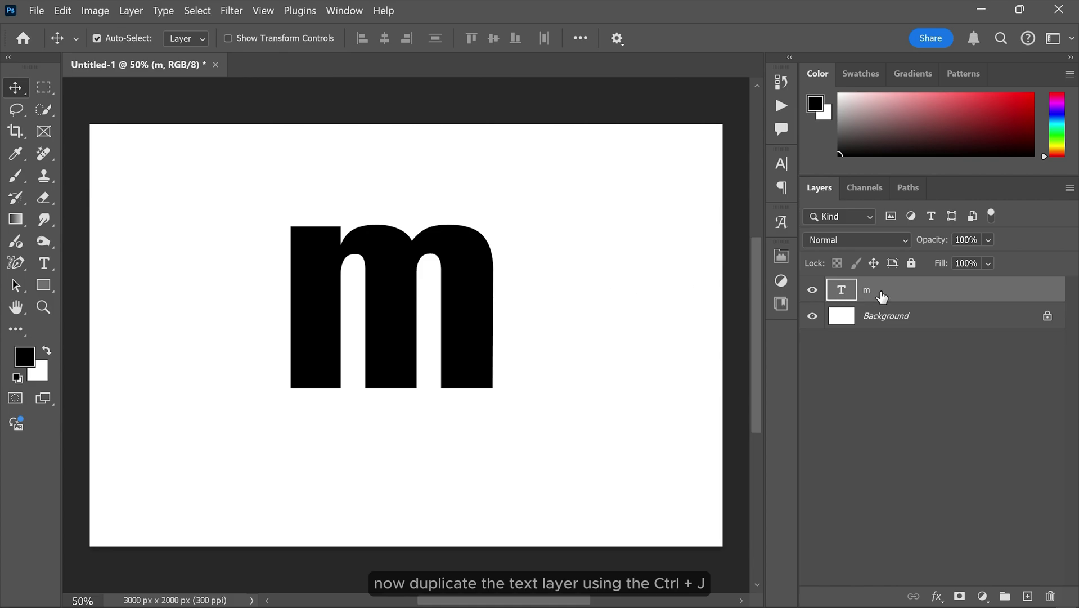
{"action": "key", "text": "ctrl"}
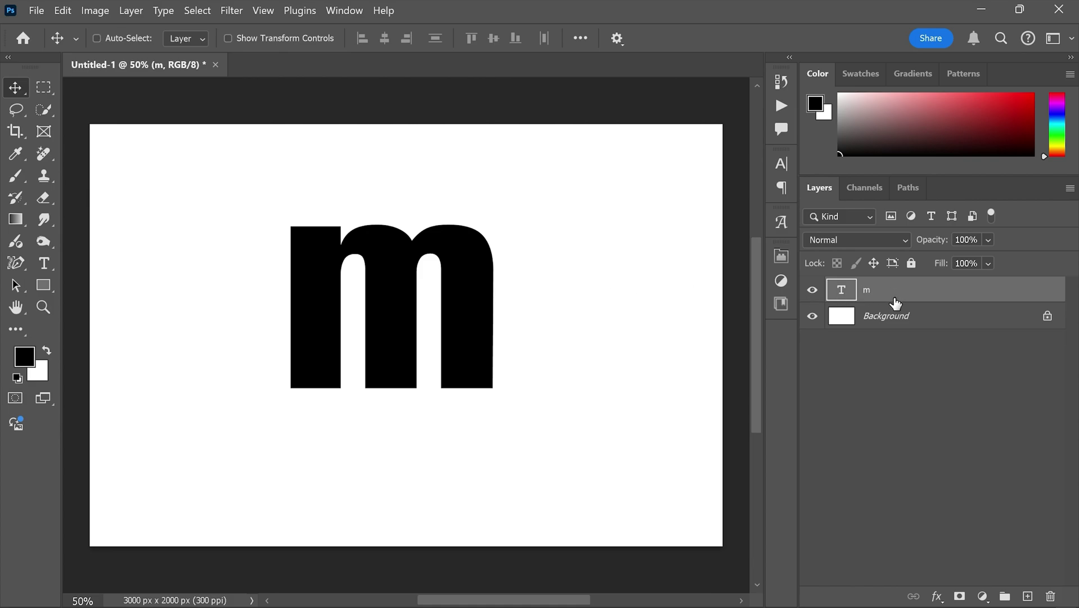
{"action": "key", "text": "ctrl+j"}
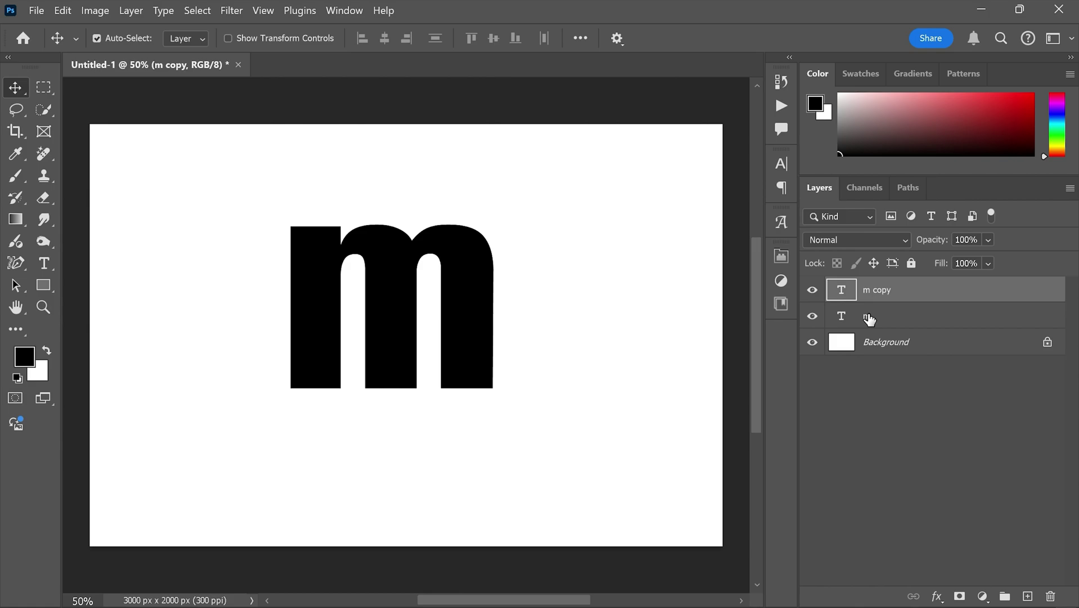
{"action": "double_click", "coordinate": [870, 317]}
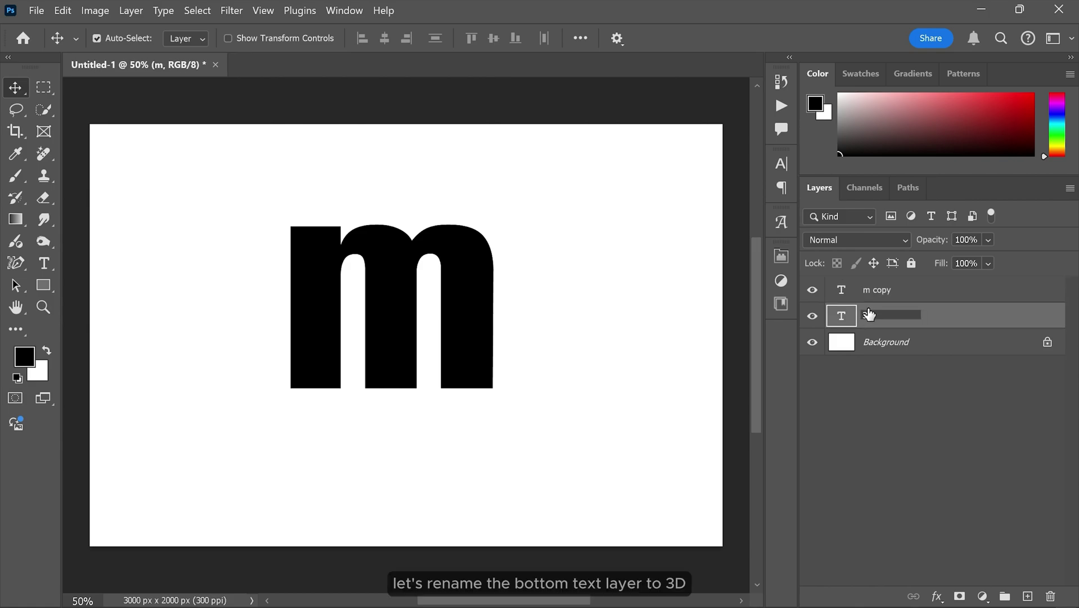
{"action": "type", "text": "3d"}
{"action": "key", "text": "Return"}
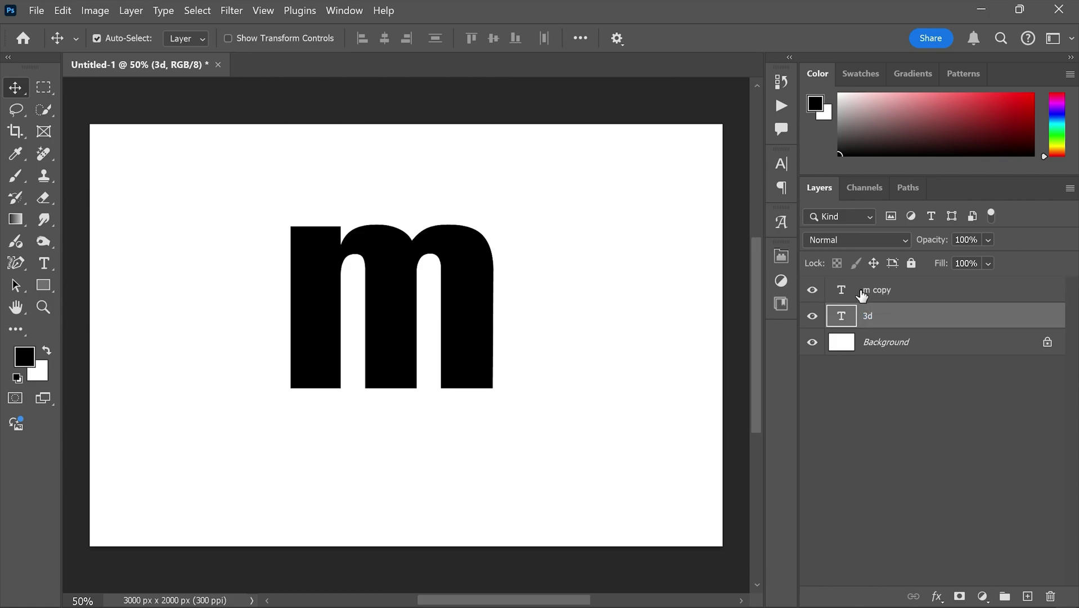
Step: Recolour the top 'm' text to mid-grey
{"action": "left_click", "coordinate": [862, 294]}
{"action": "double_click", "coordinate": [842, 290]}
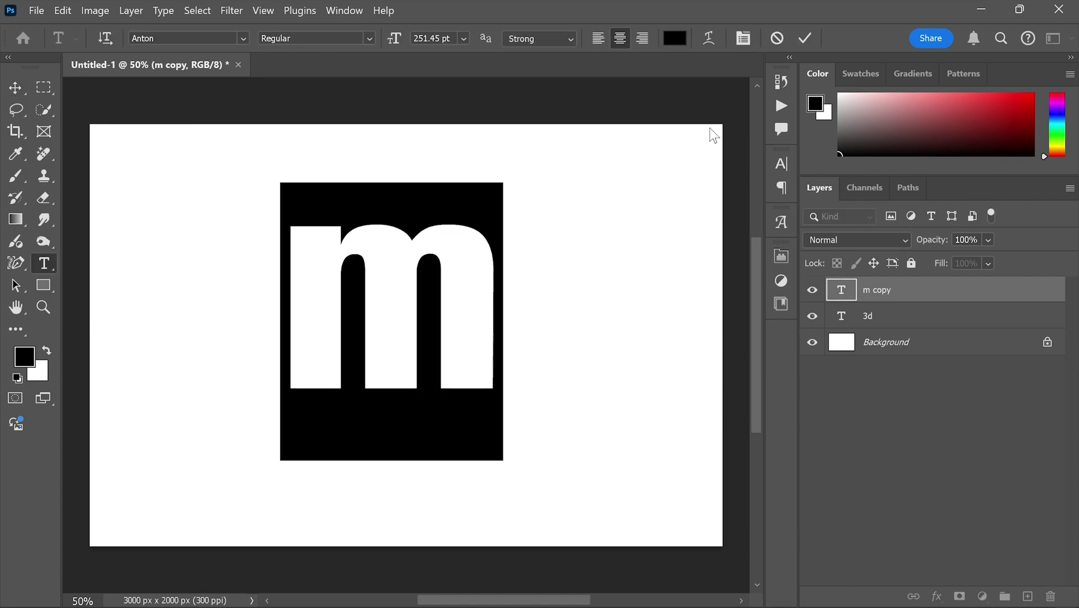
{"action": "left_click", "coordinate": [674, 38]}
{"action": "mouse_move", "coordinate": [649, 220]}
{"action": "left_mouse_down"}
{"action": "mouse_move", "coordinate": [546, 220]}
{"action": "mouse_move", "coordinate": [506, 248]}
{"action": "left_mouse_up"}
{"action": "left_click", "coordinate": [929, 133]}
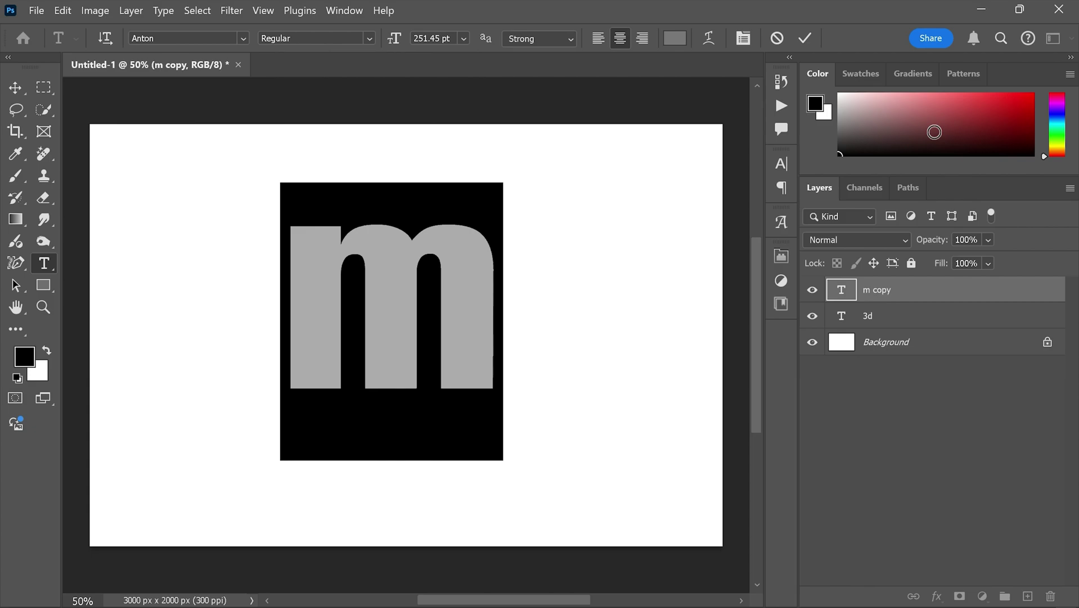
{"action": "left_click", "coordinate": [805, 37]}
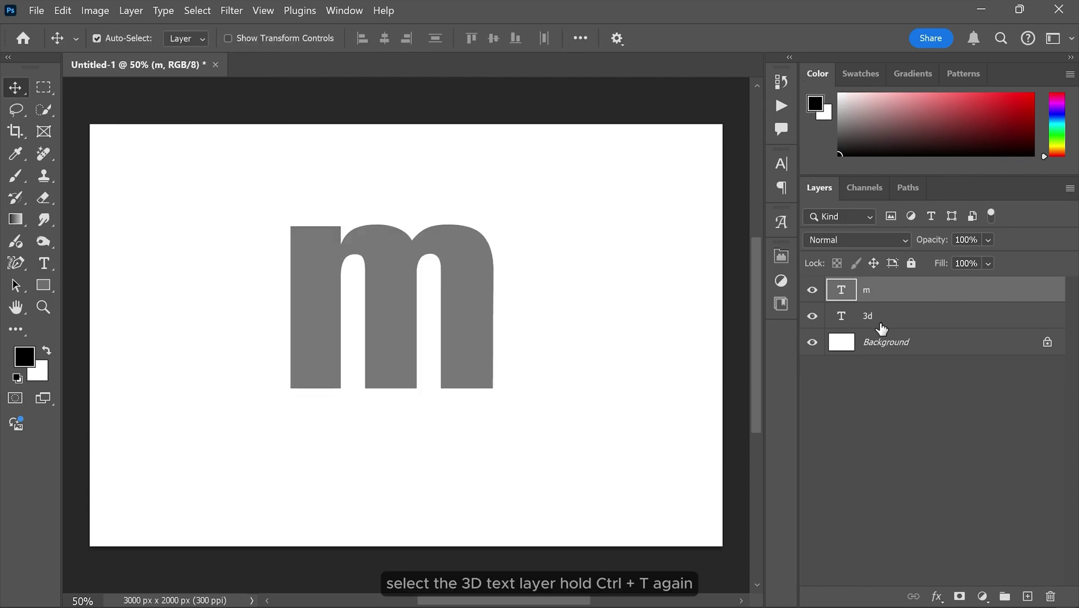
Step: Offset the black '3d' layer slightly to the right of the grey 'm'
{"action": "left_click", "coordinate": [881, 324]}
{"action": "key", "text": "ctrl+t"}
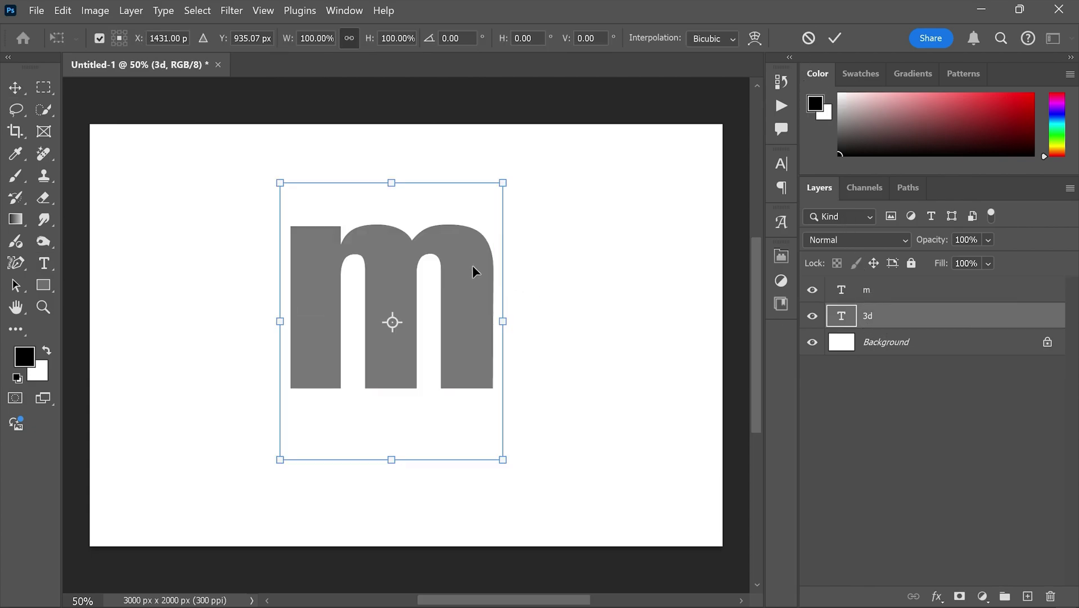
{"action": "left_click_drag", "start_coordinate": [475, 276], "coordinate": [494, 287]}
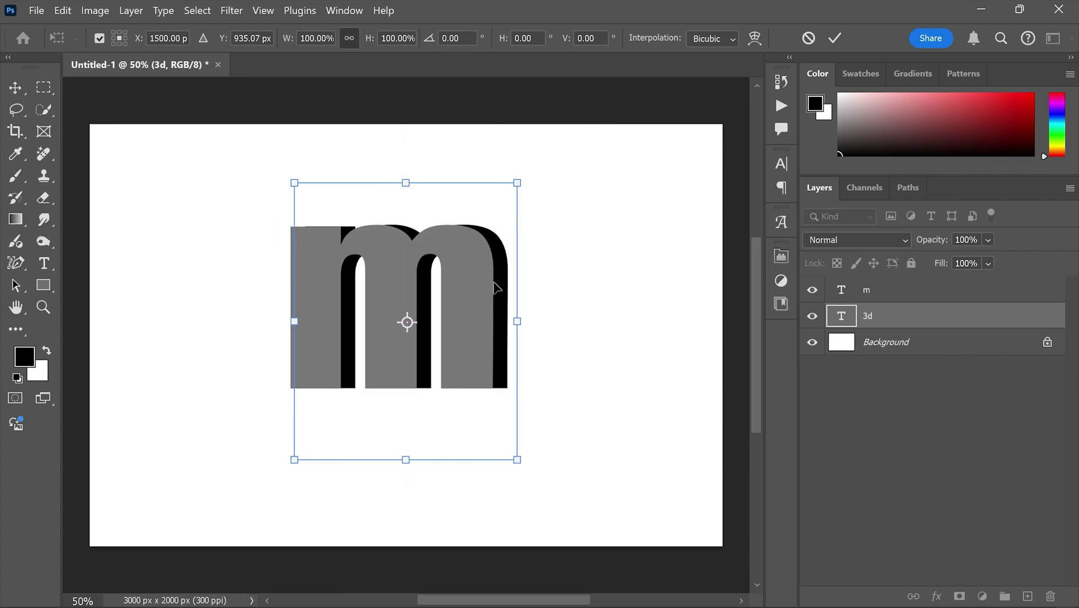
{"action": "key", "text": "Right"}
{"action": "key", "text": "Right"}
{"action": "key", "text": "Right"}
{"action": "key", "text": "Right"}
{"action": "key", "text": "Right"}
{"action": "key", "text": "Right"}
{"action": "key", "text": "Right"}
{"action": "key", "text": "Right"}
{"action": "key", "text": "Right"}
{"action": "key", "text": "Right"}
{"action": "key", "text": "Right"}
{"action": "key", "text": "Right"}
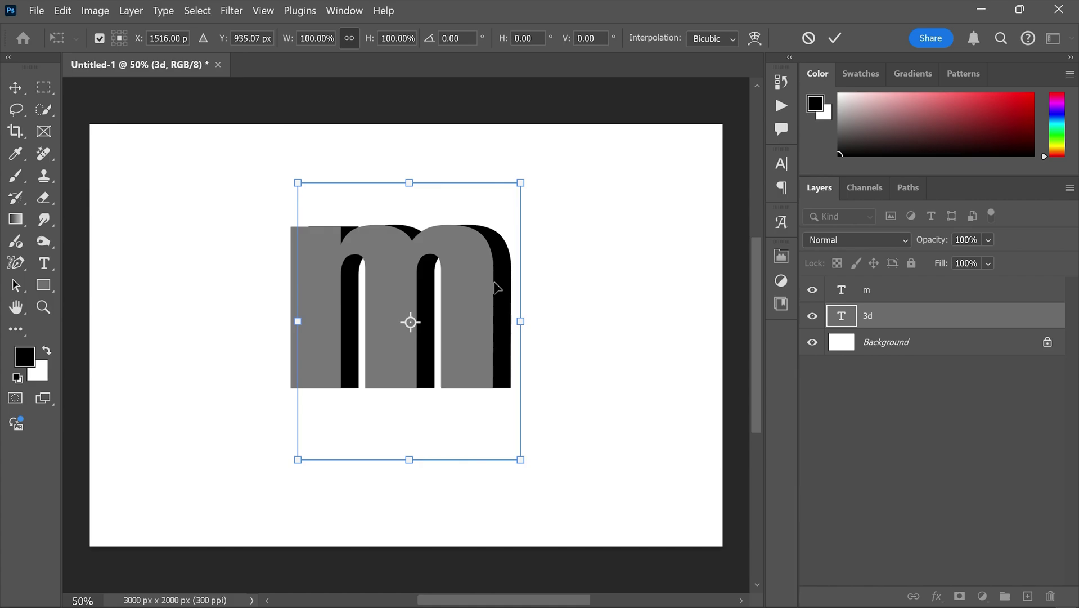
{"action": "key", "text": "Right"}
{"action": "key", "text": "Right"}
{"action": "key", "text": "Right"}
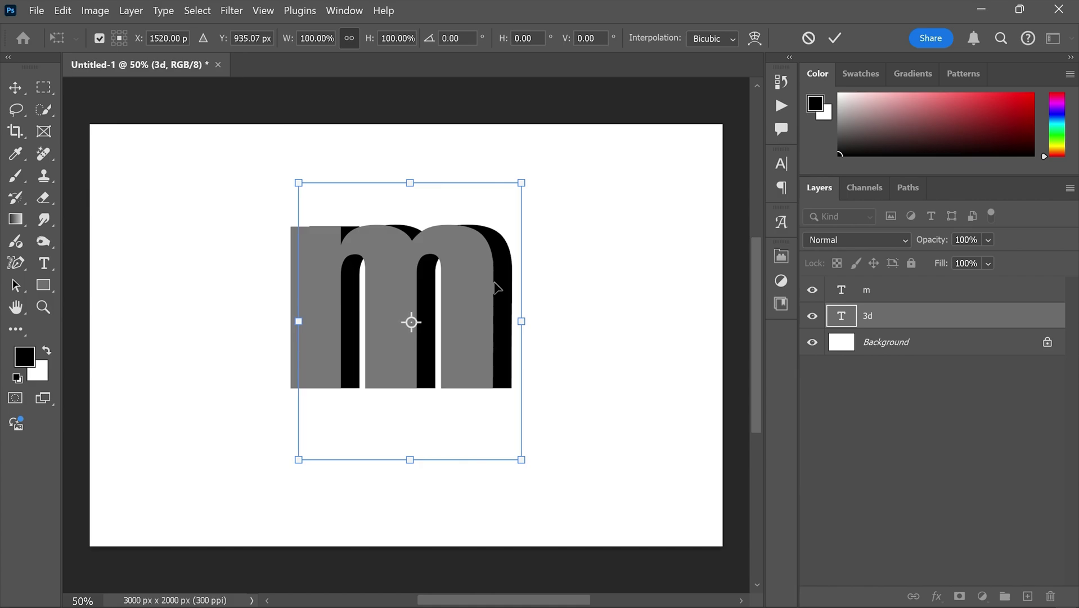
{"action": "key", "text": "Return"}
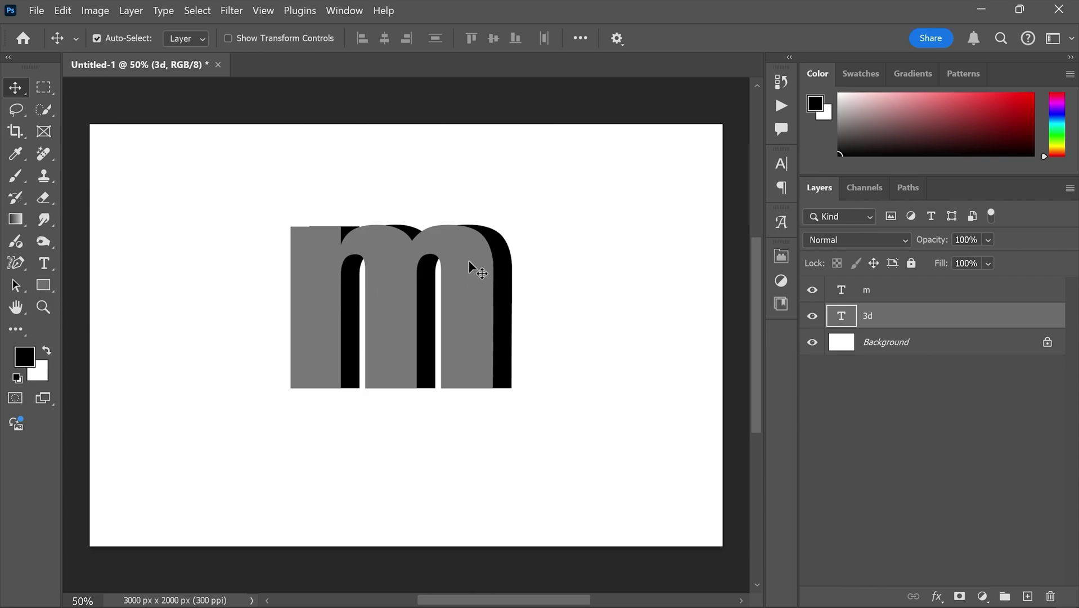
{"action": "scroll", "coordinate": [442, 295], "scroll_direction": "up", "scroll_amount": 2}
{"action": "scroll", "coordinate": [441, 294], "scroll_direction": "down", "scroll_amount": 1}
{"action": "scroll", "coordinate": [434, 290], "scroll_direction": "down", "scroll_amount": 1}
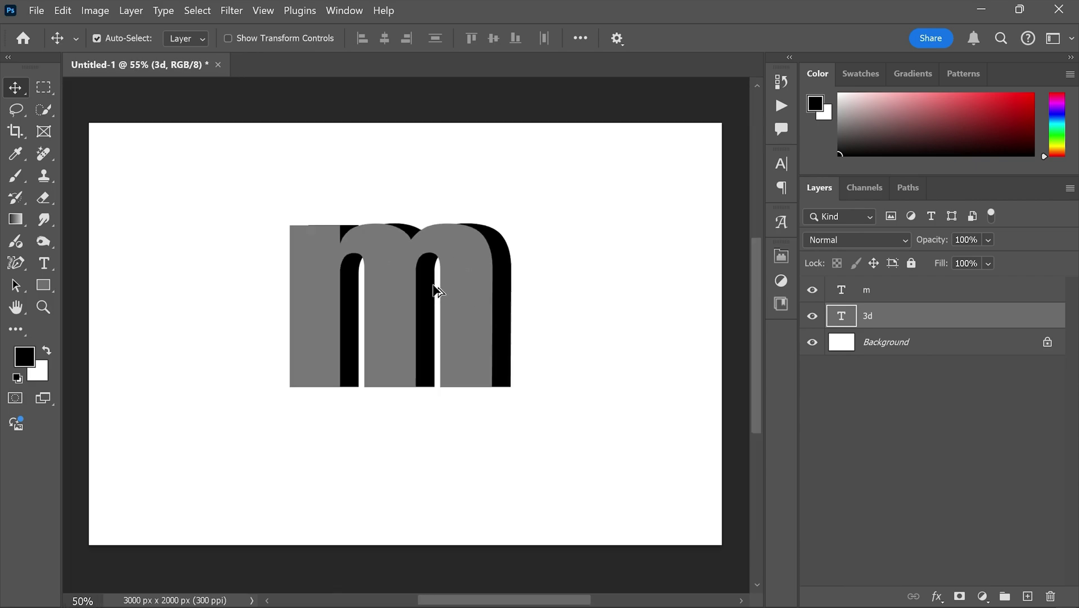
{"action": "scroll", "coordinate": [425, 287], "scroll_direction": "down", "scroll_amount": 1}
{"action": "scroll", "coordinate": [425, 287], "scroll_direction": "up", "scroll_amount": 1}
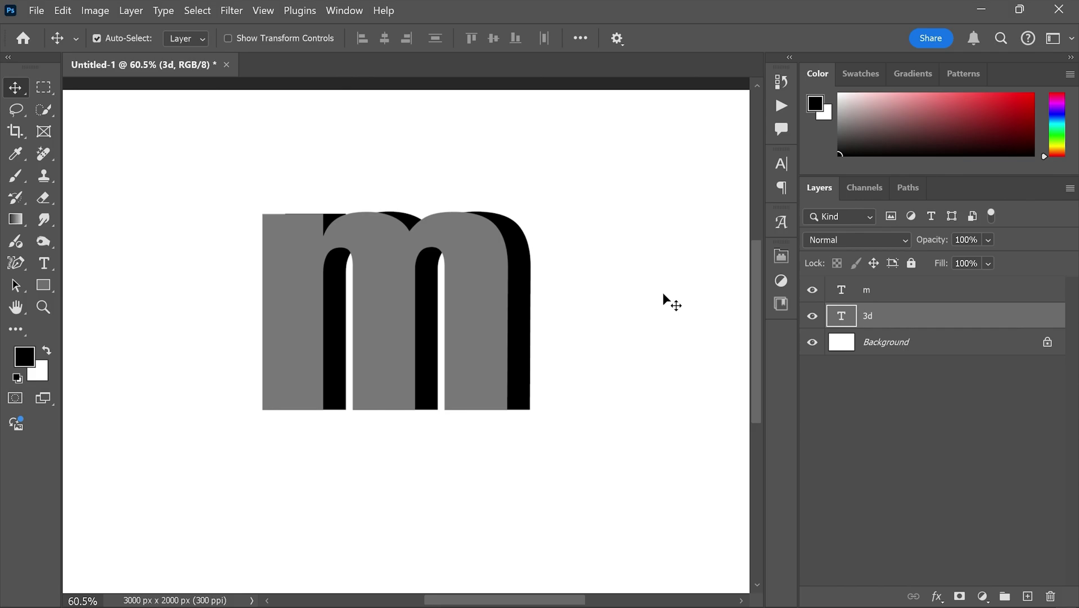
Step: Place the highland cow photo embedded above the grey 'm' at 70% opacity
{"action": "left_click", "coordinate": [886, 300]}
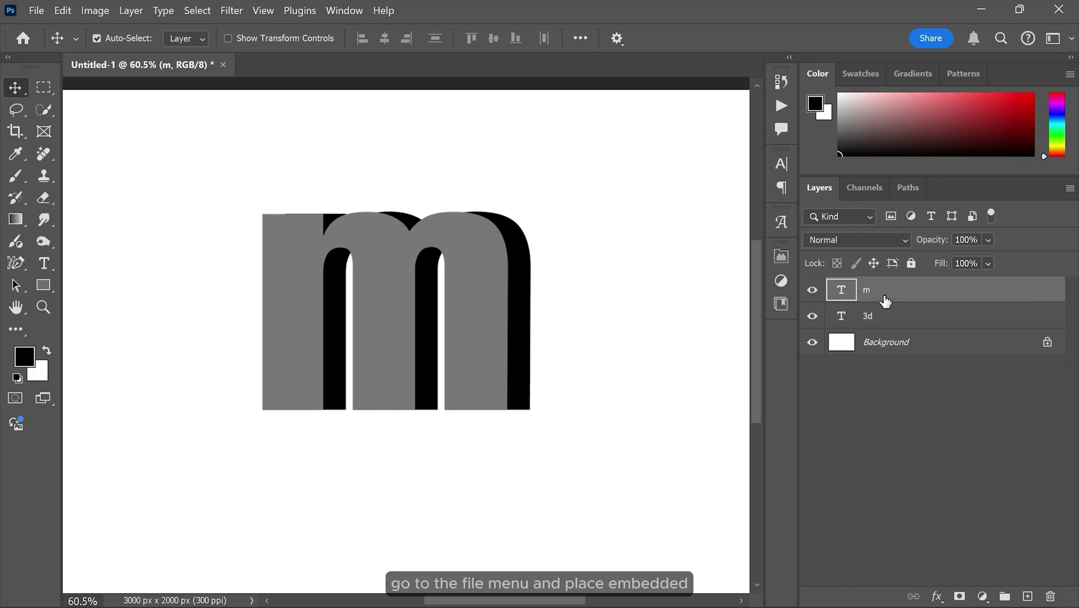
{"action": "left_click", "coordinate": [36, 10]}
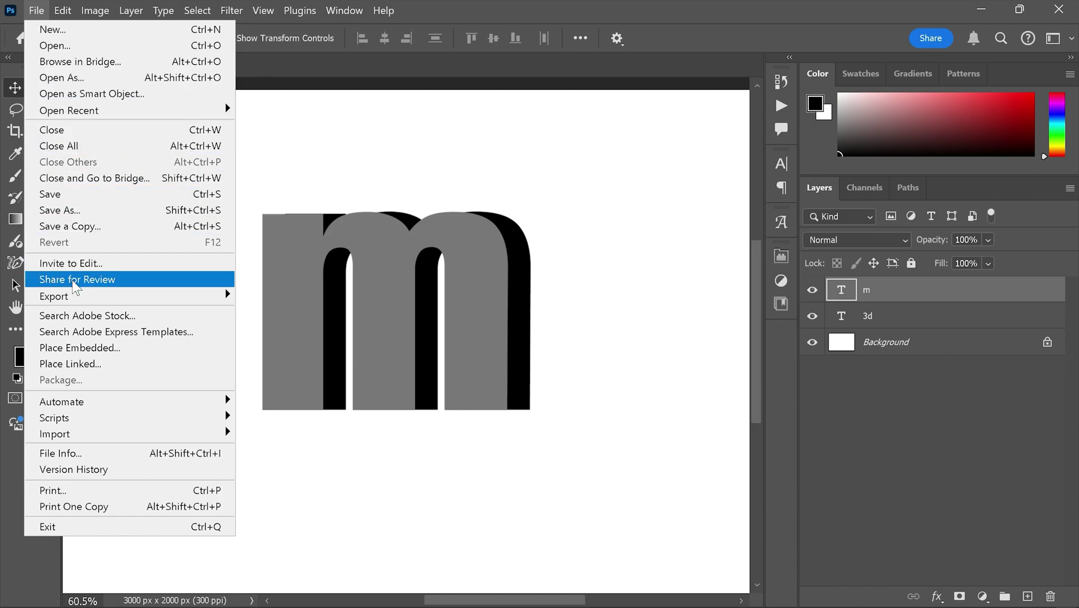
{"action": "left_click", "coordinate": [79, 348]}
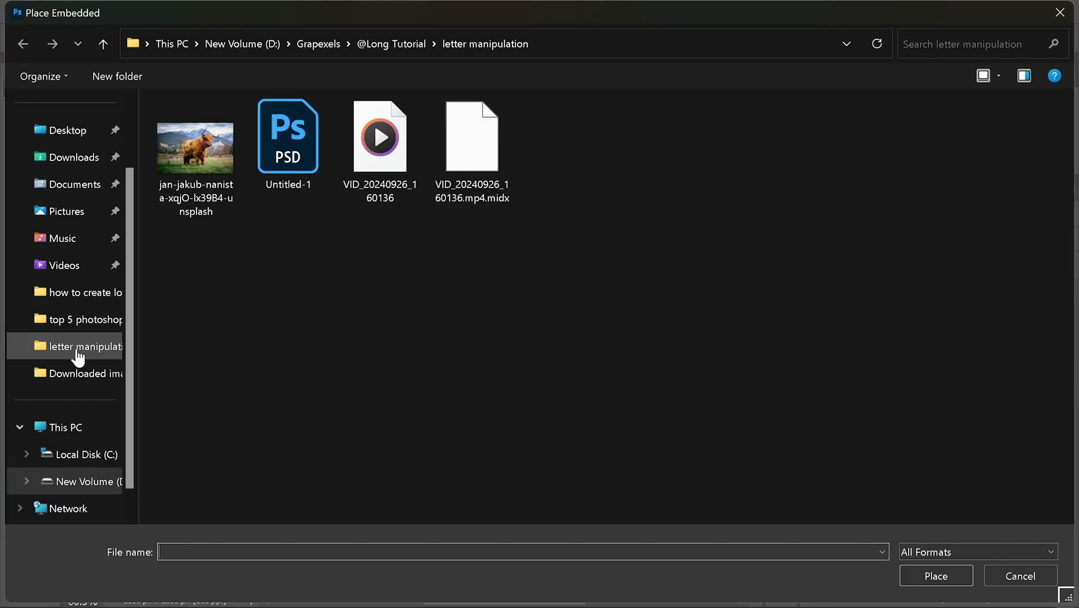
{"action": "left_click", "coordinate": [184, 154]}
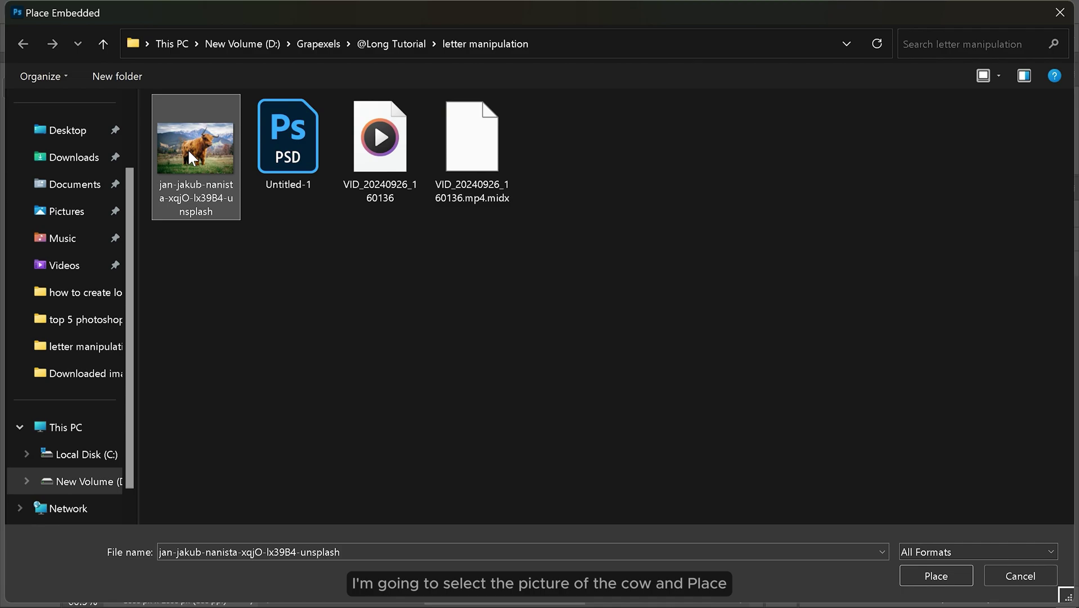
{"action": "left_click", "coordinate": [937, 574]}
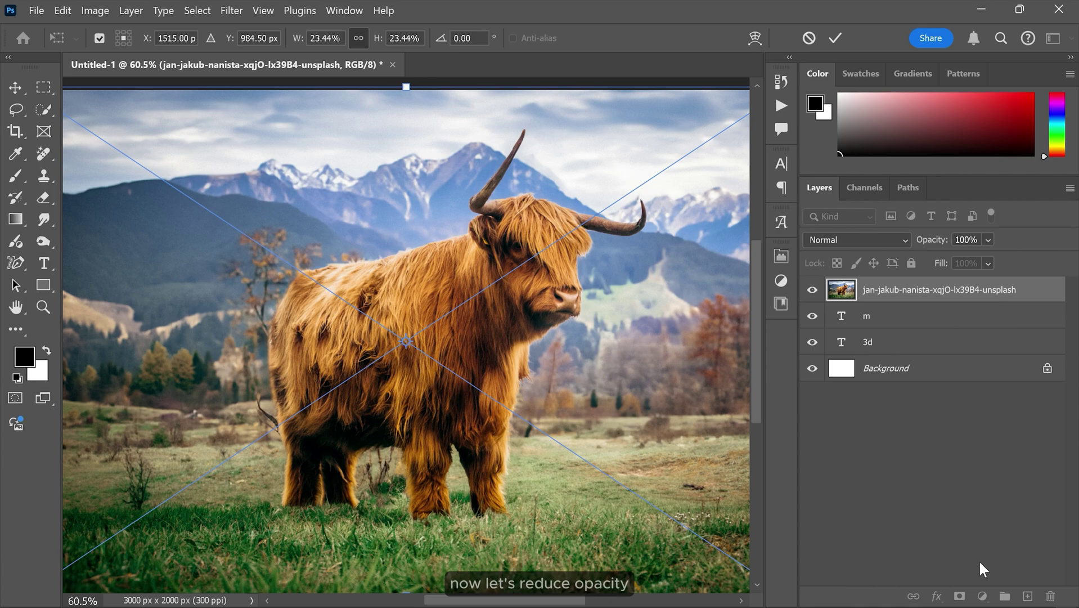
{"action": "left_click", "coordinate": [989, 240]}
{"action": "left_click", "coordinate": [1009, 260]}
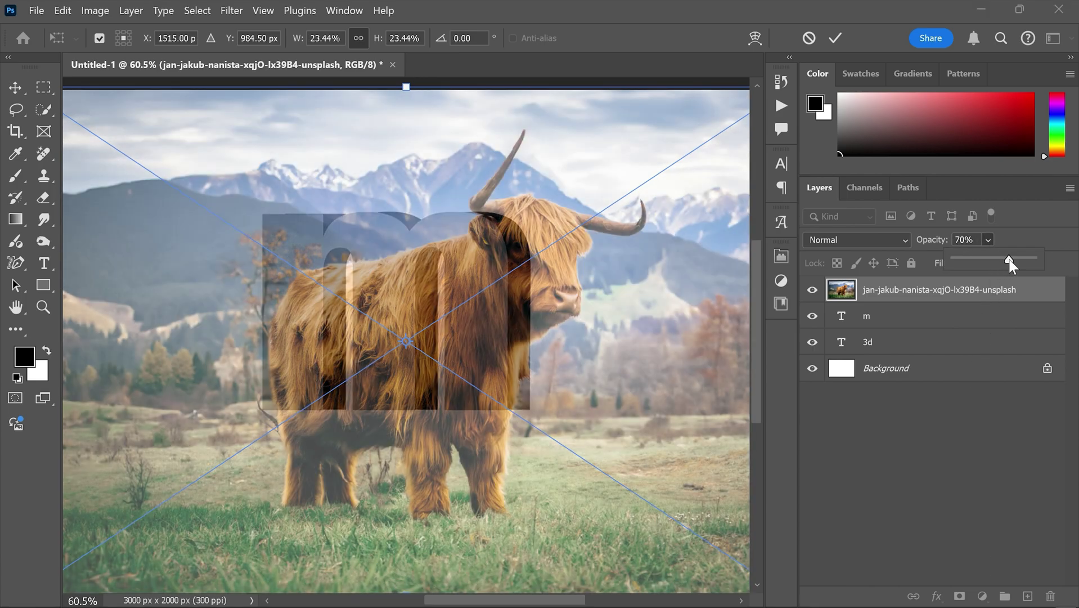
Step: Flip the cow photo horizontally, scale it down and position it over the 'm'
{"action": "key", "text": "ctrl+minus"}
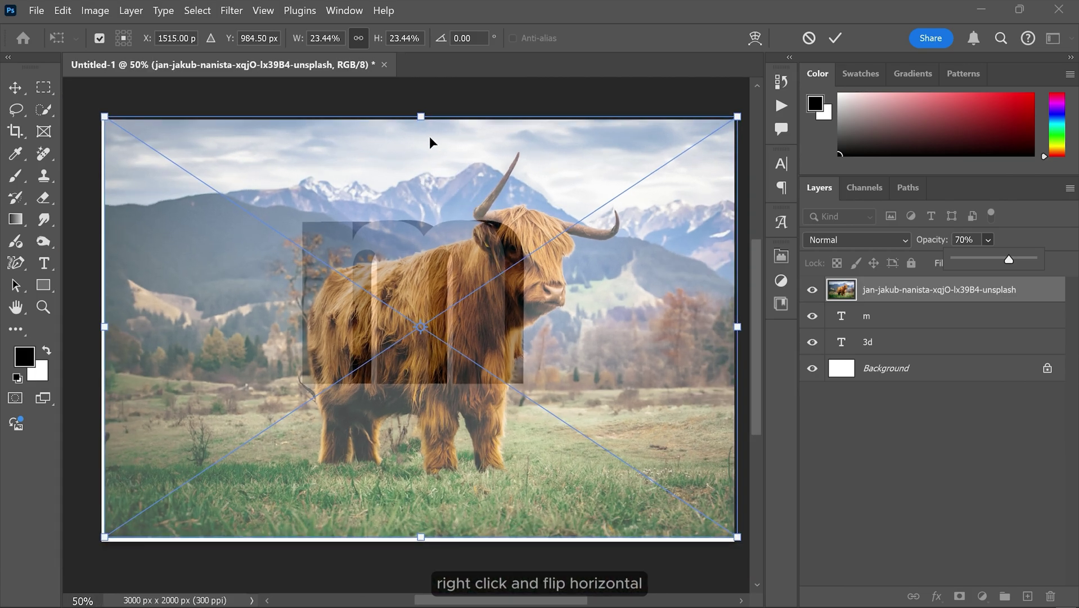
{"action": "right_click", "coordinate": [427, 134]}
{"action": "left_click", "coordinate": [475, 439]}
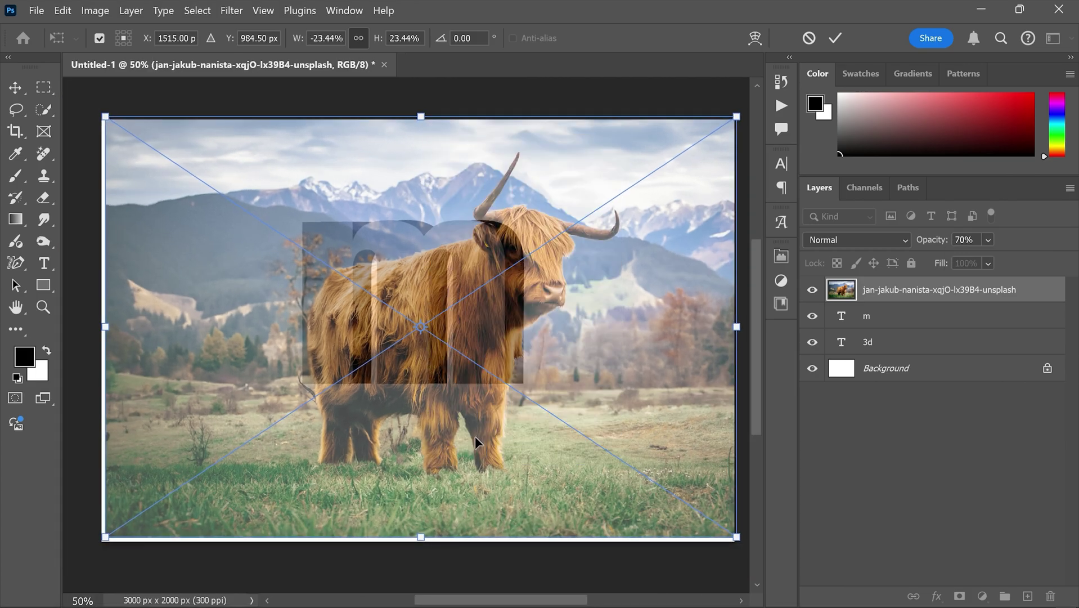
{"action": "left_click_drag", "start_coordinate": [420, 118], "coordinate": [418, 255]}
{"action": "mouse_move", "coordinate": [428, 298]}
{"action": "left_mouse_down"}
{"action": "mouse_move", "coordinate": [425, 225]}
{"action": "mouse_move", "coordinate": [382, 213]}
{"action": "left_mouse_up"}
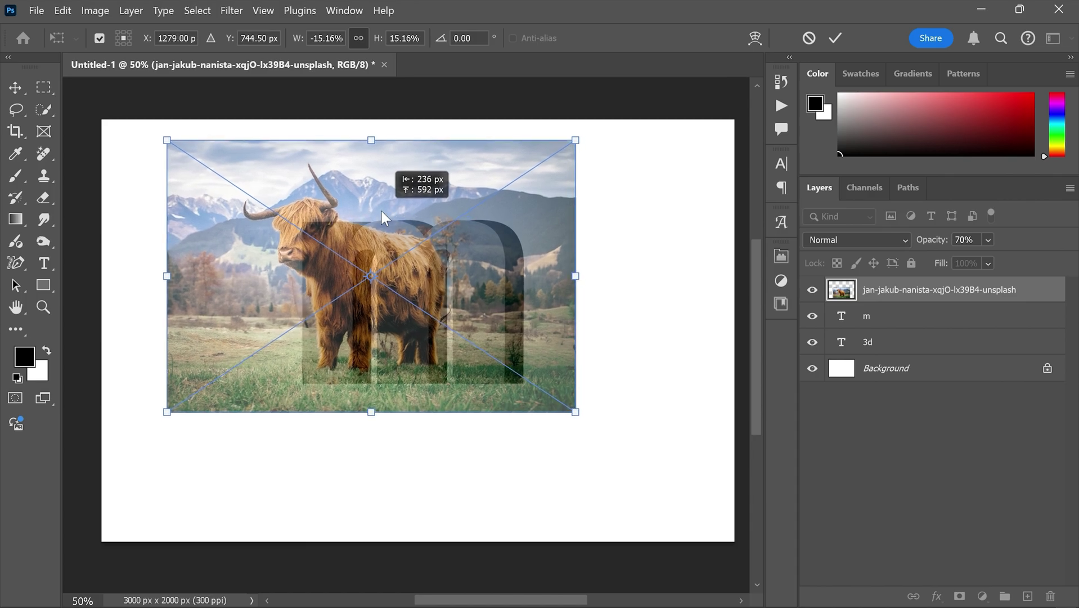
{"action": "left_click_drag", "start_coordinate": [382, 212], "coordinate": [376, 213]}
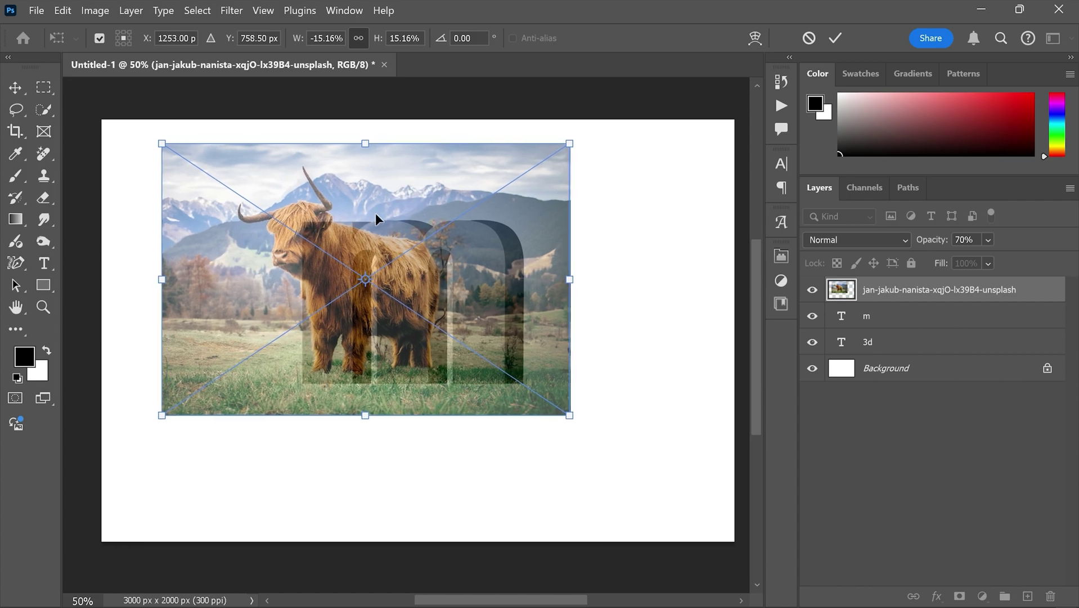
Step: Commit the photo transform, restore 100% opacity and clip the photo into the 'm'
{"action": "left_click", "coordinate": [834, 39]}
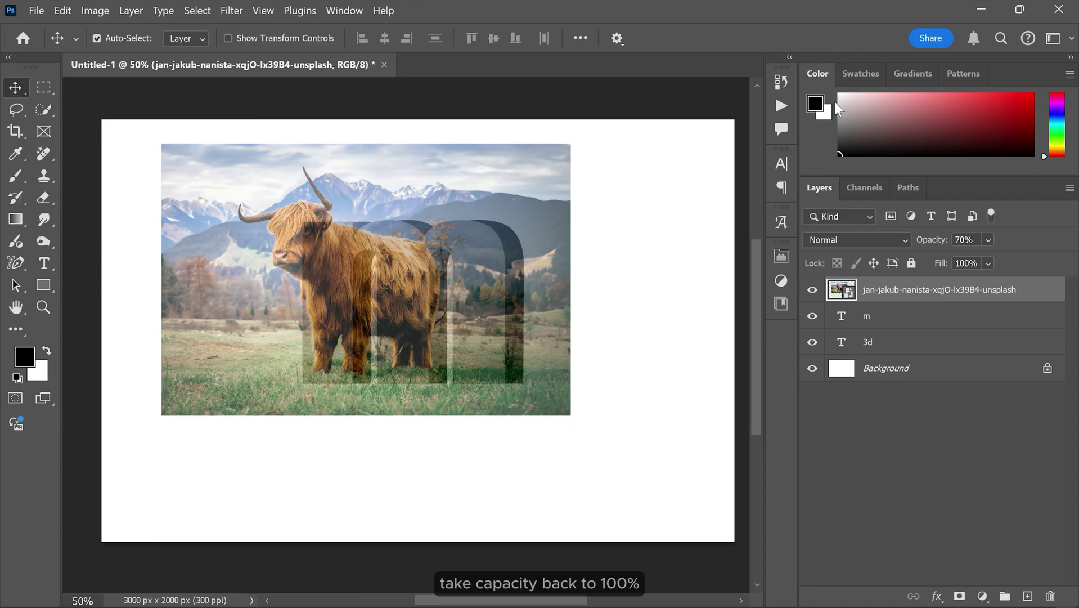
{"action": "left_click_drag", "start_coordinate": [1017, 261], "coordinate": [1052, 262]}
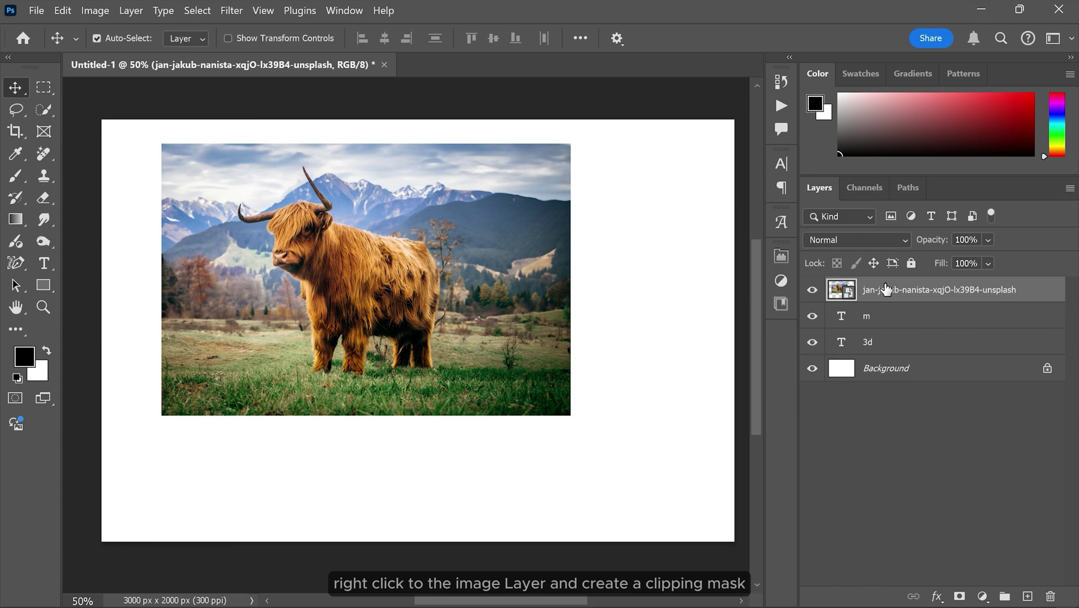
{"action": "right_click", "coordinate": [887, 290]}
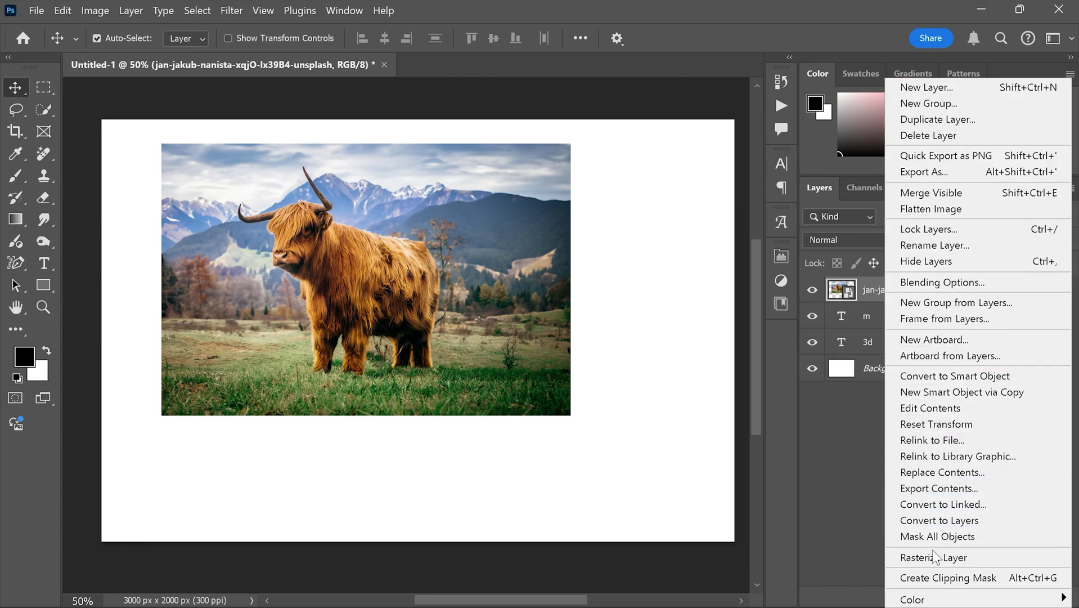
{"action": "left_click", "coordinate": [935, 576]}
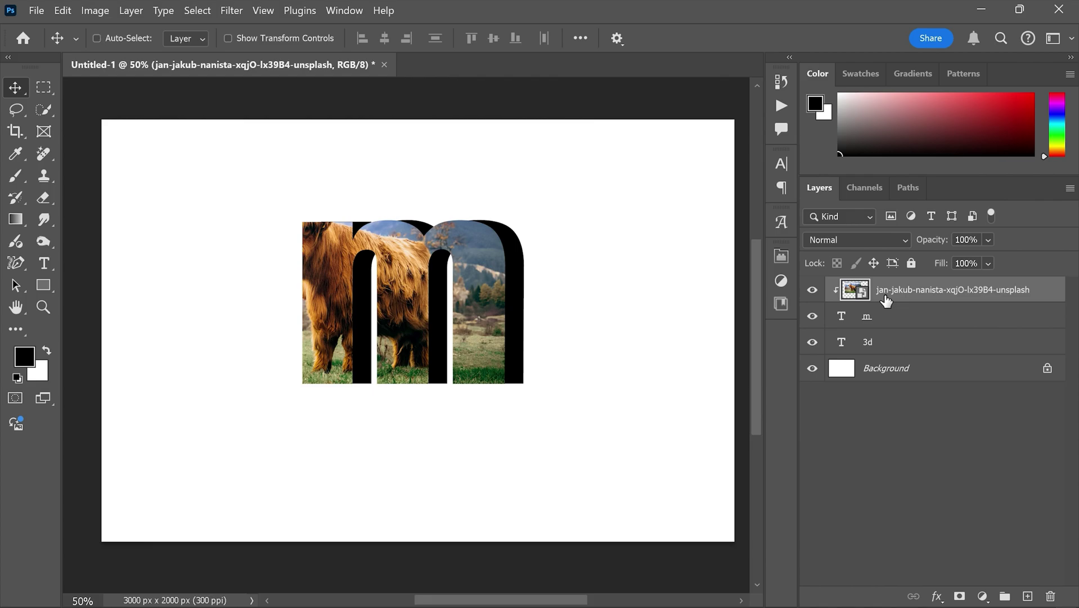
Step: Duplicate the photo, move the copy above the '3d' layer and clip it there
{"action": "key", "text": "ctrl+j"}
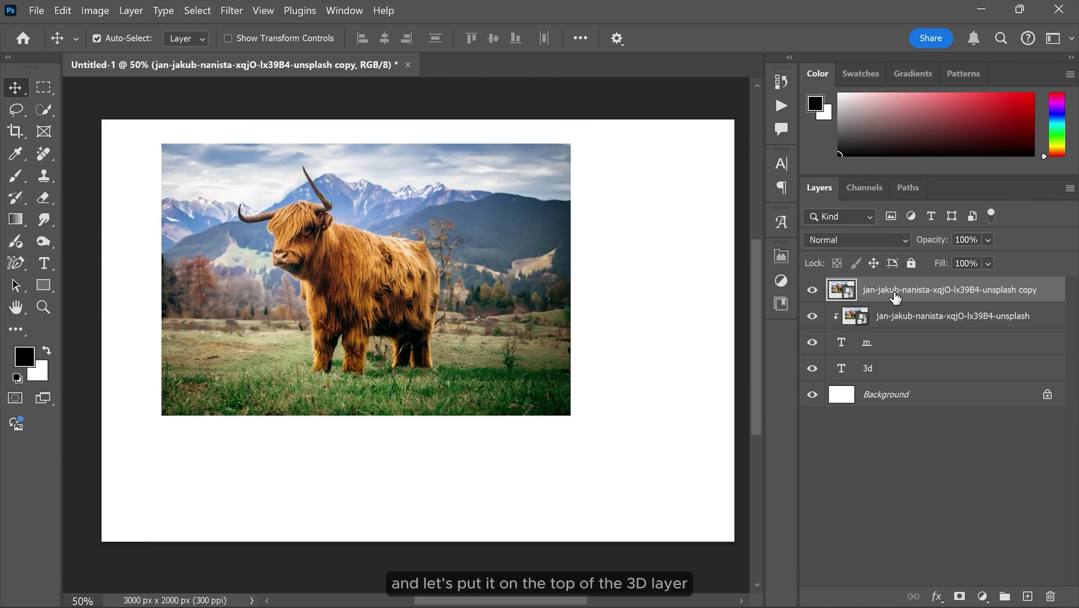
{"action": "left_click_drag", "start_coordinate": [894, 299], "coordinate": [891, 357]}
{"action": "right_click", "coordinate": [882, 341]}
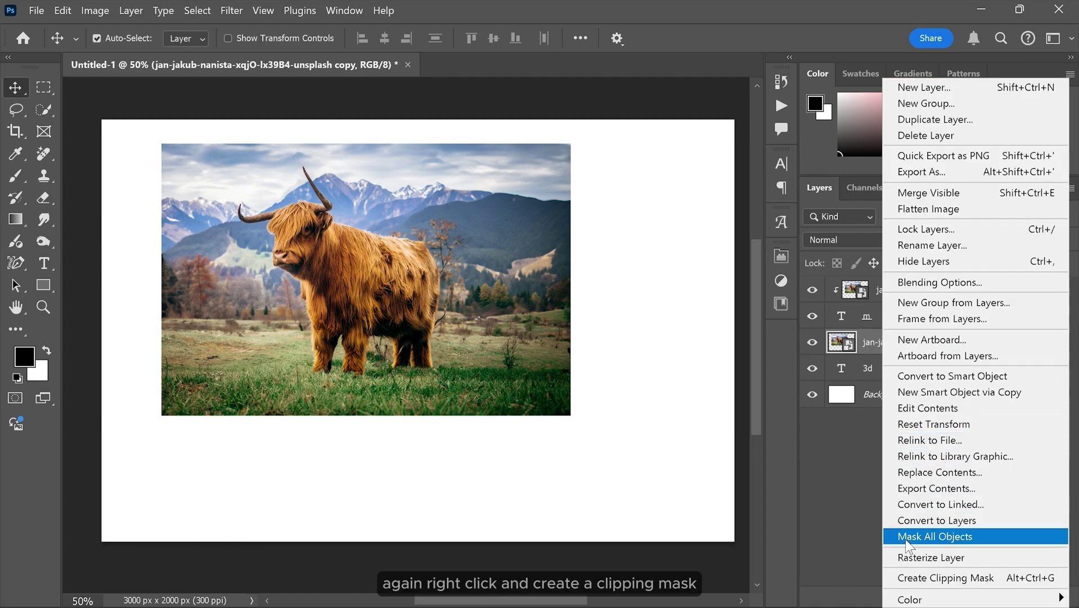
{"action": "left_click", "coordinate": [912, 578]}
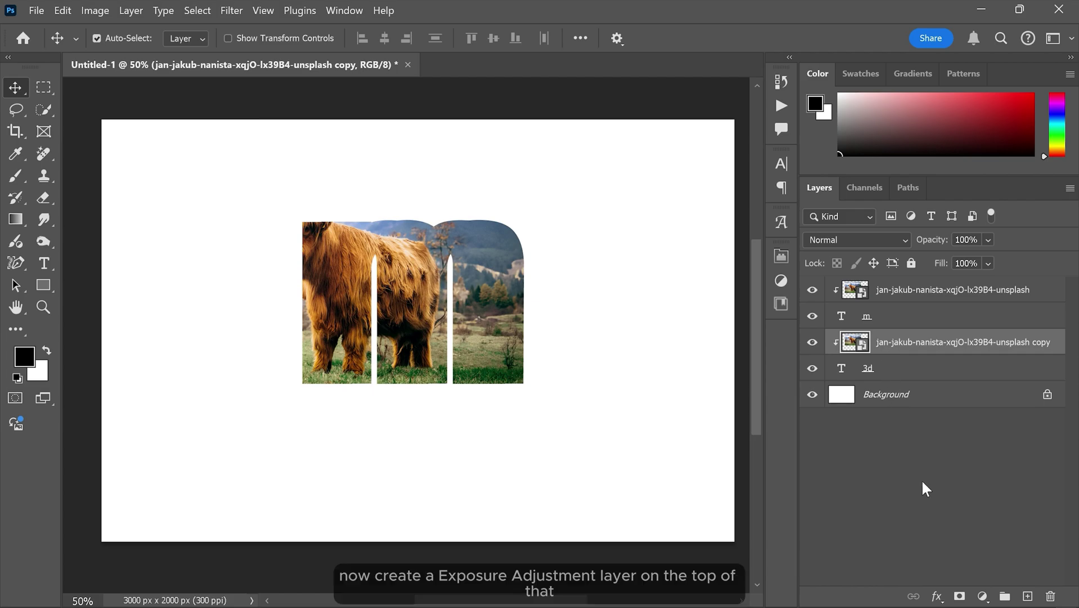
Step: Add a clipped Exposure adjustment at about -2.9 exposure and 0.84 gamma
{"action": "left_click", "coordinate": [981, 596]}
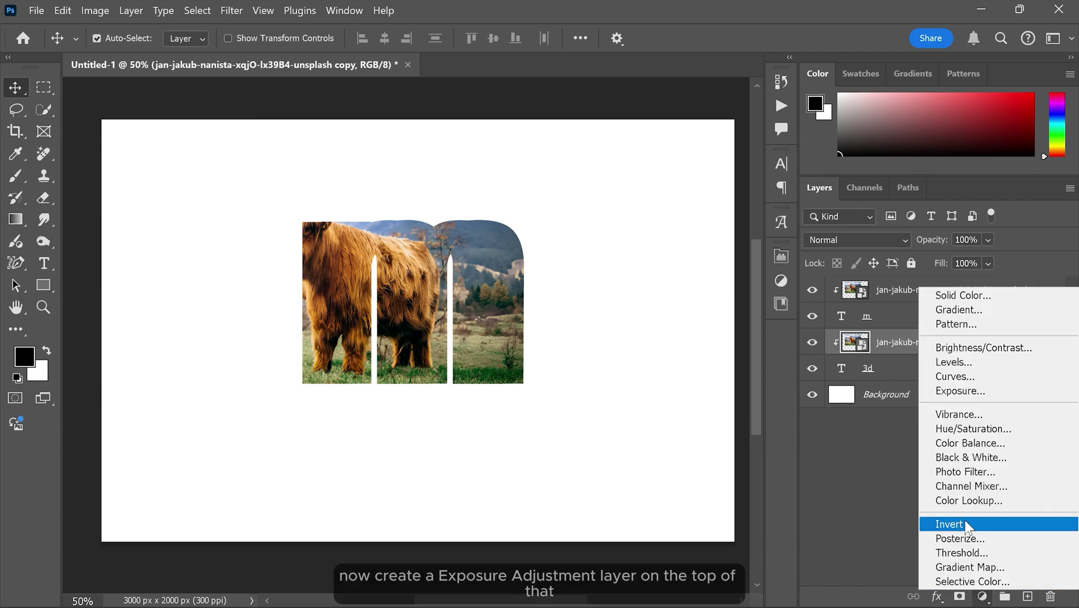
{"action": "left_click", "coordinate": [946, 391]}
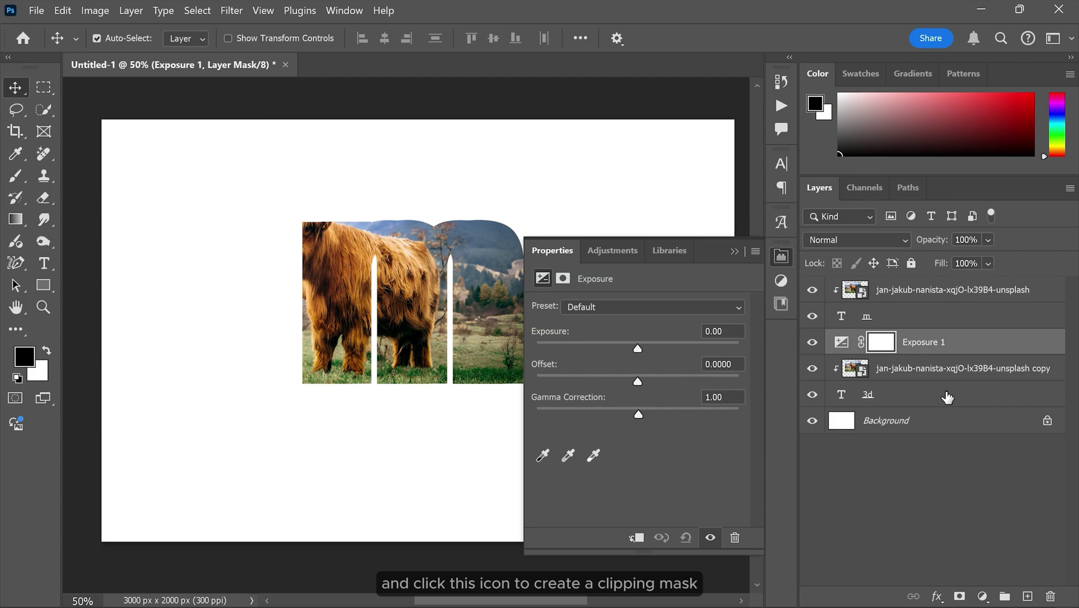
{"action": "left_click", "coordinate": [636, 537]}
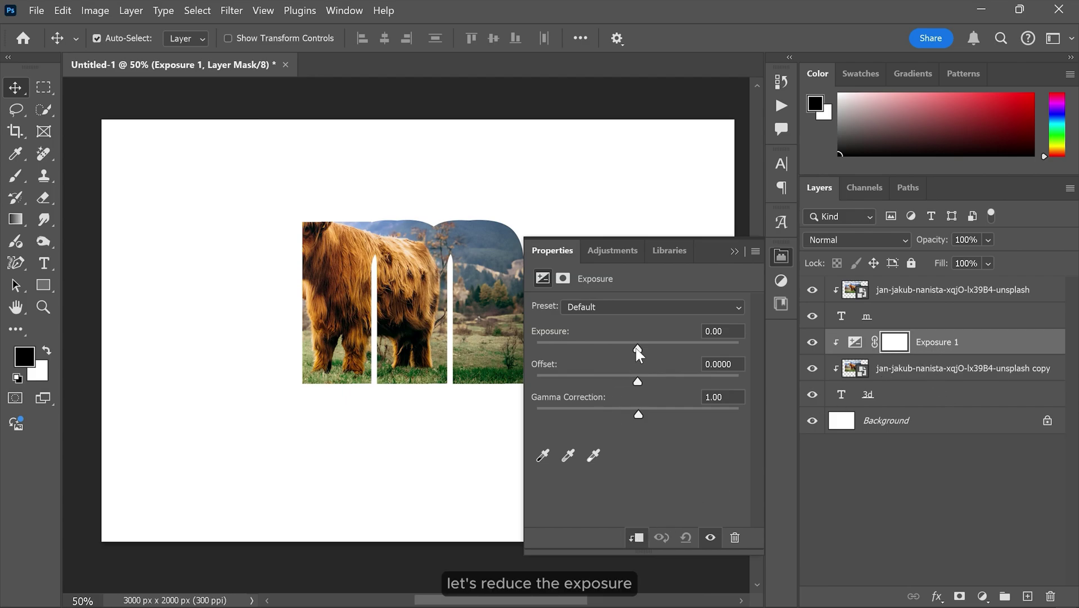
{"action": "left_click_drag", "start_coordinate": [637, 346], "coordinate": [599, 348]}
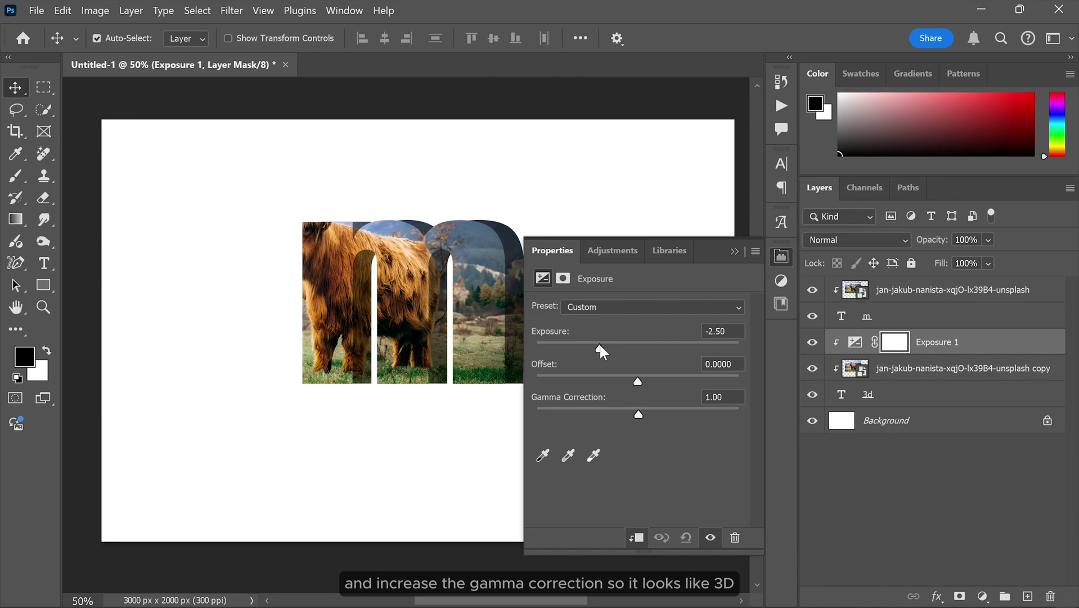
{"action": "left_click_drag", "start_coordinate": [638, 414], "coordinate": [649, 416]}
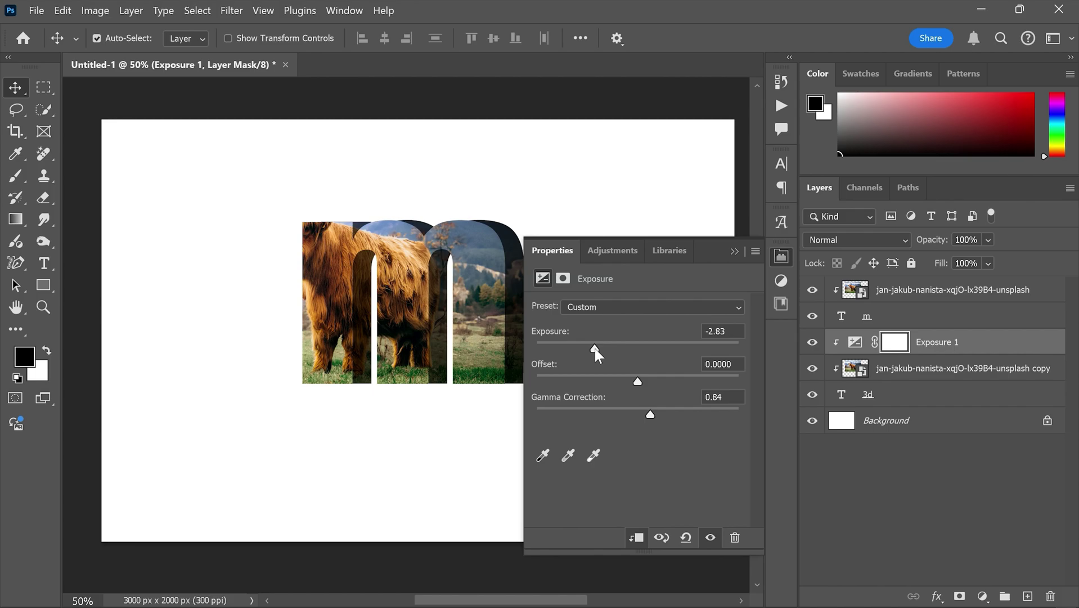
{"action": "left_click_drag", "start_coordinate": [594, 348], "coordinate": [593, 348]}
{"action": "left_click", "coordinate": [782, 257]}
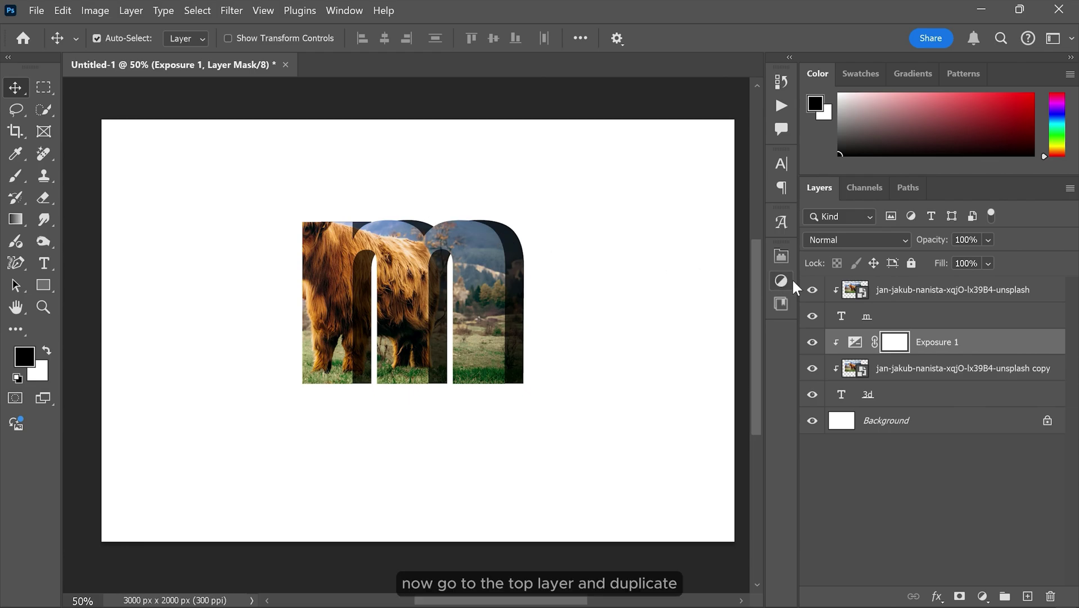
Step: Duplicate the top cow photo layer and release its clipping mask
{"action": "left_click", "coordinate": [912, 298]}
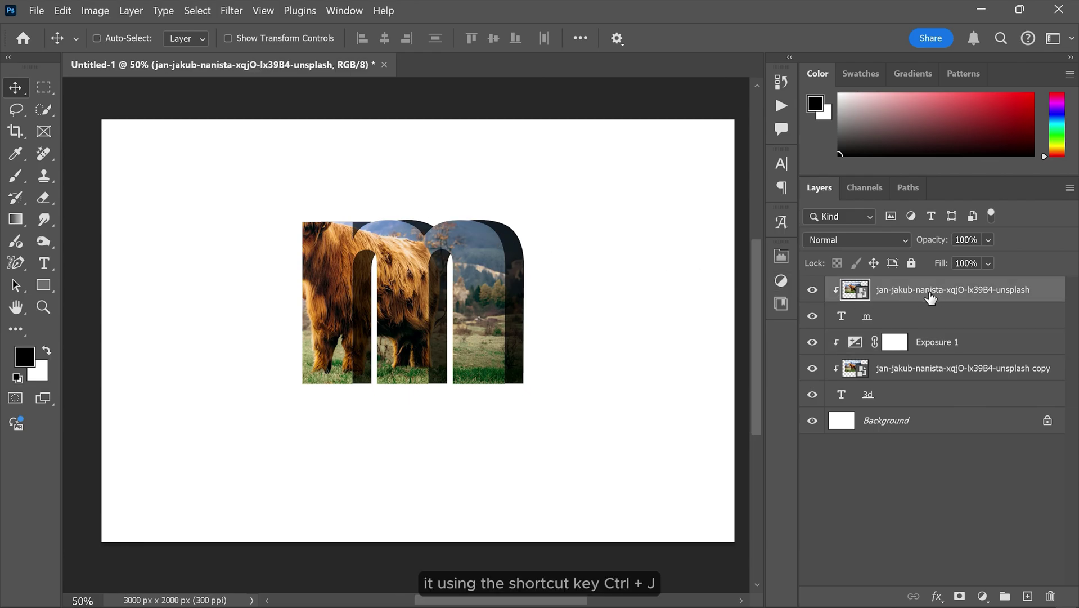
{"action": "key", "text": "ctrl+j"}
{"action": "key", "text": "ctrl+alt+g"}
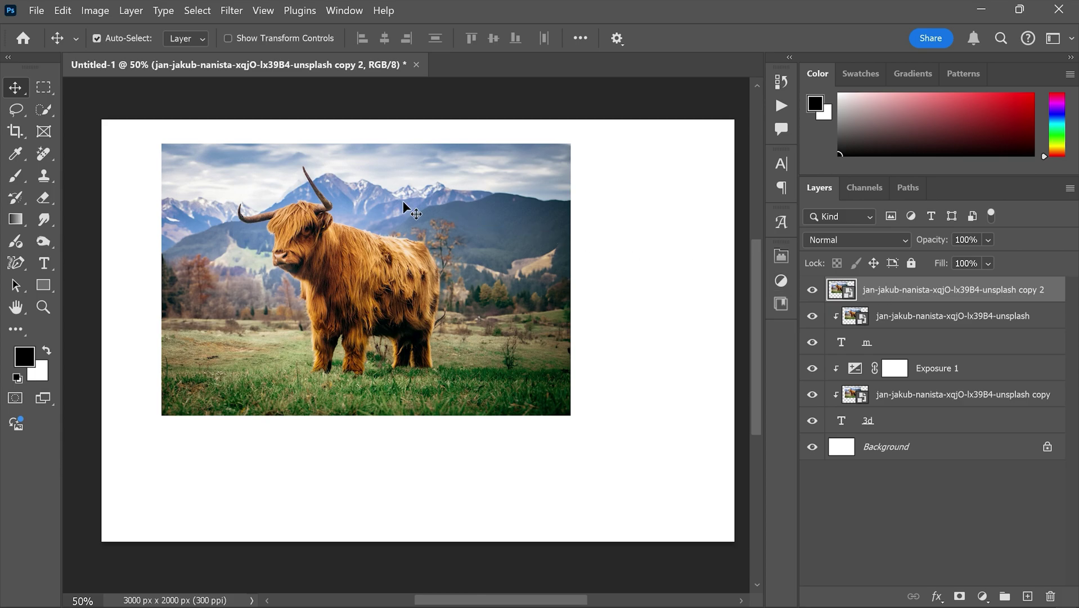
Step: Select the cow with Quick Selection's Select Subject
{"action": "left_click", "coordinate": [43, 109]}
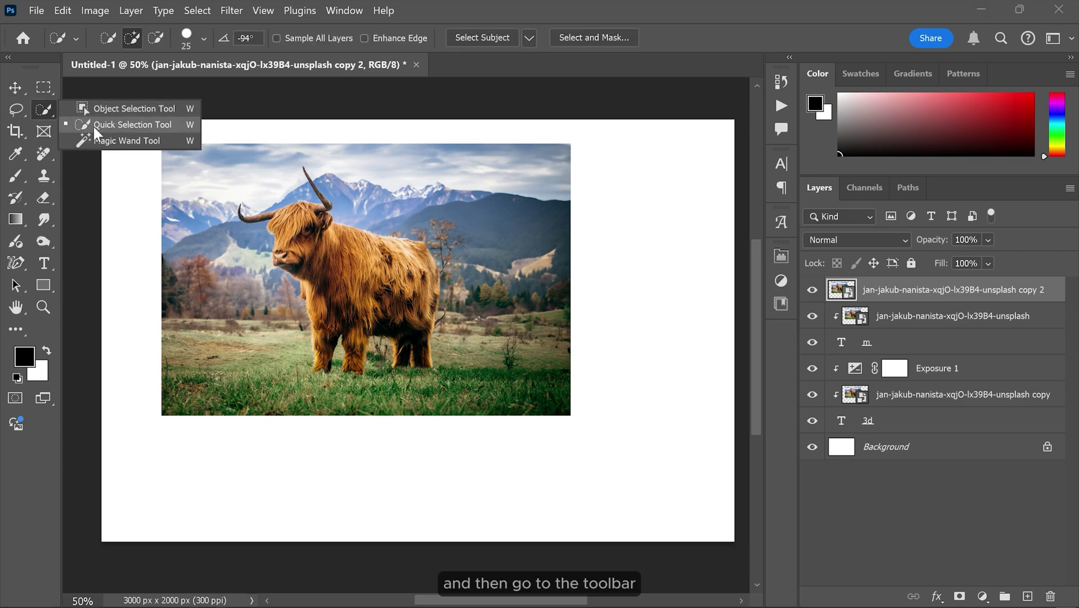
{"action": "left_click", "coordinate": [94, 127]}
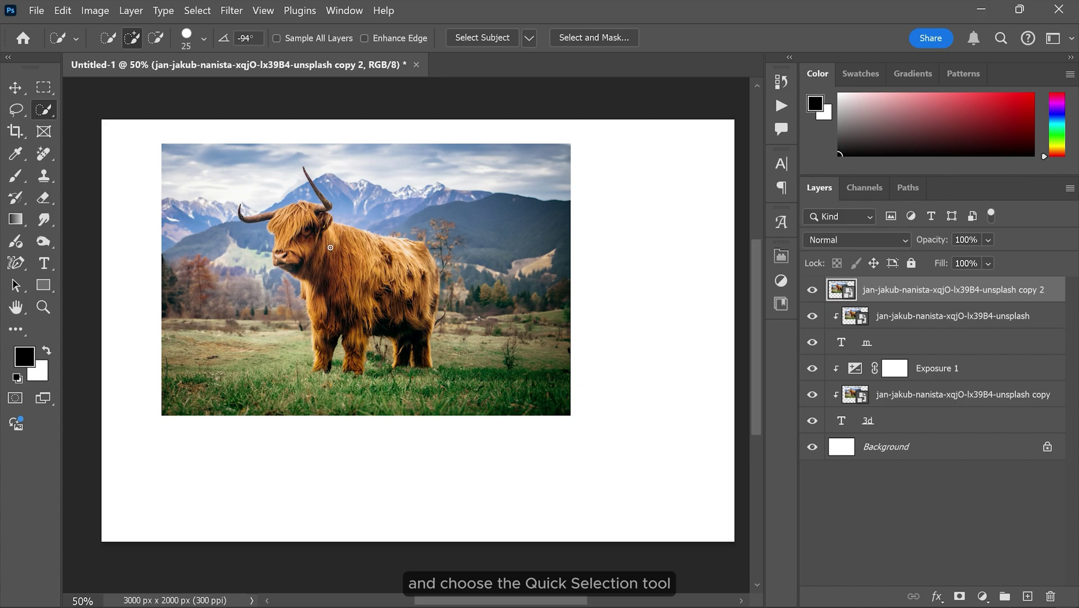
{"action": "left_click", "coordinate": [529, 37]}
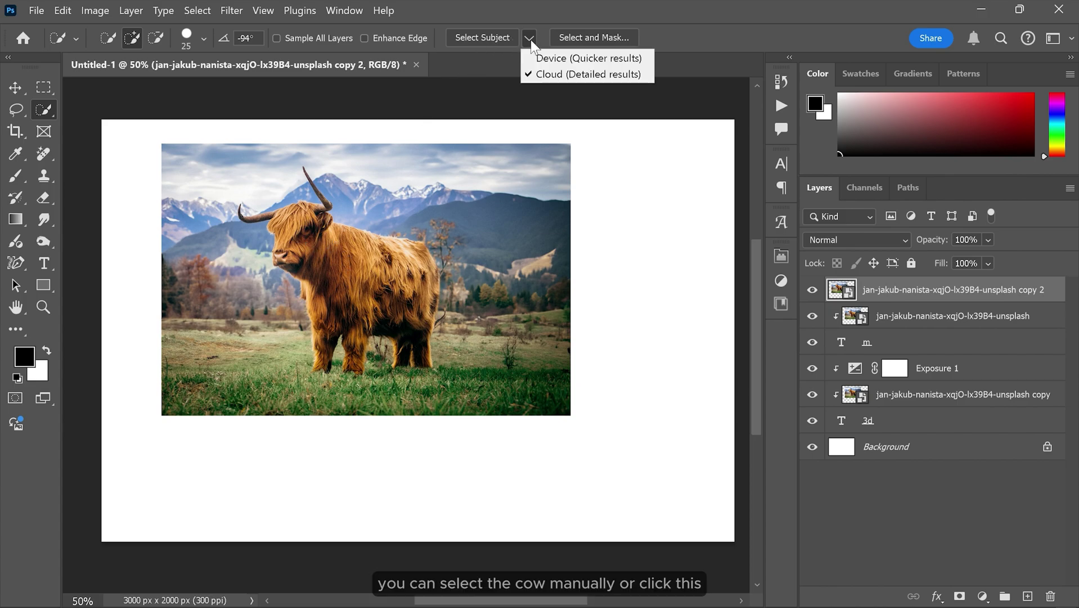
{"action": "left_click", "coordinate": [488, 36]}
{"action": "left_click", "coordinate": [488, 37]}
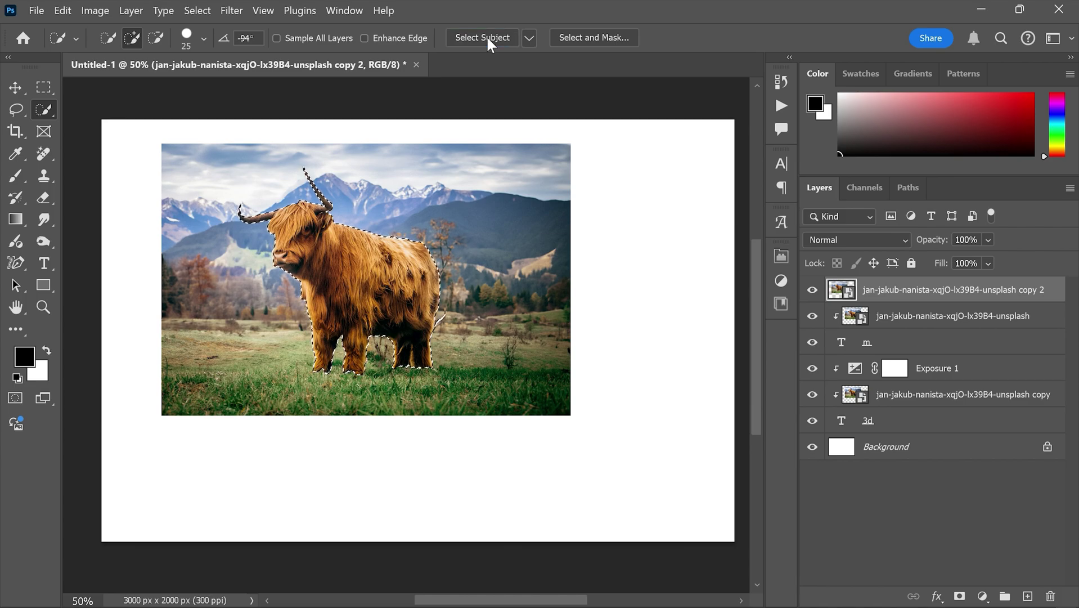
{"action": "scroll", "coordinate": [319, 247], "scroll_direction": "up", "scroll_amount": 2}
{"action": "scroll", "coordinate": [319, 246], "scroll_direction": "down", "scroll_amount": 1}
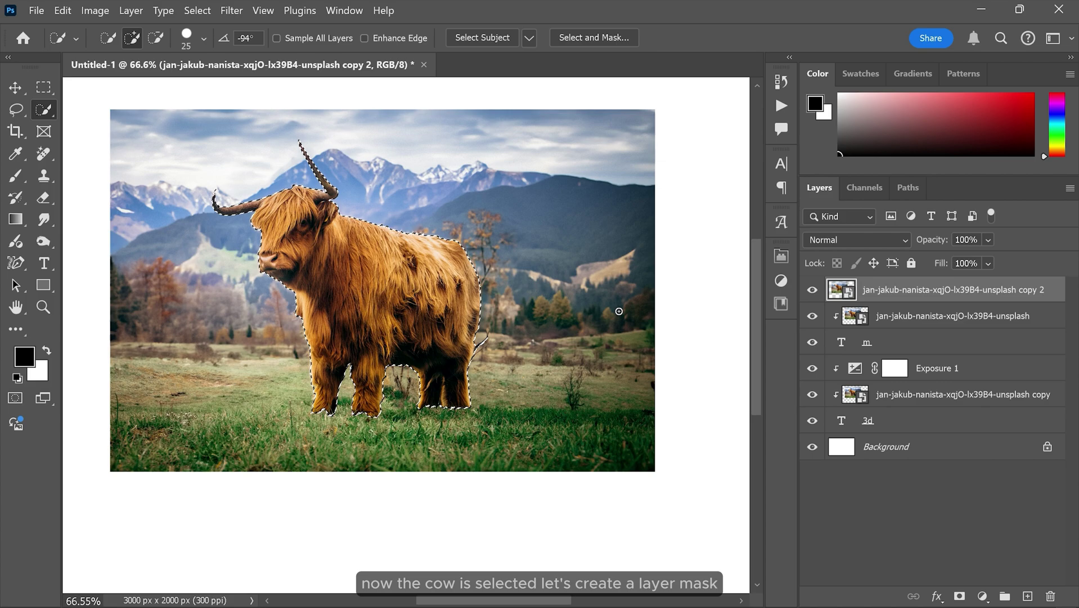
Step: Mask the top photo to the cow and paint black over fur crossing the m's stems
{"action": "left_click", "coordinate": [961, 596]}
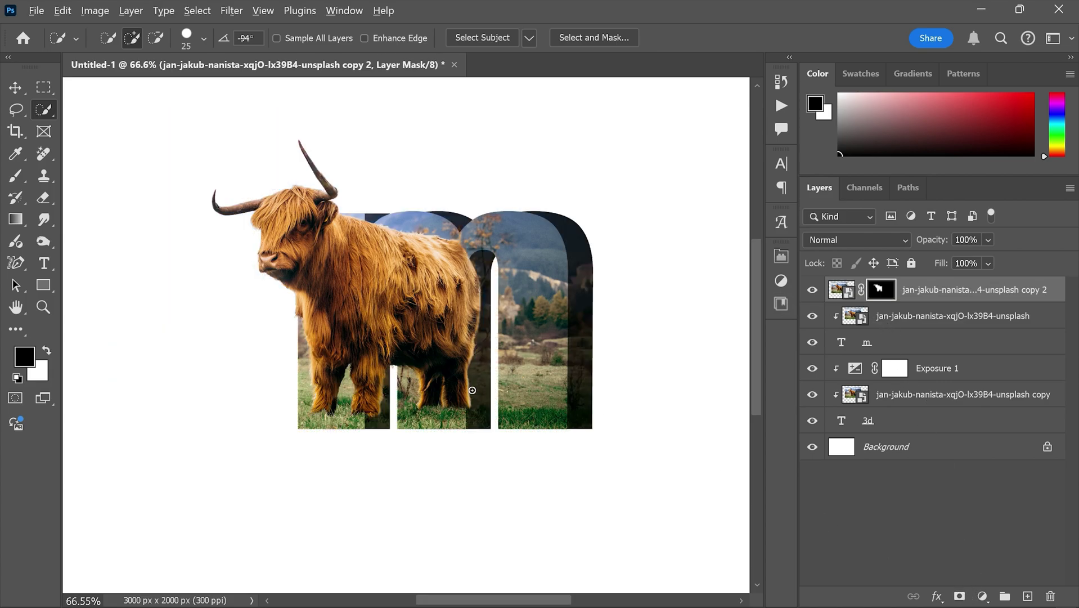
{"action": "key", "text": "alt"}
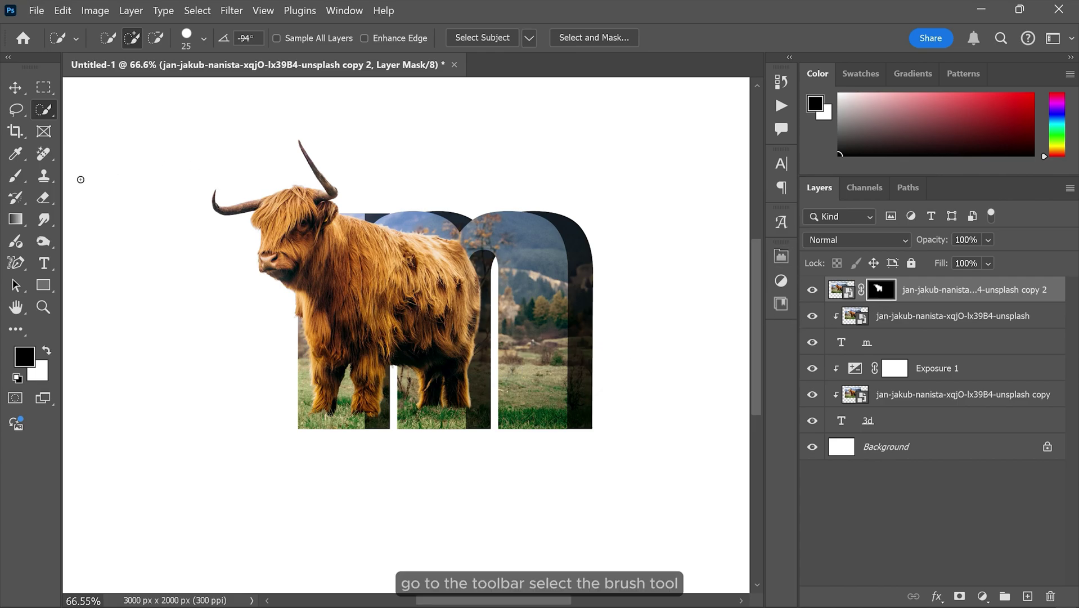
{"action": "left_click_drag", "start_coordinate": [14, 179], "coordinate": [73, 174]}
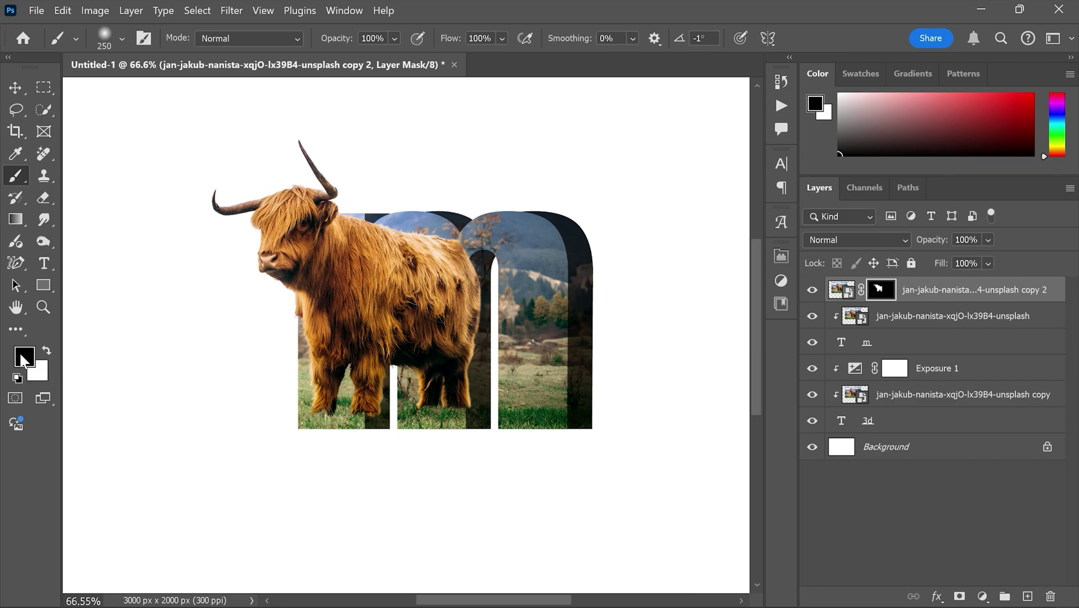
{"action": "scroll", "coordinate": [421, 342], "scroll_direction": "up", "scroll_amount": 3}
{"action": "left_click_drag", "start_coordinate": [491, 254], "coordinate": [507, 435]}
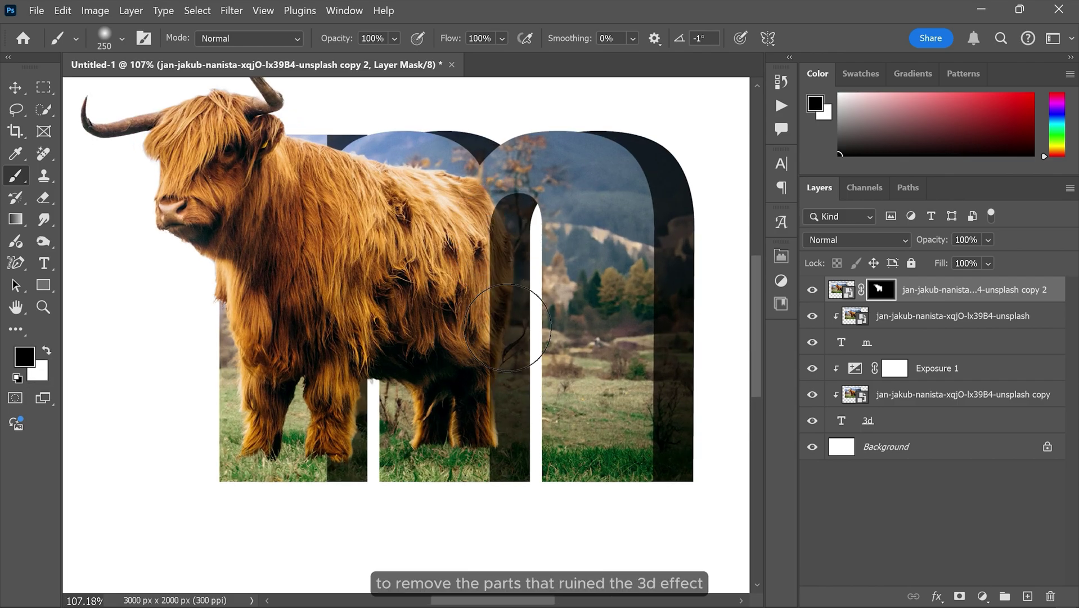
{"action": "left_click_drag", "start_coordinate": [537, 275], "coordinate": [517, 228]}
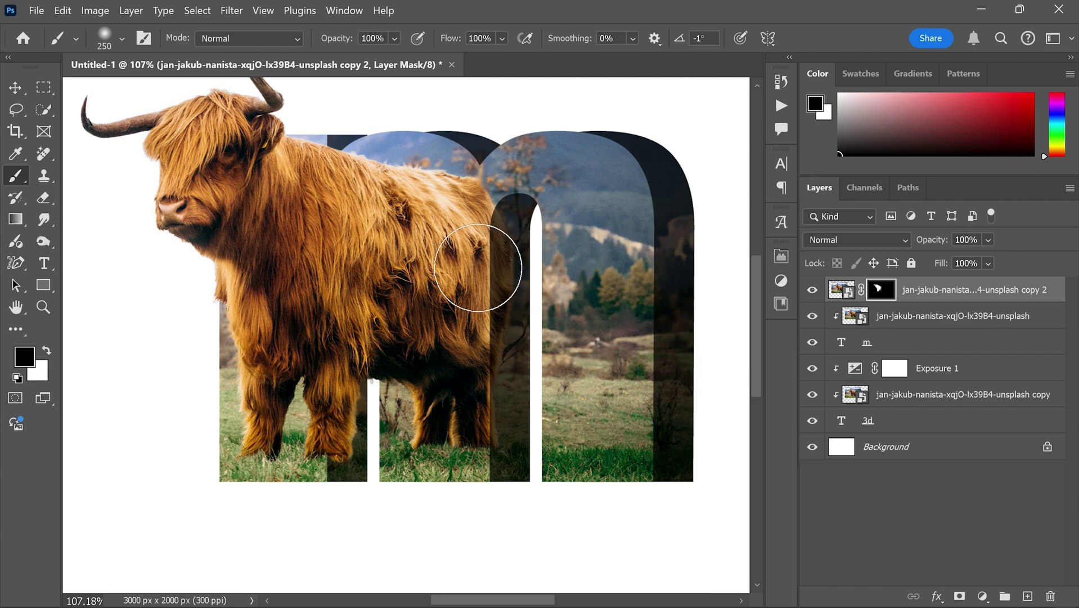
{"action": "mouse_move", "coordinate": [356, 287]}
{"action": "left_mouse_down"}
{"action": "mouse_move", "coordinate": [348, 341]}
{"action": "mouse_move", "coordinate": [366, 225]}
{"action": "mouse_move", "coordinate": [363, 152]}
{"action": "left_mouse_up"}
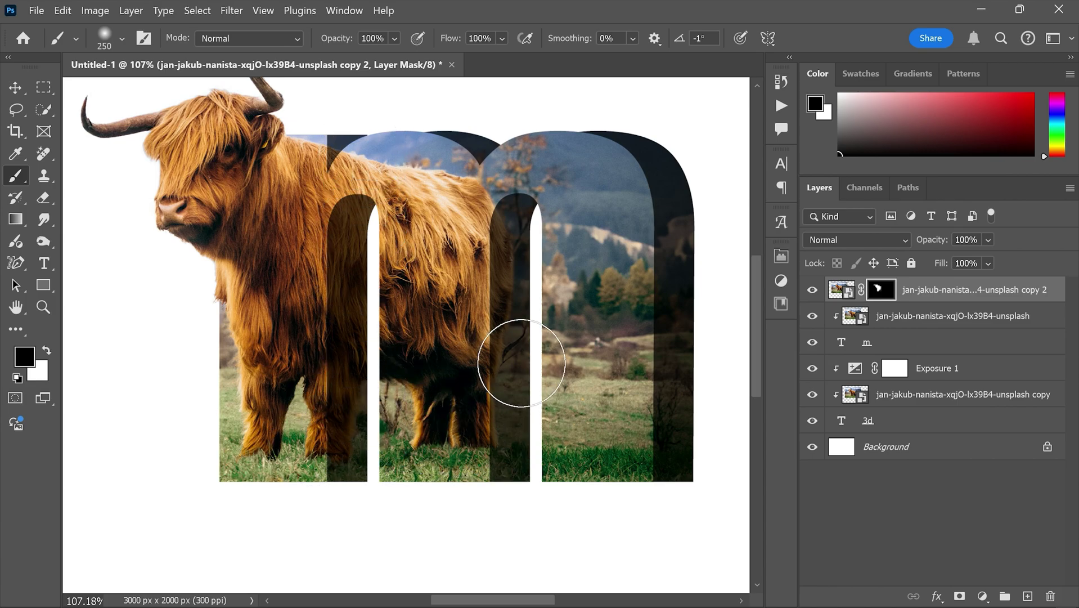
{"action": "key", "text": "ctrl+minus"}
{"action": "key", "text": "ctrl+minus"}
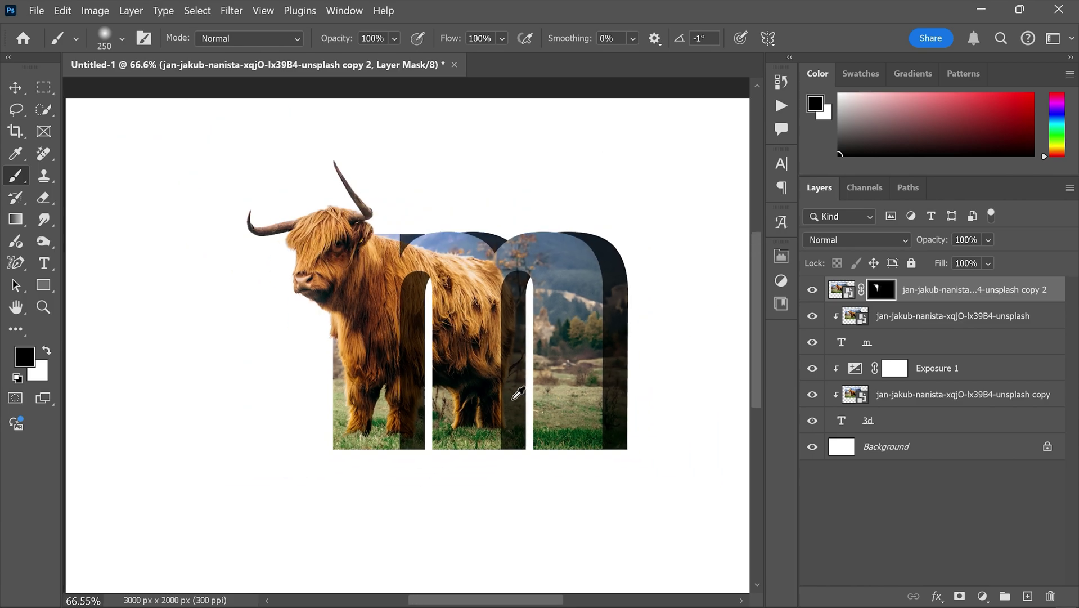
{"action": "key", "text": "ctrl+minus"}
Step: Group the cow photos, exposure, 'm' and '3d' layers into Group 1
{"action": "key", "text": "v"}
{"action": "scroll", "coordinate": [487, 279], "scroll_direction": "down", "scroll_amount": 1}
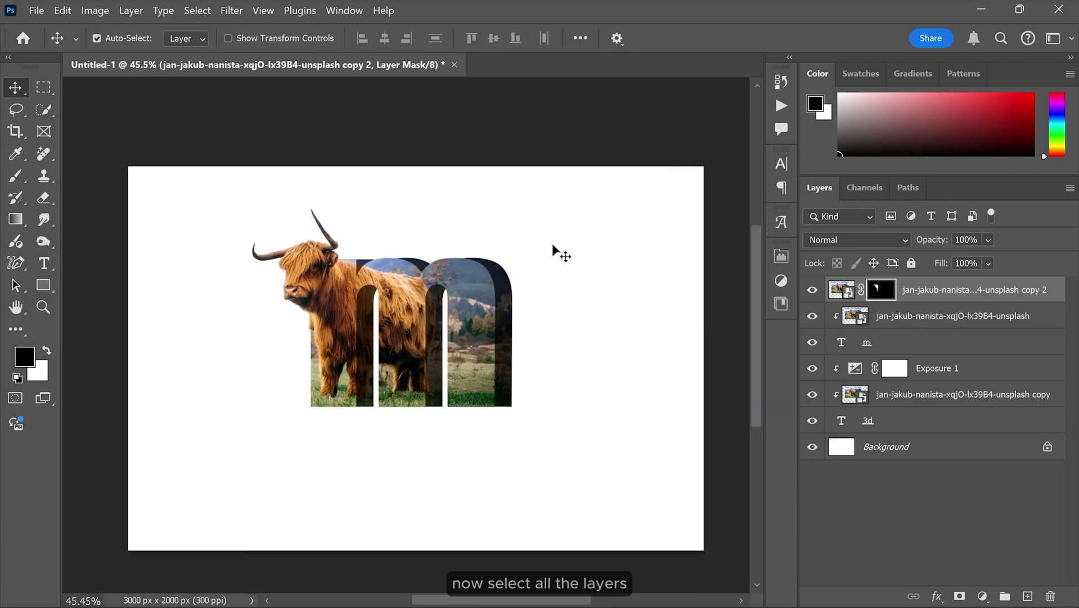
{"action": "left_click", "coordinate": [948, 300]}
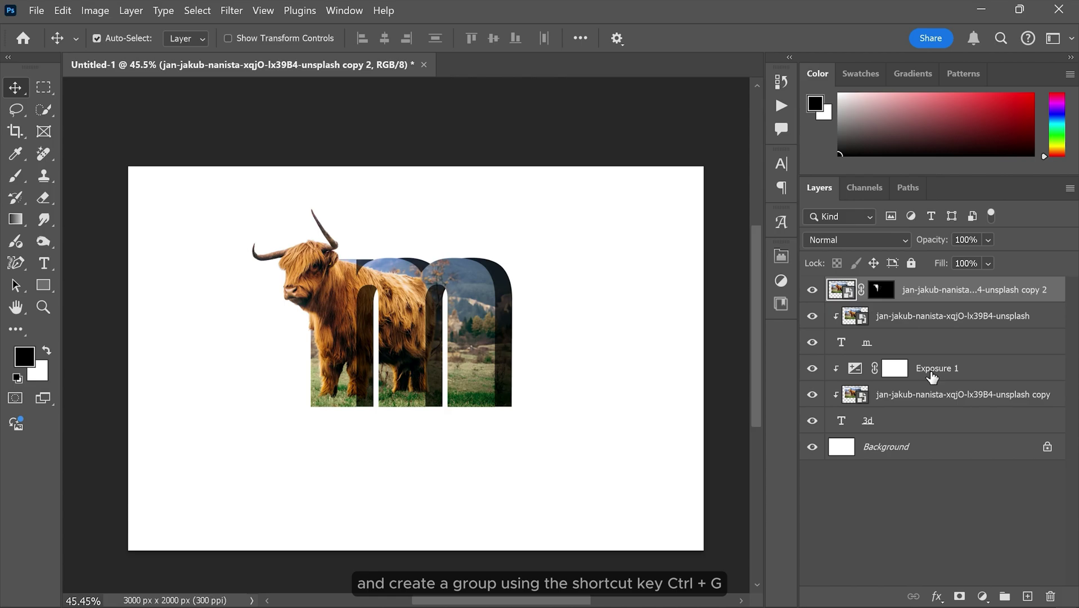
{"action": "left_click", "coordinate": [927, 426], "text": "shift"}
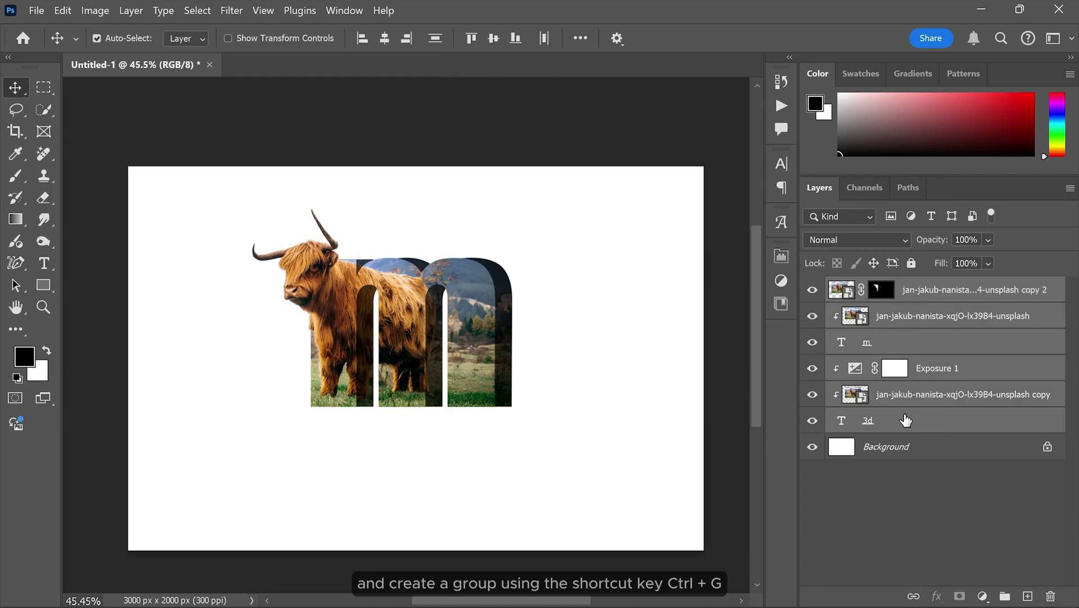
{"action": "key", "text": "ctrl+g"}
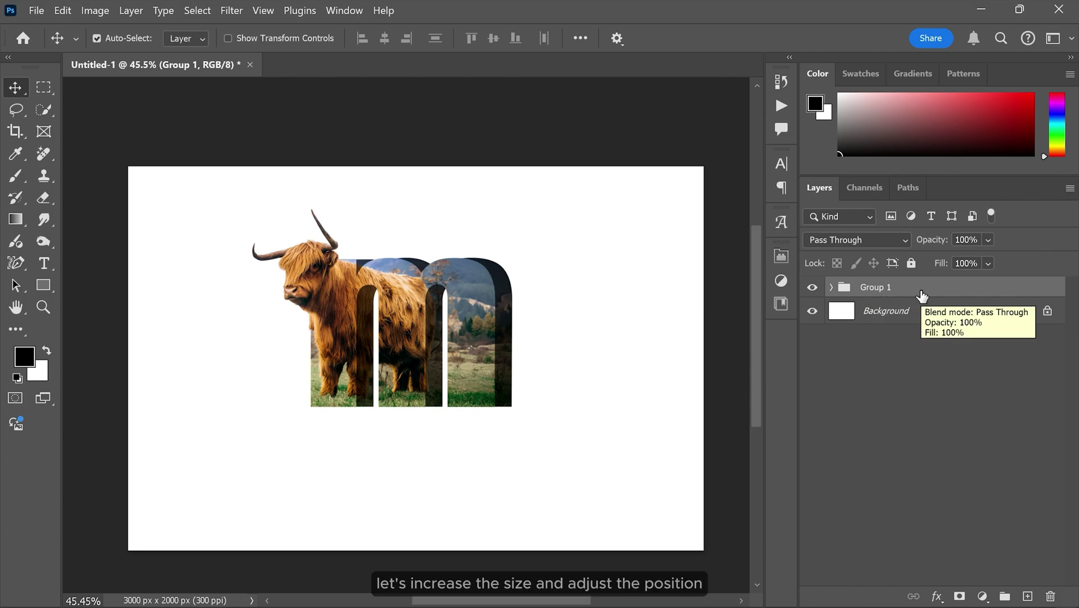
Step: Scale Group 1 up to about 115%, nudge it up-left, and duplicate the group
{"action": "key", "text": "ctrl+t"}
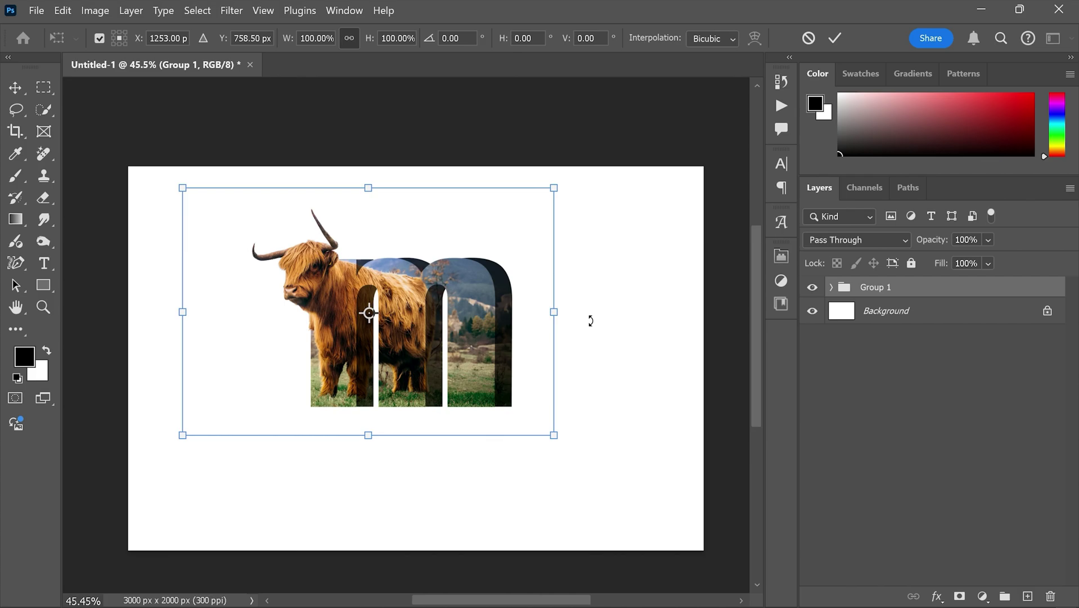
{"action": "mouse_move", "coordinate": [554, 311]}
{"action": "left_mouse_down"}
{"action": "mouse_move", "coordinate": [591, 311]}
{"action": "mouse_move", "coordinate": [500, 304]}
{"action": "left_mouse_up"}
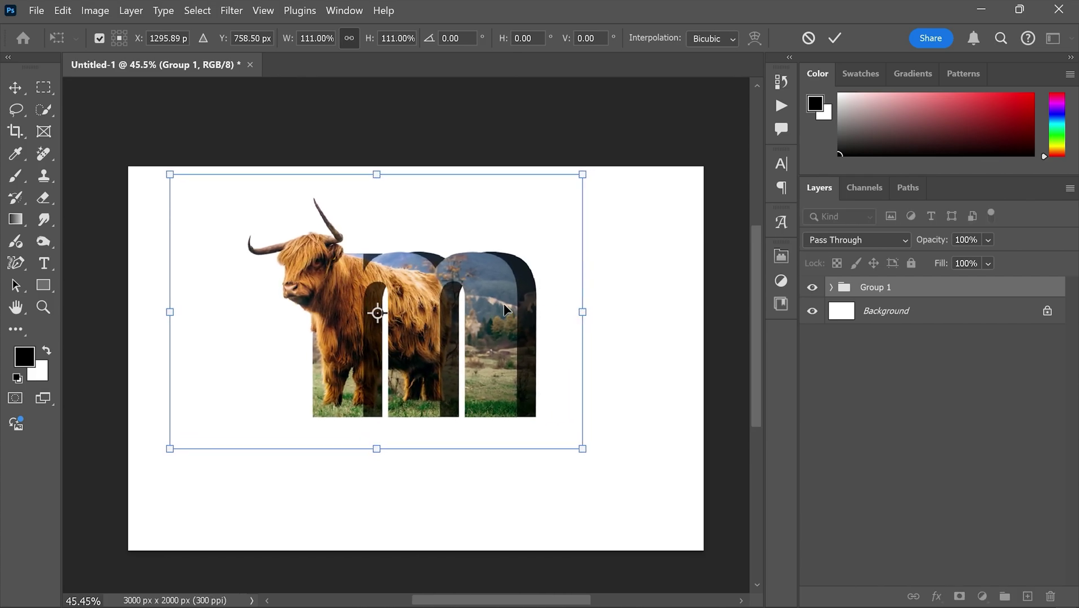
{"action": "left_click_drag", "start_coordinate": [376, 441], "coordinate": [374, 449]}
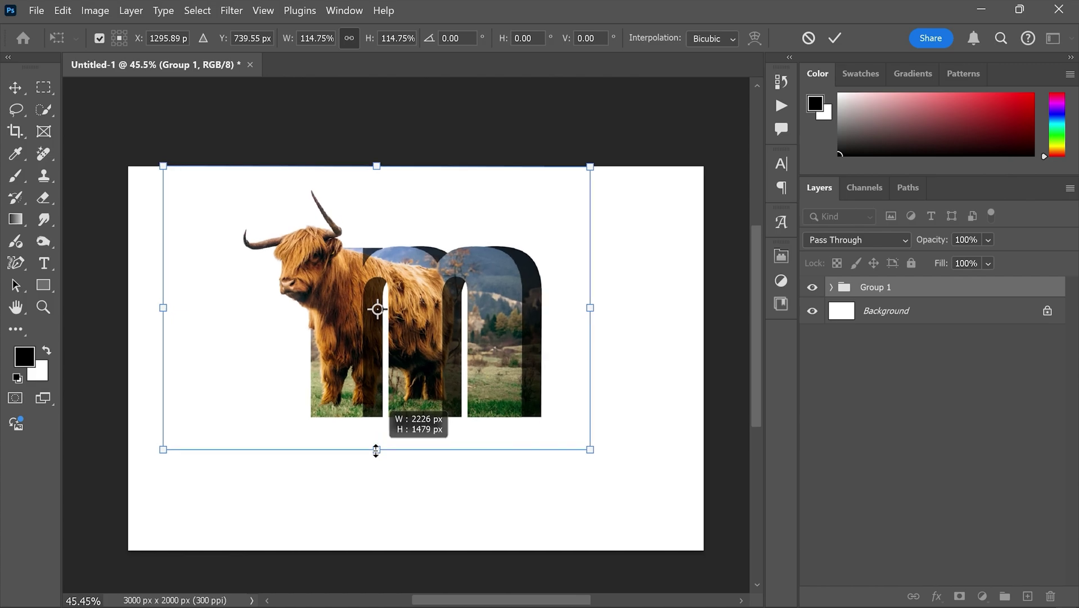
{"action": "left_click_drag", "start_coordinate": [445, 381], "coordinate": [442, 376]}
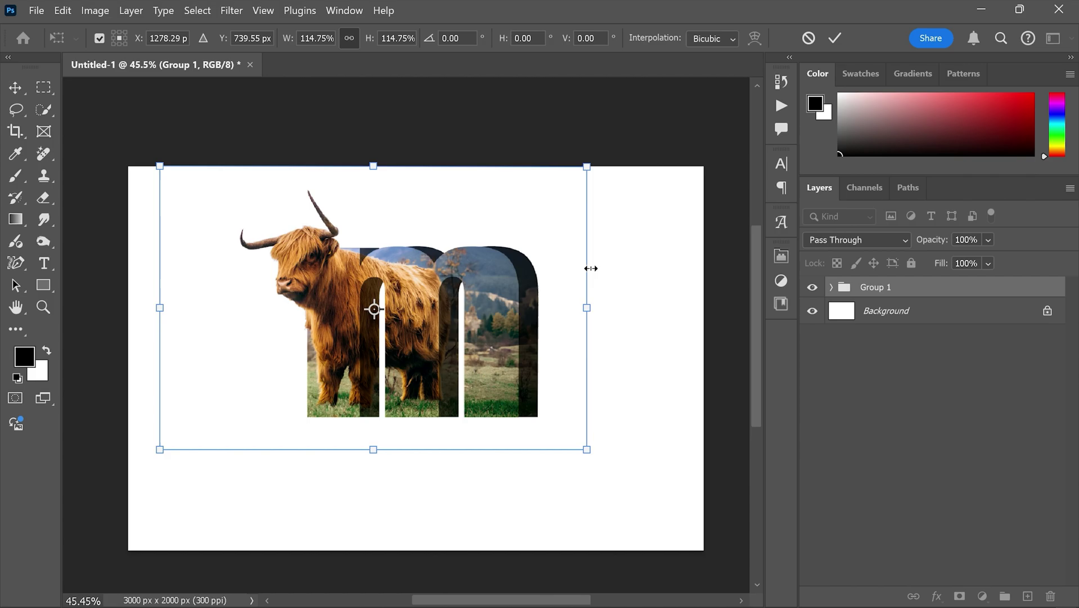
{"action": "left_click", "coordinate": [833, 38]}
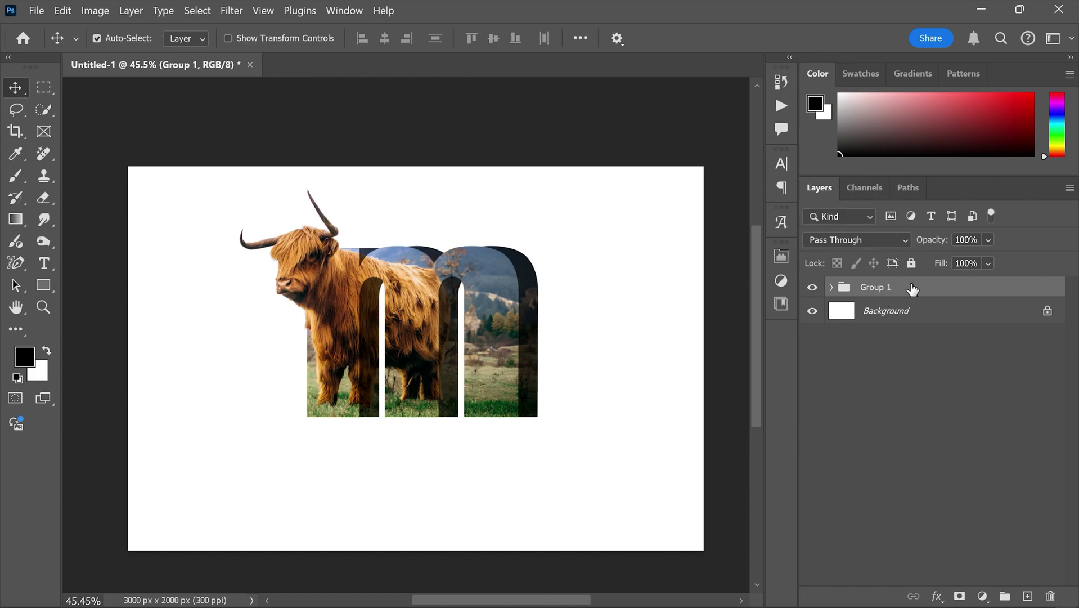
{"action": "left_click_drag", "start_coordinate": [912, 288], "coordinate": [1028, 596]}
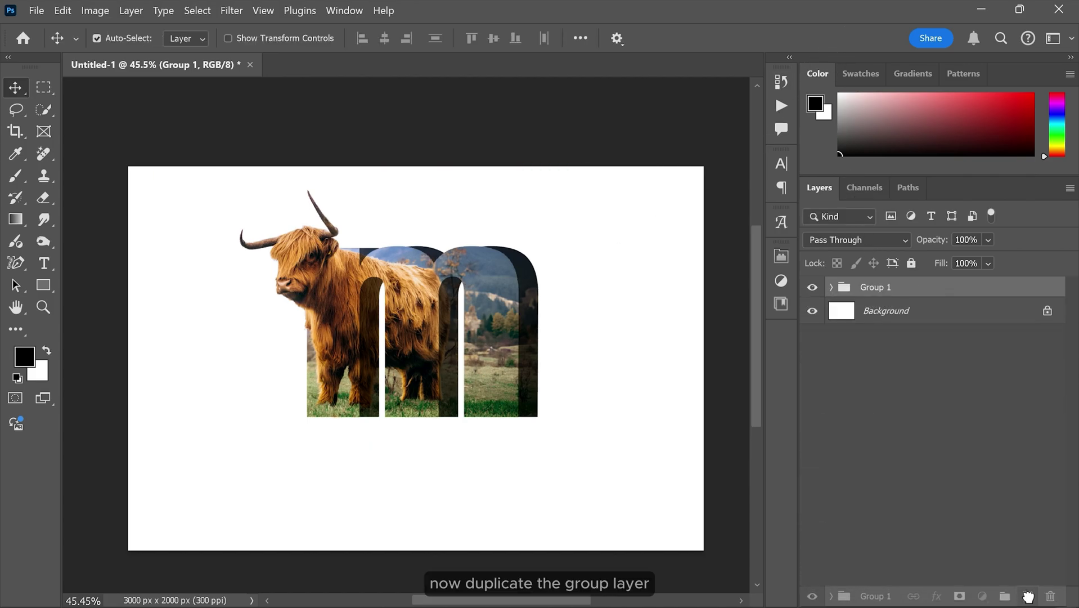
Step: Rename the group copy to 'reflection'
{"action": "left_click", "coordinate": [874, 313]}
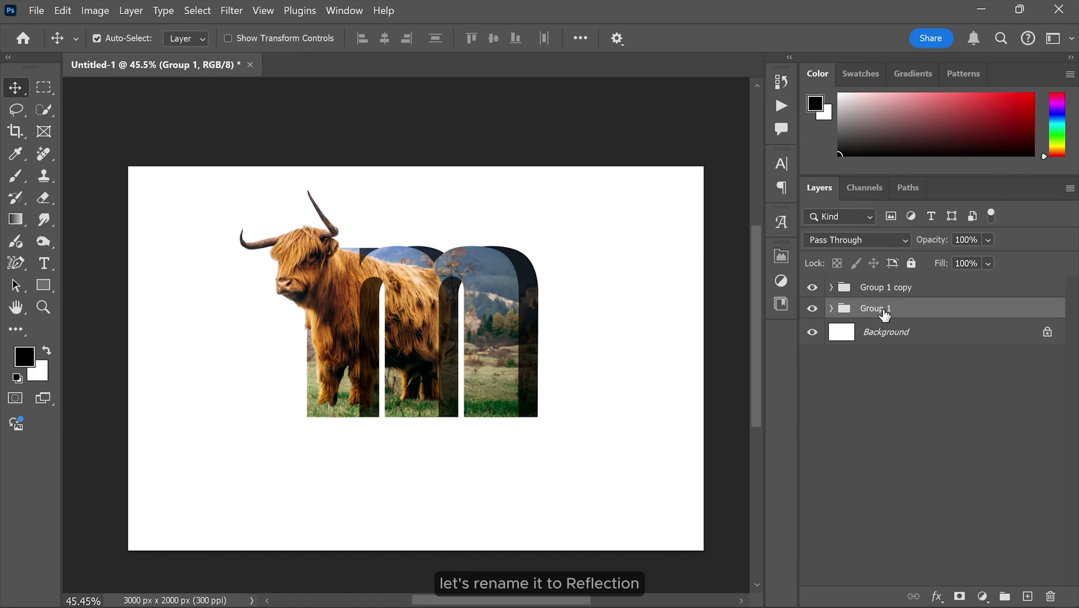
{"action": "double_click", "coordinate": [884, 309]}
{"action": "type", "text": "refl"}
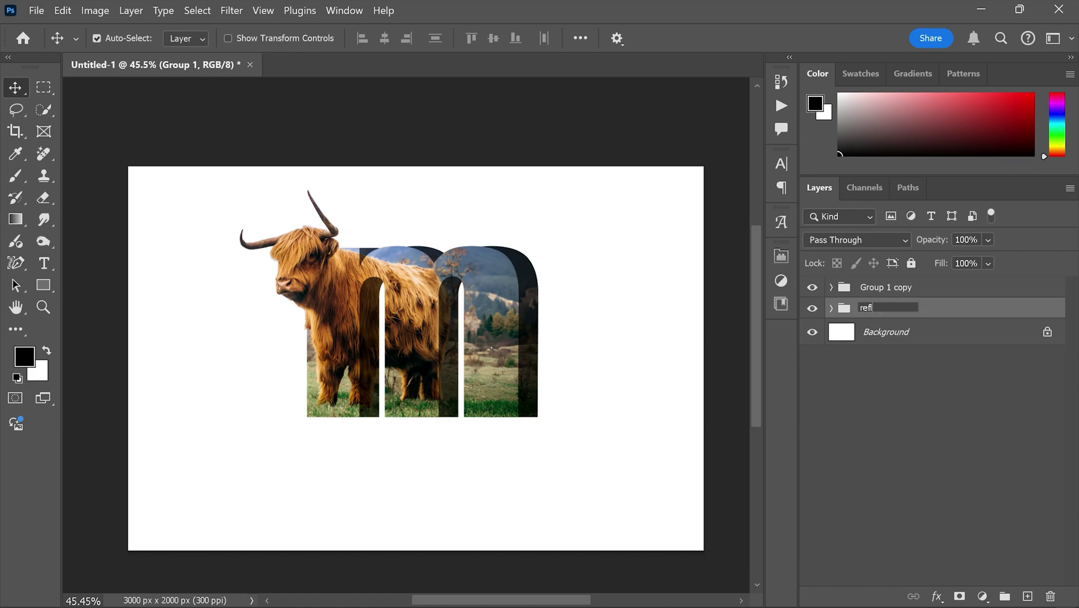
{"action": "type", "text": "ection"}
{"action": "key", "text": "Return"}
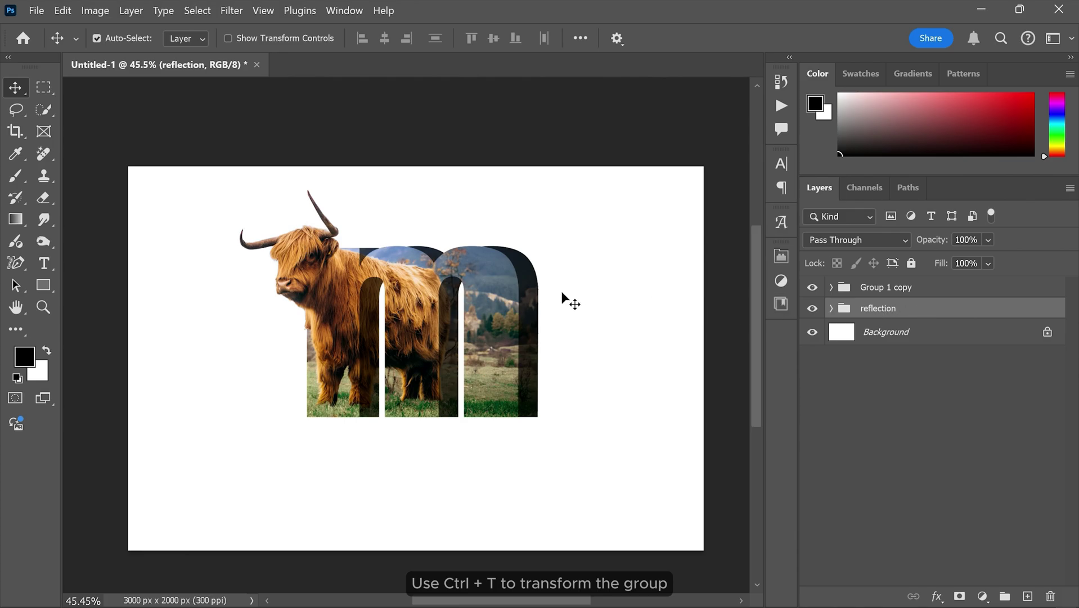
Step: Flip the reflection group vertically and move it down below the letter
{"action": "key", "text": "ctrl+t"}
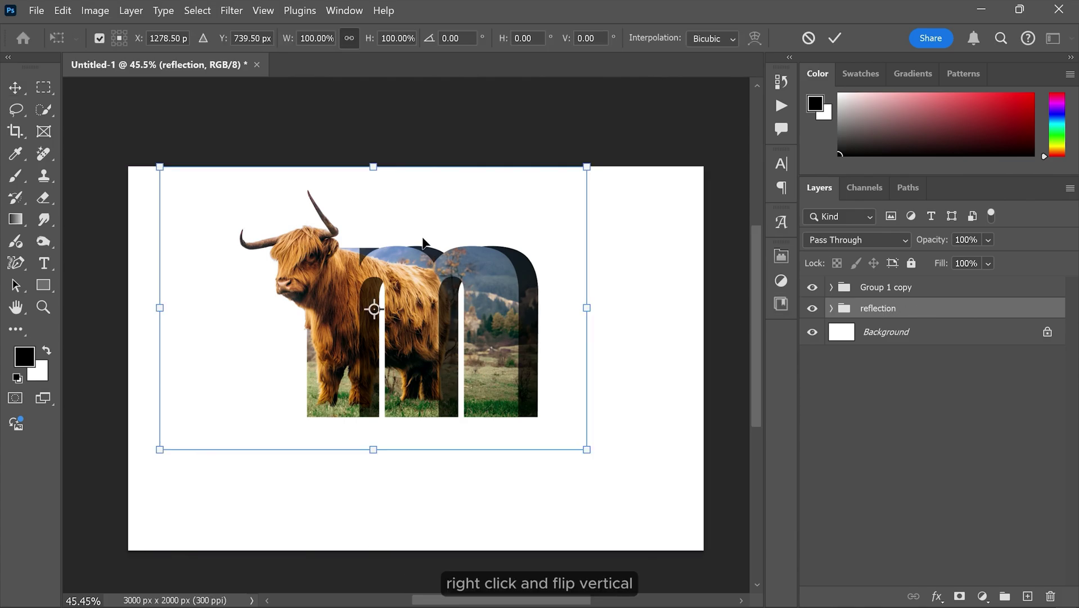
{"action": "right_click", "coordinate": [424, 242]}
{"action": "left_click", "coordinate": [476, 584]}
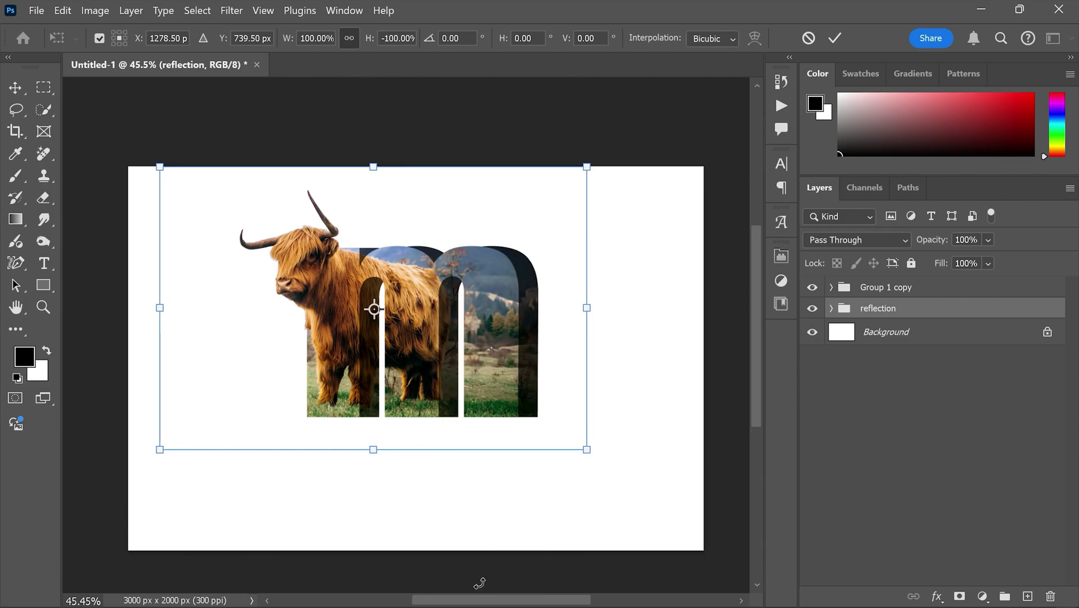
{"action": "mouse_move", "coordinate": [442, 233]}
{"action": "left_mouse_down"}
{"action": "mouse_move", "coordinate": [429, 461]}
{"action": "mouse_move", "coordinate": [430, 449]}
{"action": "left_mouse_up"}
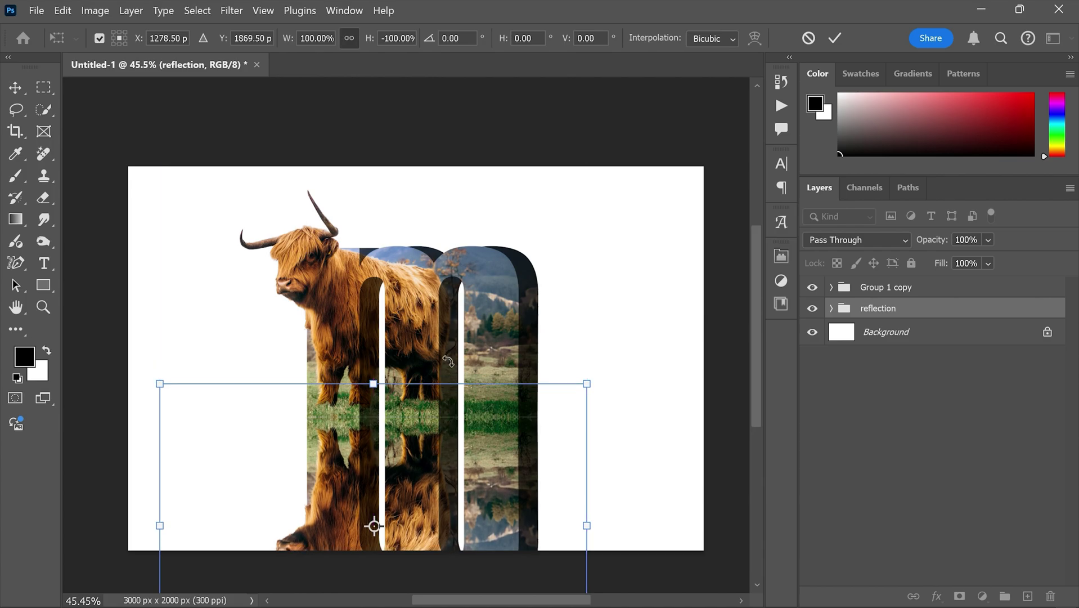
{"action": "key", "text": "Return"}
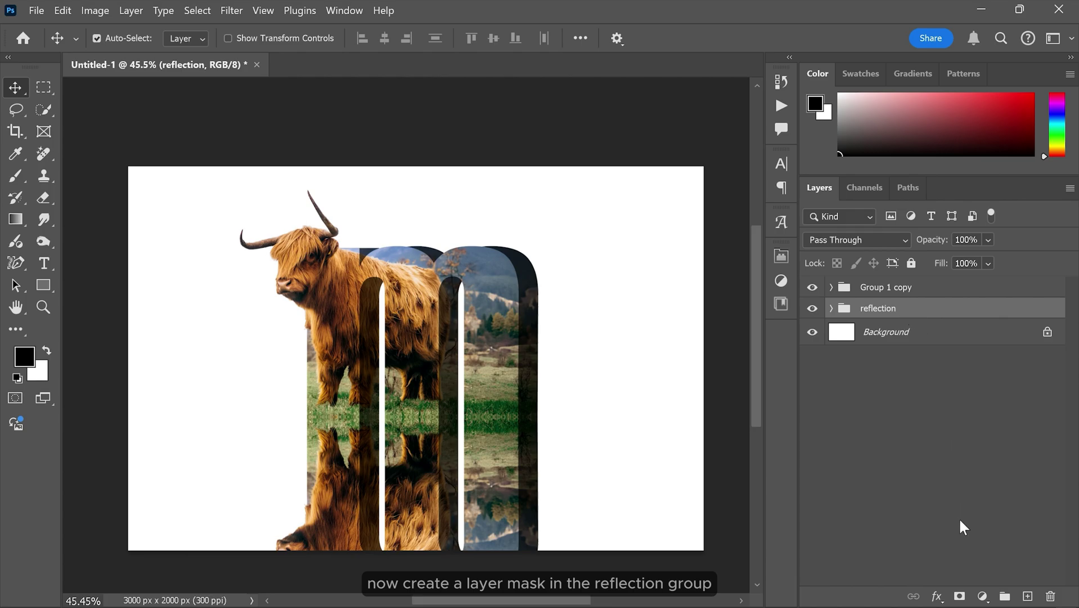
Step: Add a layer mask to the reflection group and pick a basic black-and-white gradient
{"action": "left_click", "coordinate": [959, 596]}
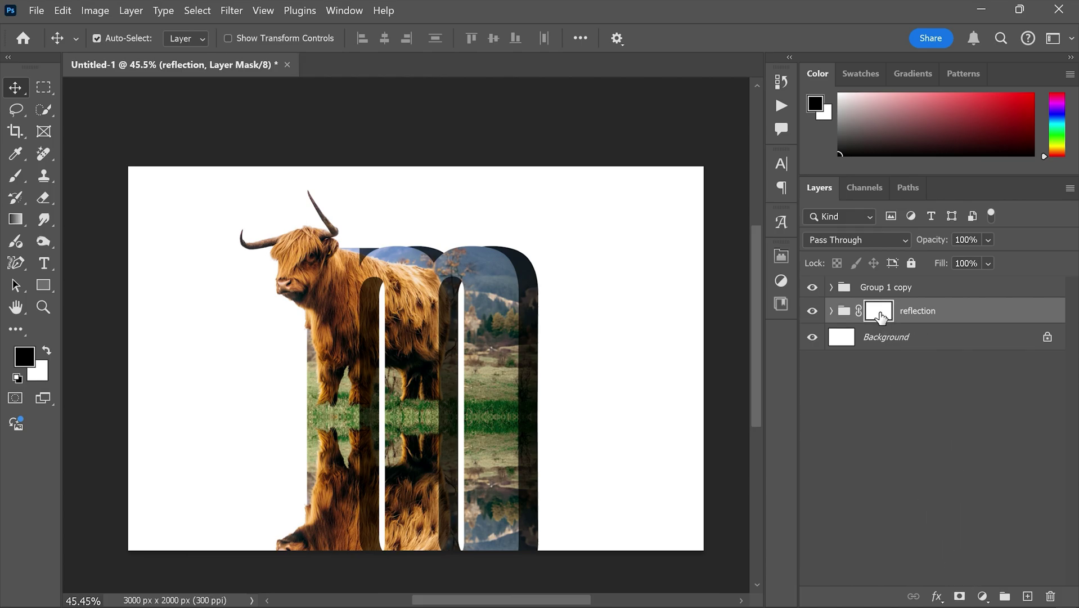
{"action": "left_click", "coordinate": [19, 221]}
{"action": "left_click", "coordinate": [79, 218]}
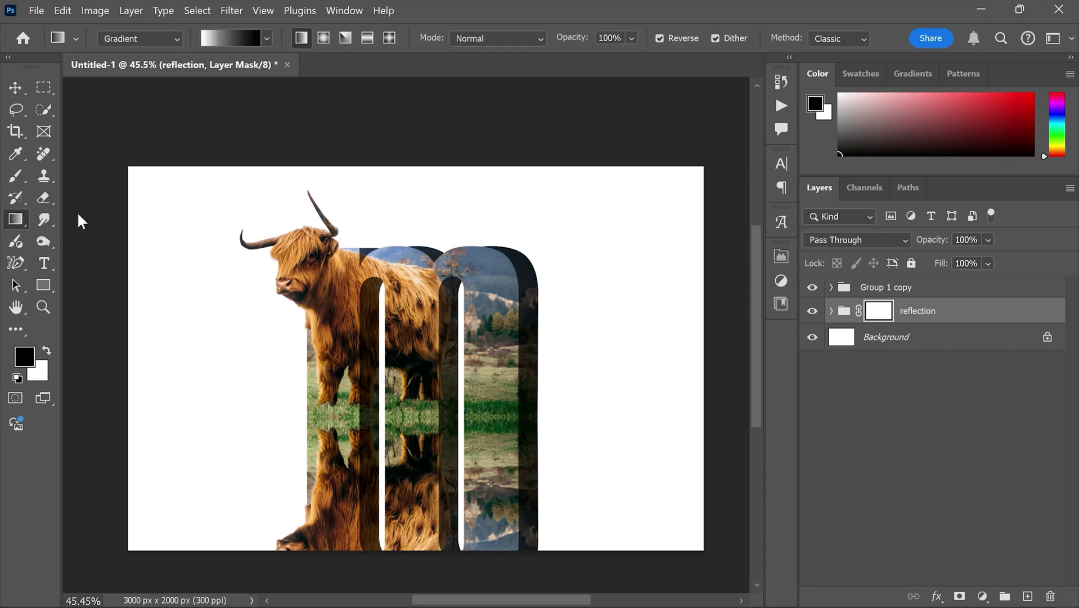
{"action": "left_click", "coordinate": [239, 39]}
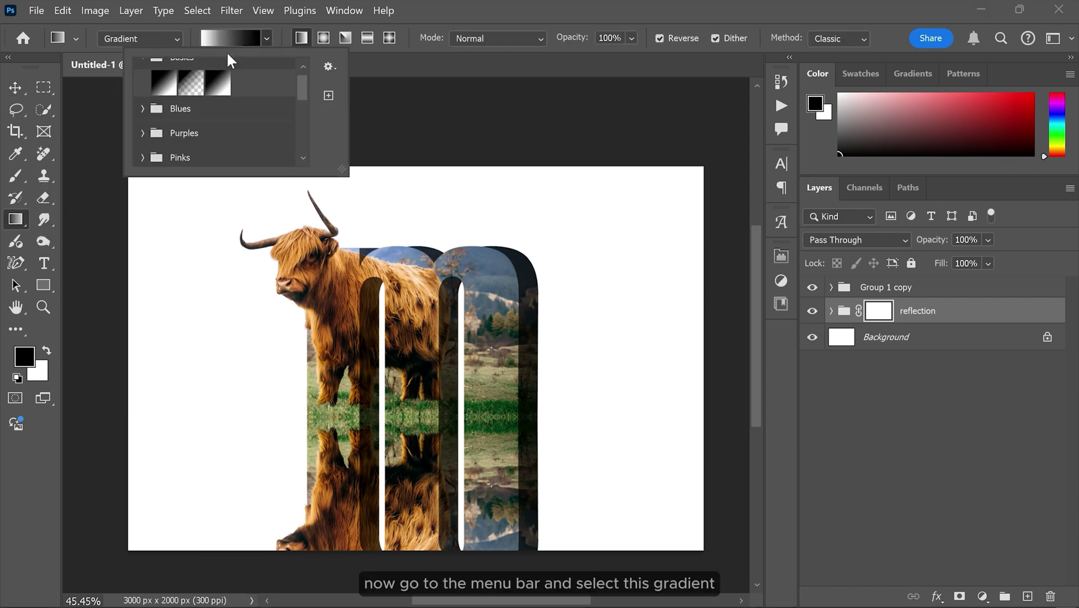
{"action": "left_click", "coordinate": [214, 82]}
{"action": "left_click", "coordinate": [267, 39]}
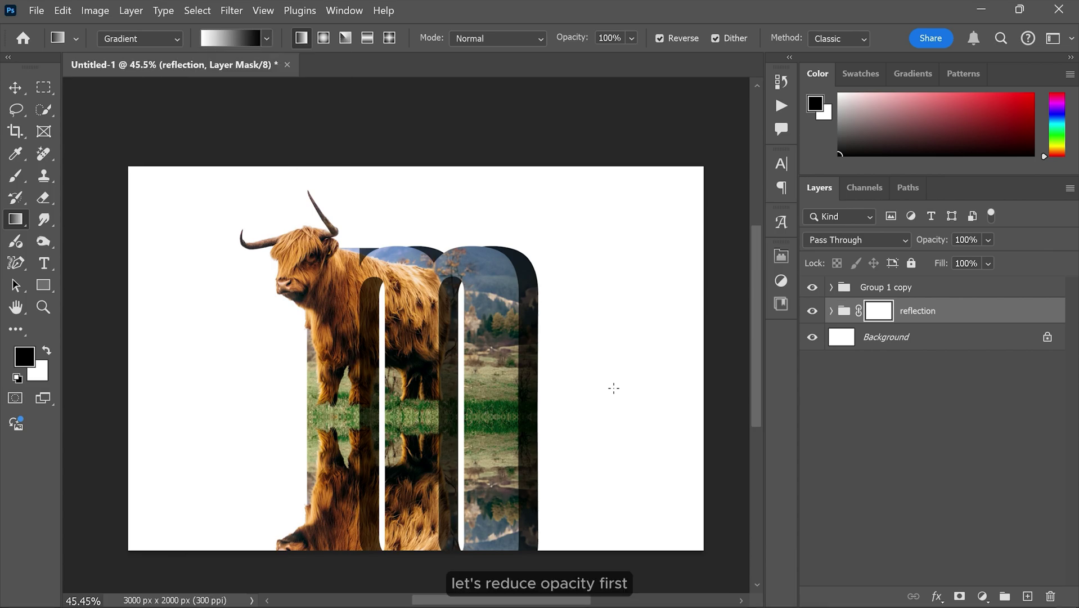
Step: Fade the reflection downward on its mask at 58% opacity, then add an empty layer above
{"action": "left_click", "coordinate": [989, 240]}
{"action": "left_click_drag", "start_coordinate": [1027, 257], "coordinate": [1013, 260]}
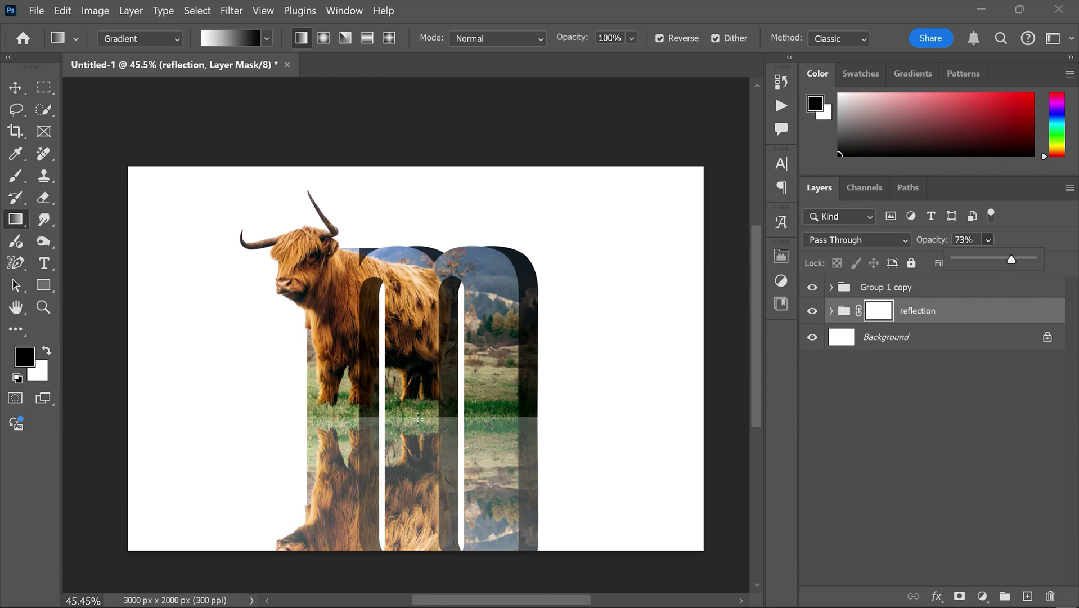
{"action": "left_click_drag", "start_coordinate": [418, 419], "coordinate": [418, 547]}
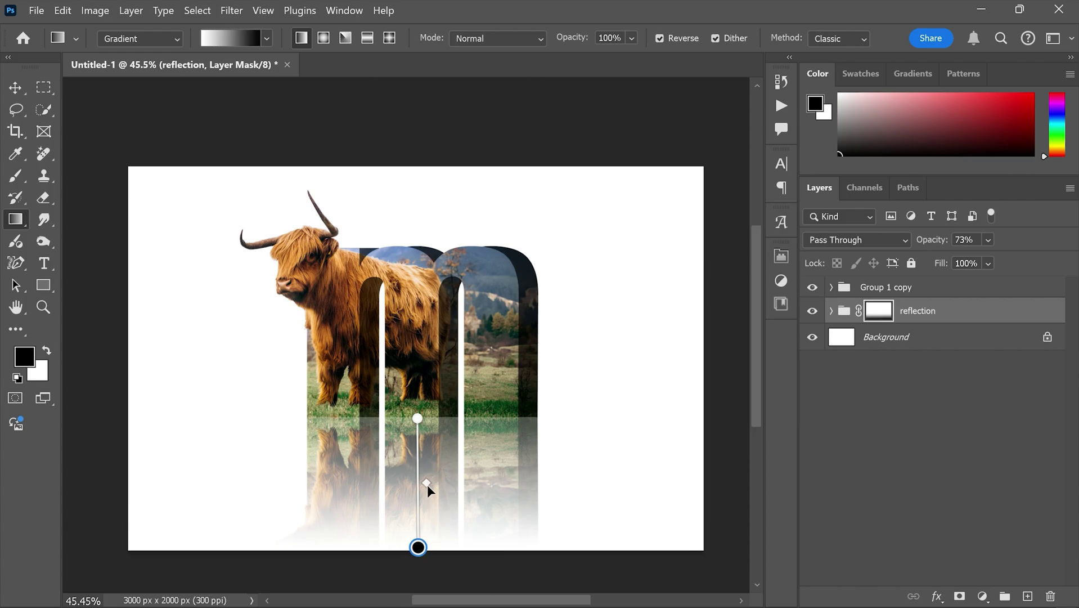
{"action": "left_click_drag", "start_coordinate": [427, 482], "coordinate": [432, 455]}
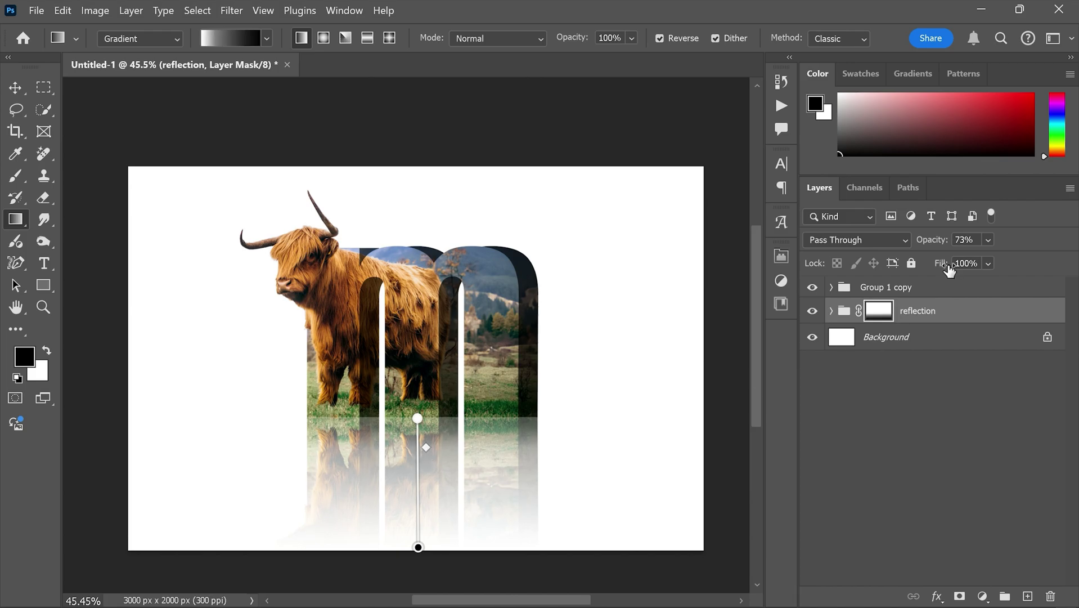
{"action": "left_click", "coordinate": [988, 239]}
{"action": "left_click_drag", "start_coordinate": [1006, 257], "coordinate": [1011, 260]}
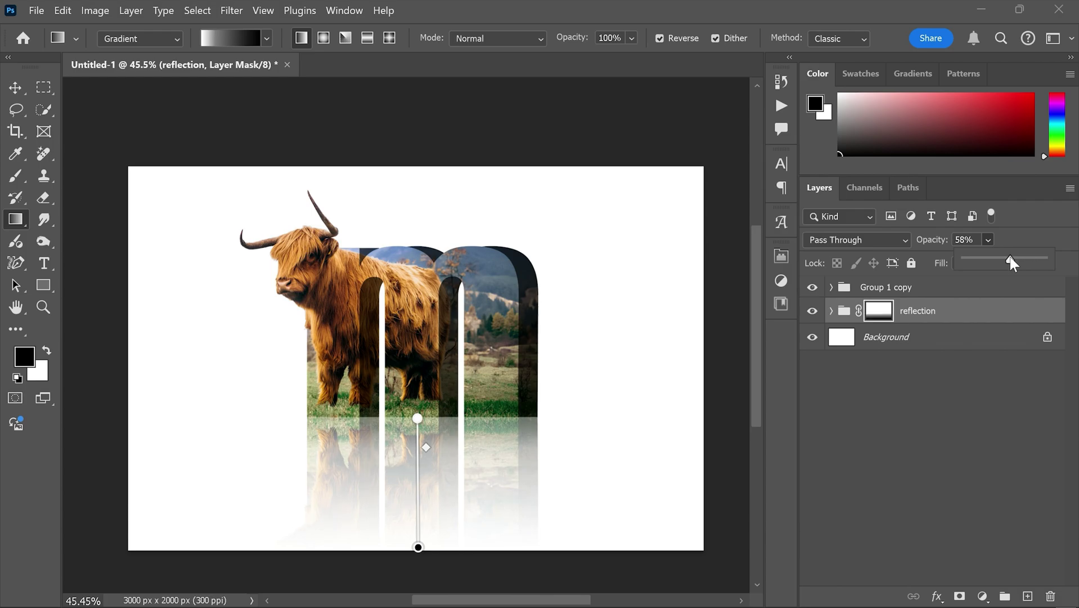
{"action": "left_click", "coordinate": [954, 313]}
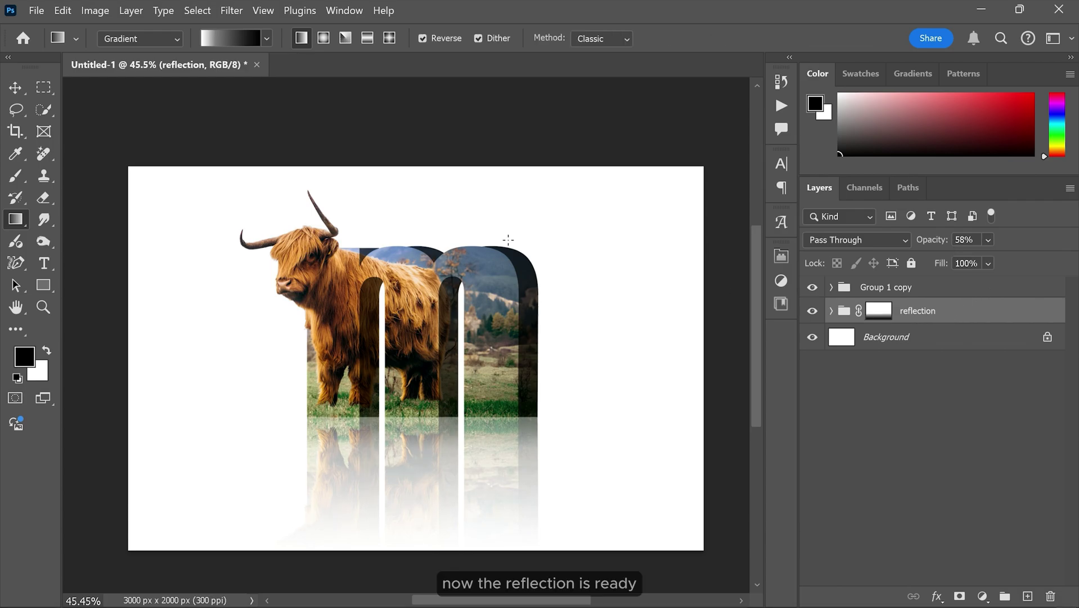
{"action": "key", "text": "v"}
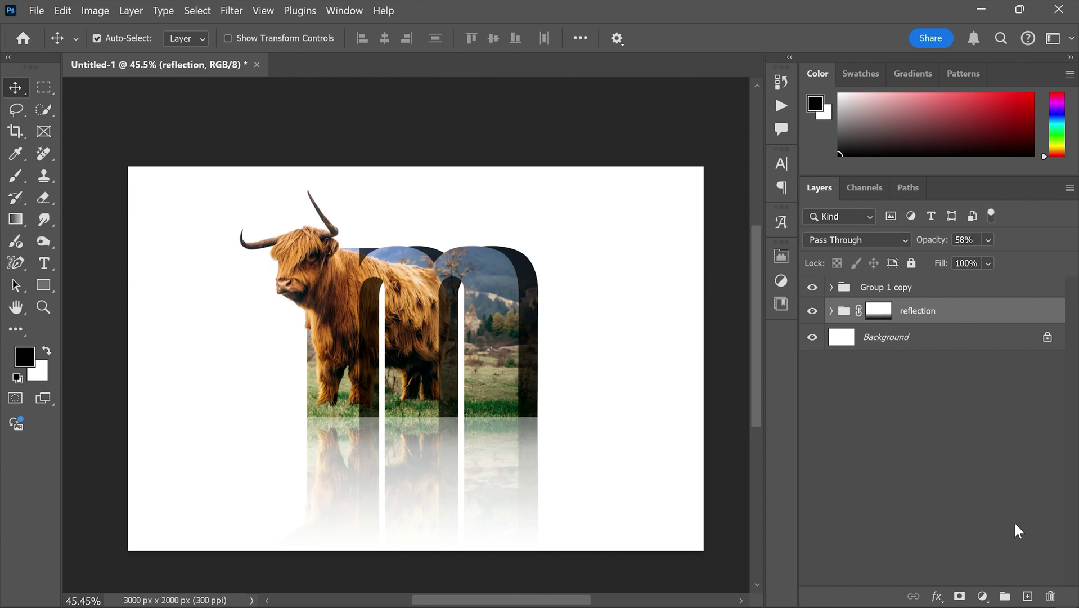
{"action": "left_click", "coordinate": [1029, 598]}
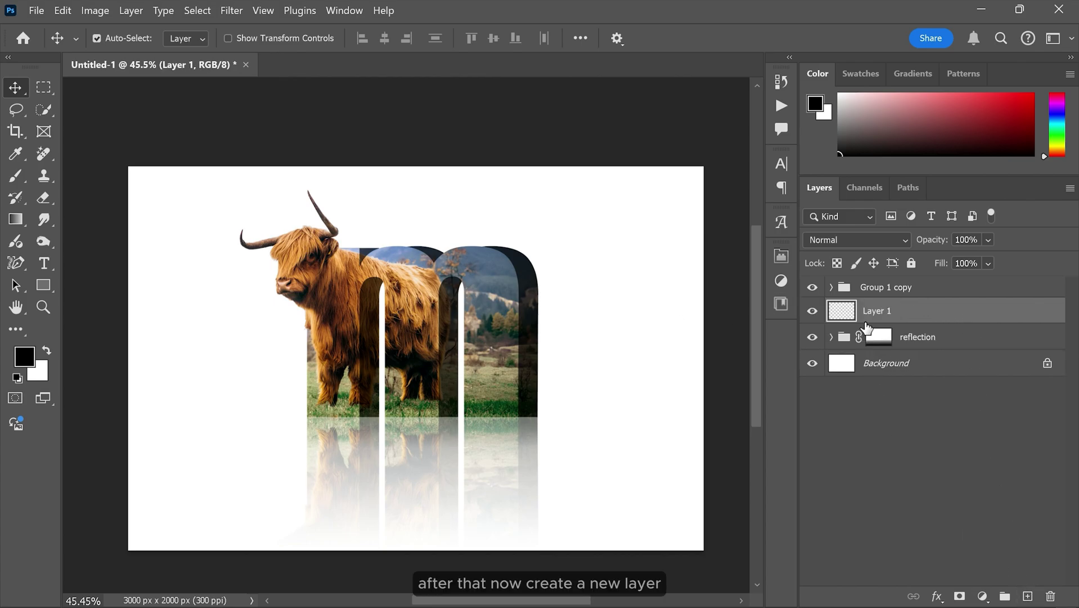
Step: Rename the new layer to 'shadow'
{"action": "double_click", "coordinate": [875, 312]}
{"action": "type", "text": "shadow"}
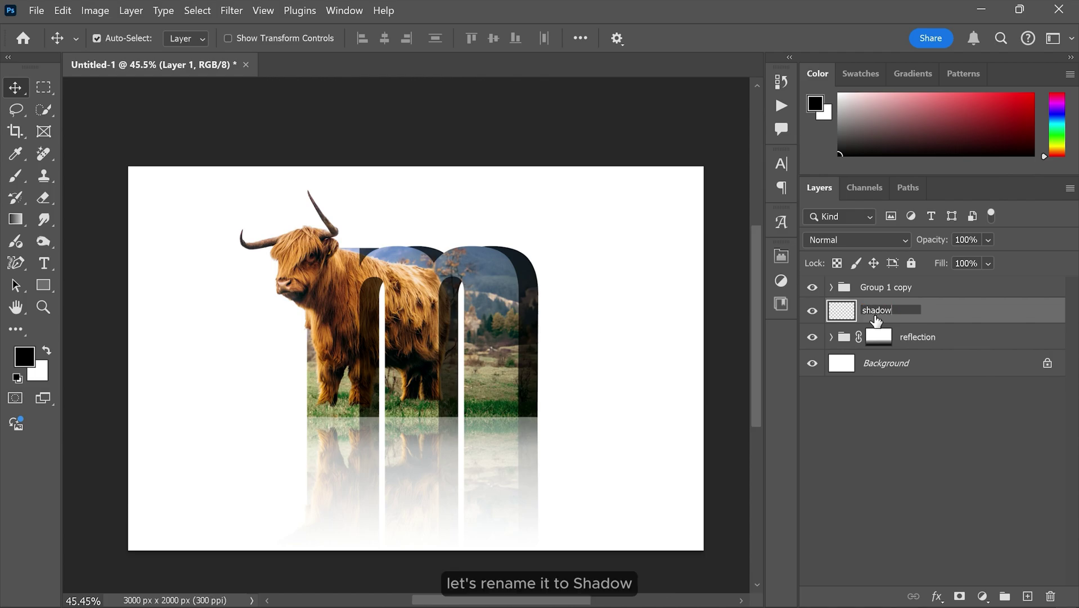
{"action": "key", "text": "Return"}
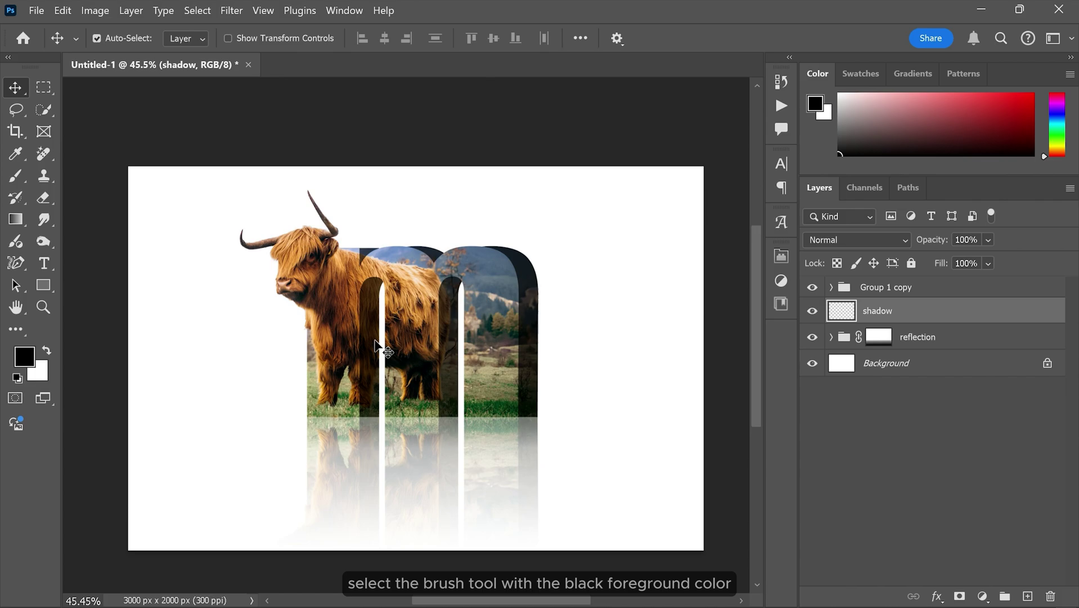
Step: Paint one large black dab left of the letter with a 0%-hardness brush
{"action": "left_click_drag", "start_coordinate": [15, 176], "coordinate": [81, 171]}
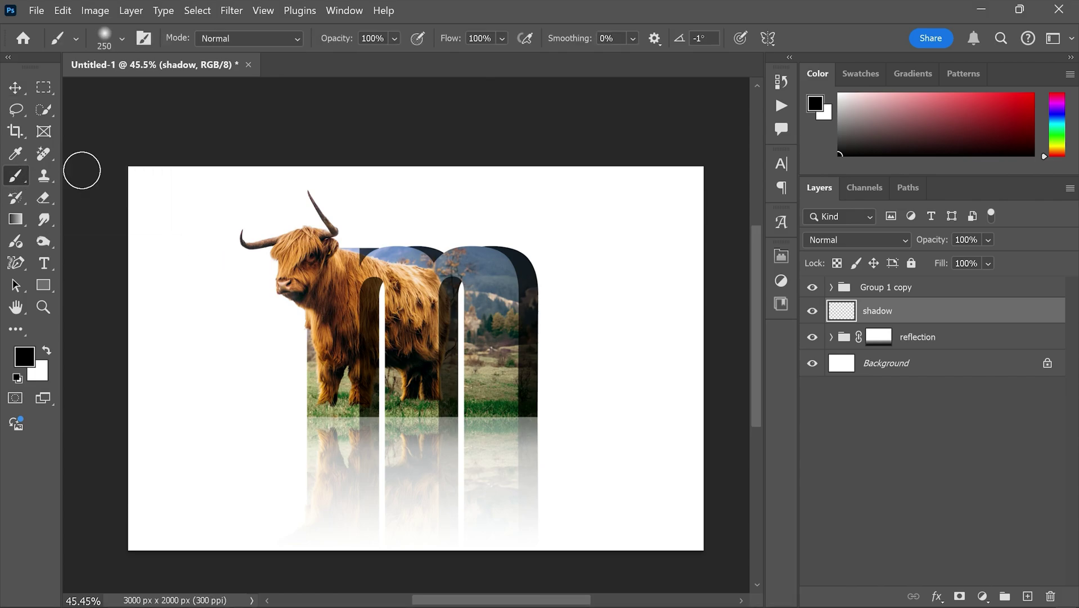
{"action": "right_click", "coordinate": [386, 276]}
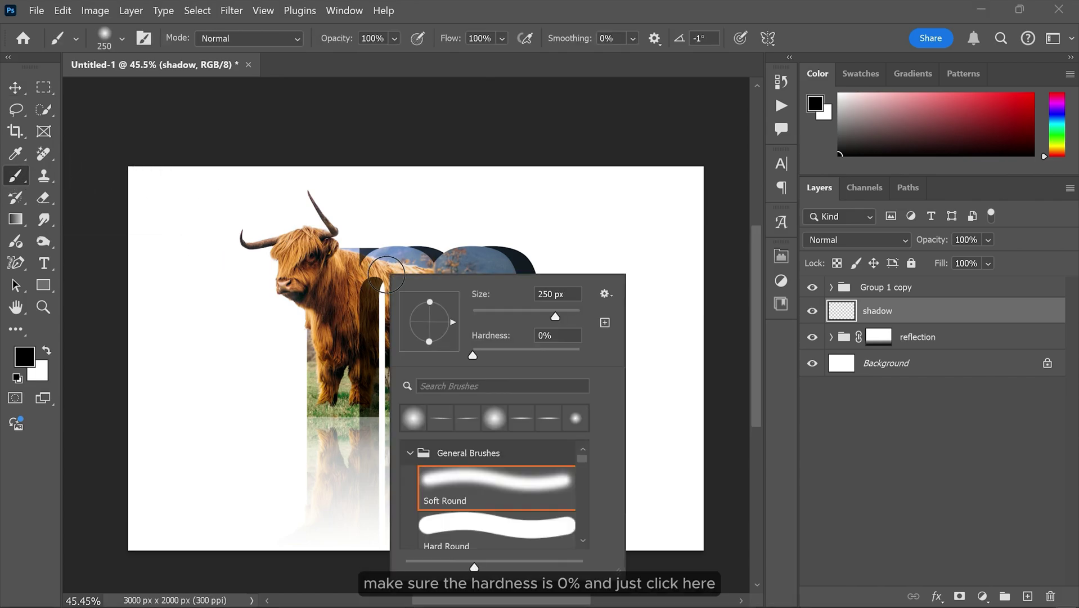
{"action": "left_click", "coordinate": [473, 355]}
{"action": "left_click", "coordinate": [850, 321]}
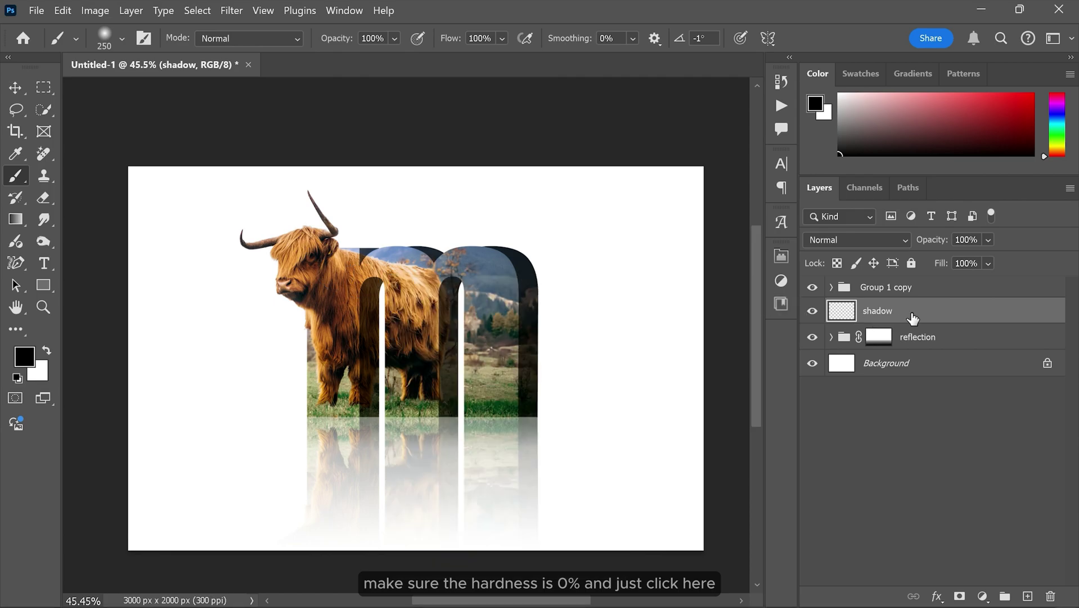
{"action": "scroll", "coordinate": [322, 441], "scroll_direction": "up", "scroll_amount": 2}
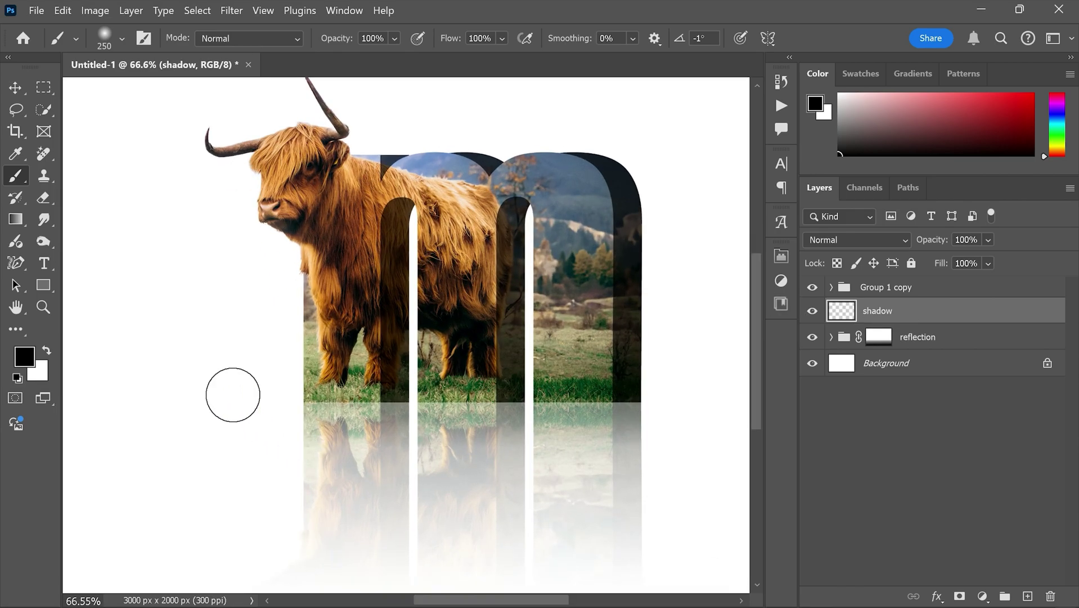
{"action": "key", "text": "bracketright"}
{"action": "key", "text": "bracketright"}
{"action": "key", "text": "bracketright"}
{"action": "left_click", "coordinate": [217, 394]}
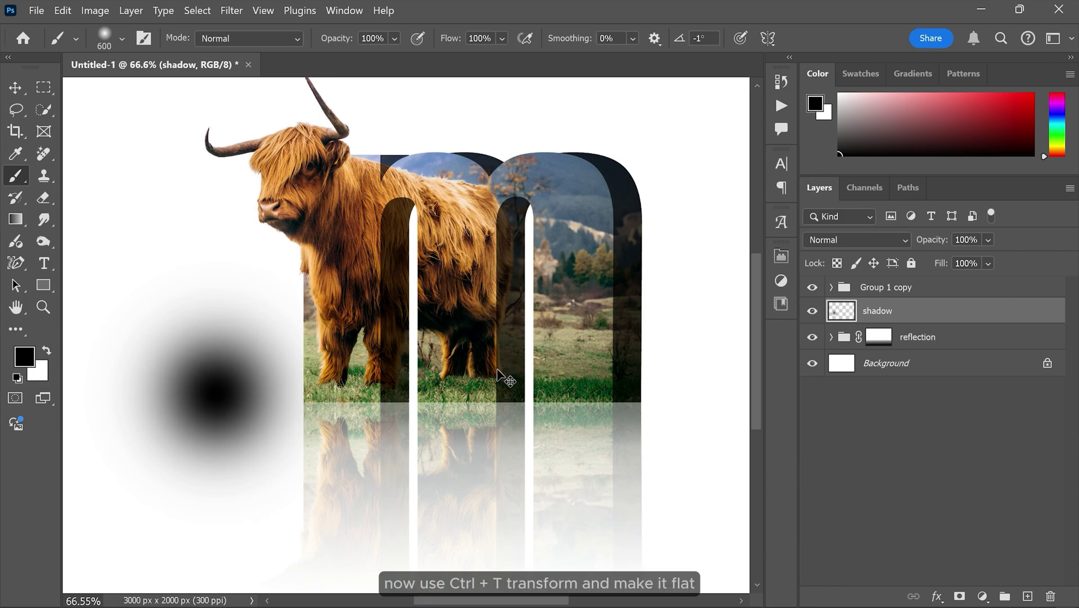
Step: Free-transform the black dab into a thin flat streak under the m, nudging it into place
{"action": "key", "text": "ctrl+t"}
{"action": "left_click_drag", "start_coordinate": [217, 262], "coordinate": [198, 497]}
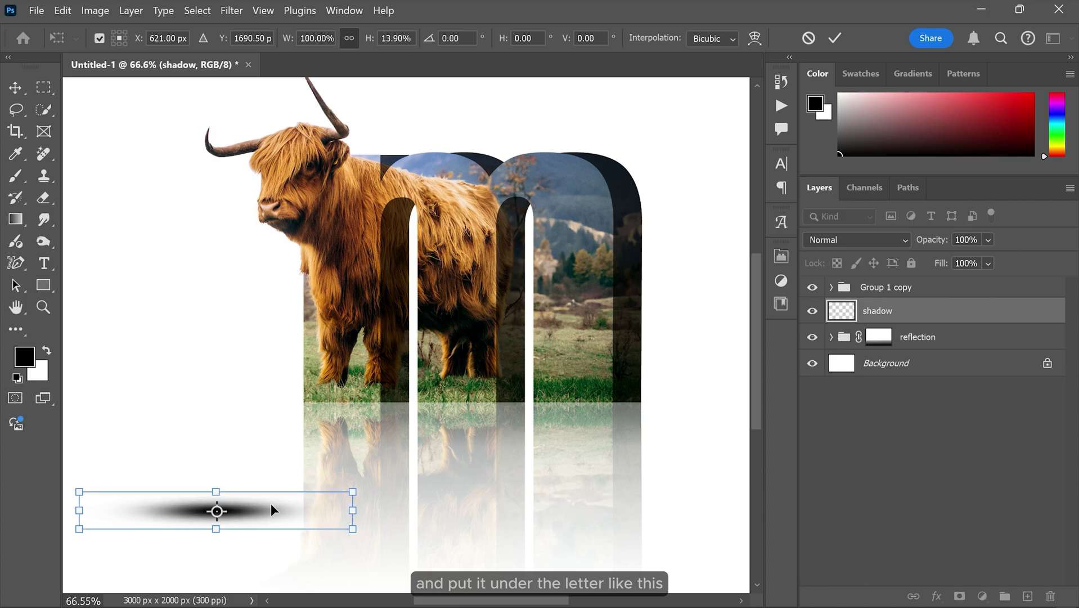
{"action": "mouse_move", "coordinate": [271, 504]}
{"action": "left_mouse_down"}
{"action": "mouse_move", "coordinate": [366, 405]}
{"action": "mouse_move", "coordinate": [394, 405]}
{"action": "left_mouse_up"}
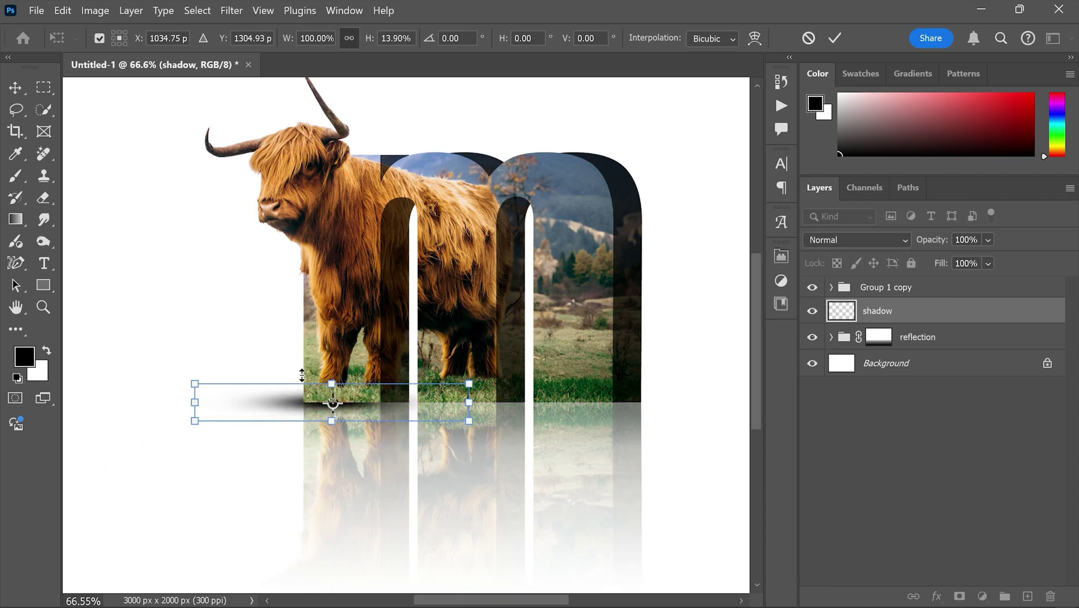
{"action": "mouse_move", "coordinate": [332, 383]}
{"action": "left_mouse_down"}
{"action": "mouse_move", "coordinate": [332, 417]}
{"action": "mouse_move", "coordinate": [427, 390]}
{"action": "left_mouse_up"}
{"action": "scroll", "coordinate": [383, 413], "scroll_direction": "up", "scroll_amount": 3}
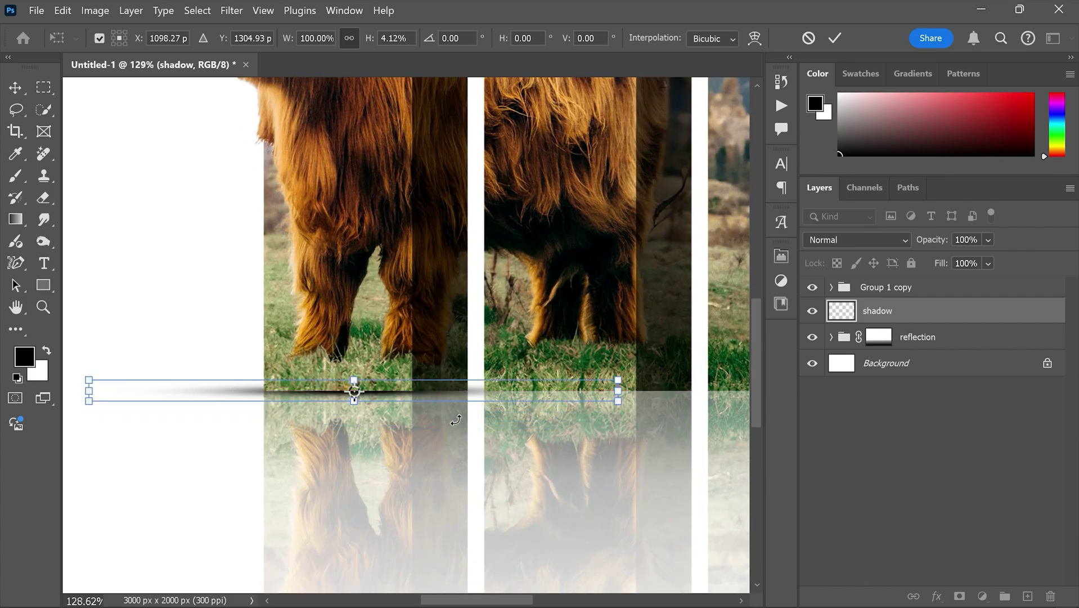
{"action": "key", "text": "Down"}
{"action": "key", "text": "Down"}
{"action": "key", "text": "Right"}
{"action": "key", "text": "Right"}
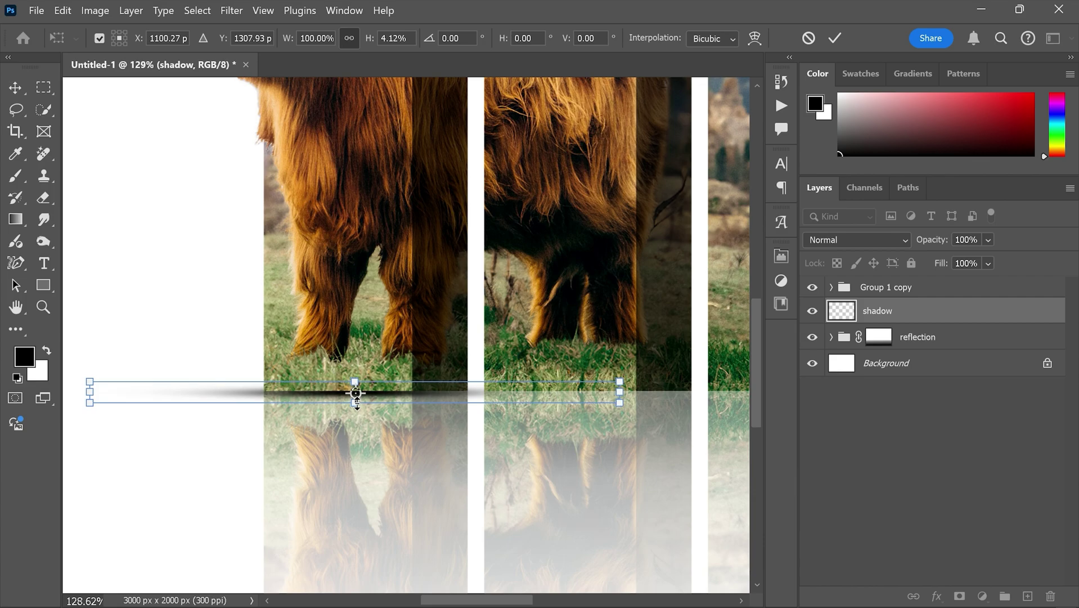
{"action": "key", "text": "Right"}
{"action": "key", "text": "Right"}
{"action": "key", "text": "Right"}
{"action": "key", "text": "Down"}
Step: Commit the flattened shadow and duplicate it twice rightward along the m's base
{"action": "left_click", "coordinate": [832, 39]}
{"action": "scroll", "coordinate": [135, 425], "scroll_direction": "down", "scroll_amount": 3}
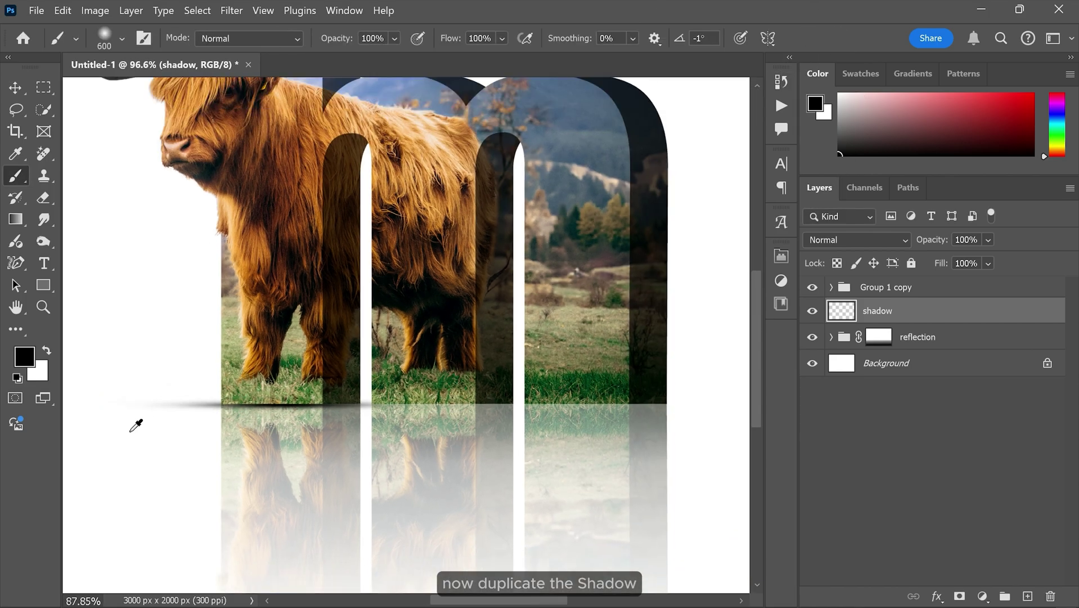
{"action": "scroll", "coordinate": [276, 408], "scroll_direction": "up", "scroll_amount": 3}
{"action": "key", "text": "ctrl"}
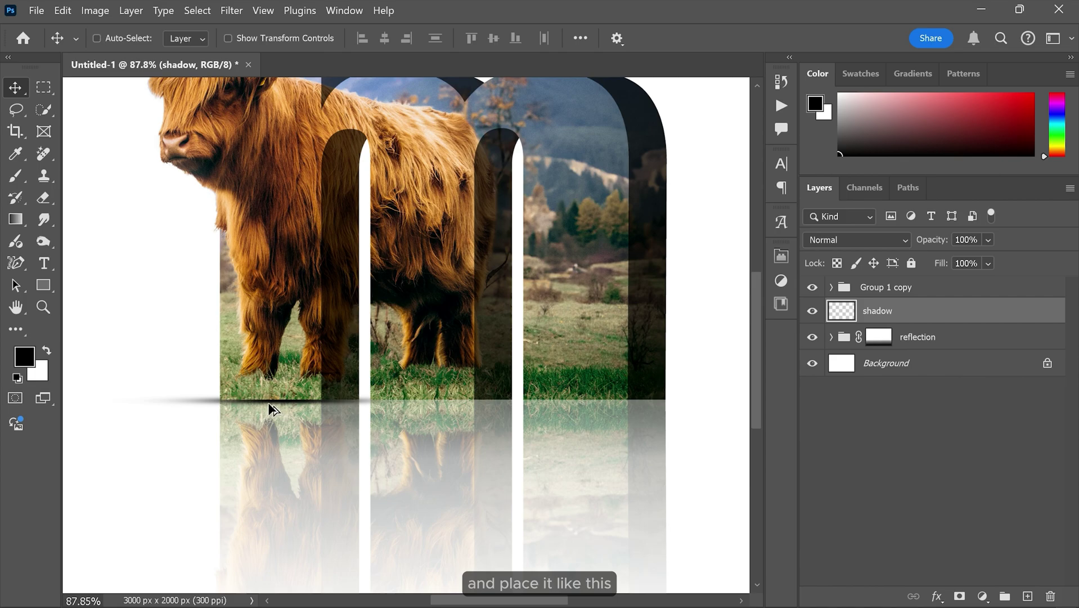
{"action": "left_click_drag", "start_coordinate": [269, 402], "coordinate": [485, 403]}
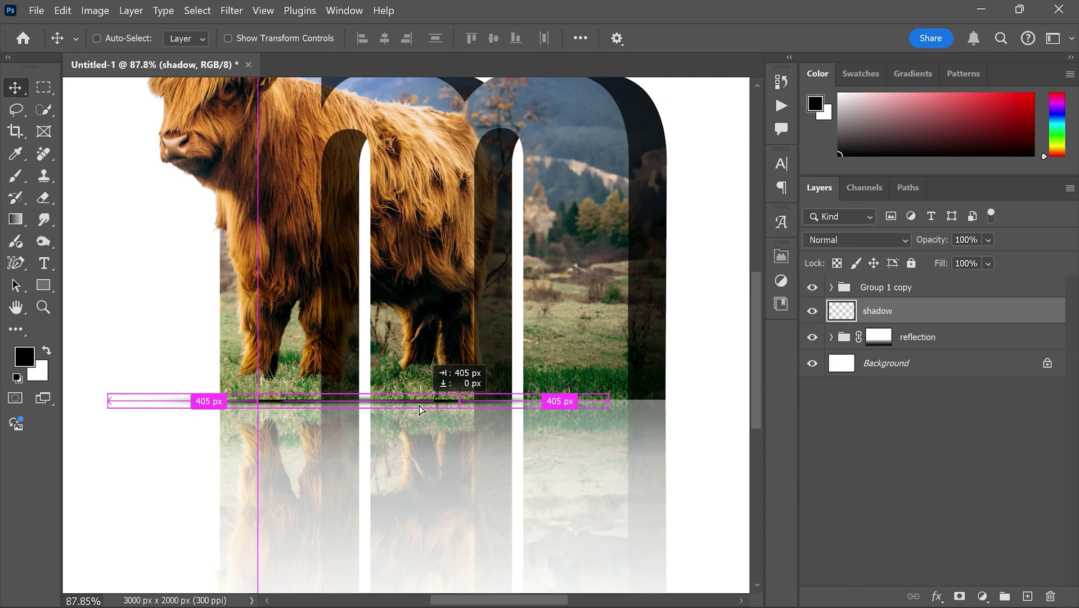
{"action": "left_click_drag", "start_coordinate": [485, 403], "coordinate": [520, 407]}
{"action": "left_click_drag", "start_coordinate": [578, 325], "coordinate": [458, 330]}
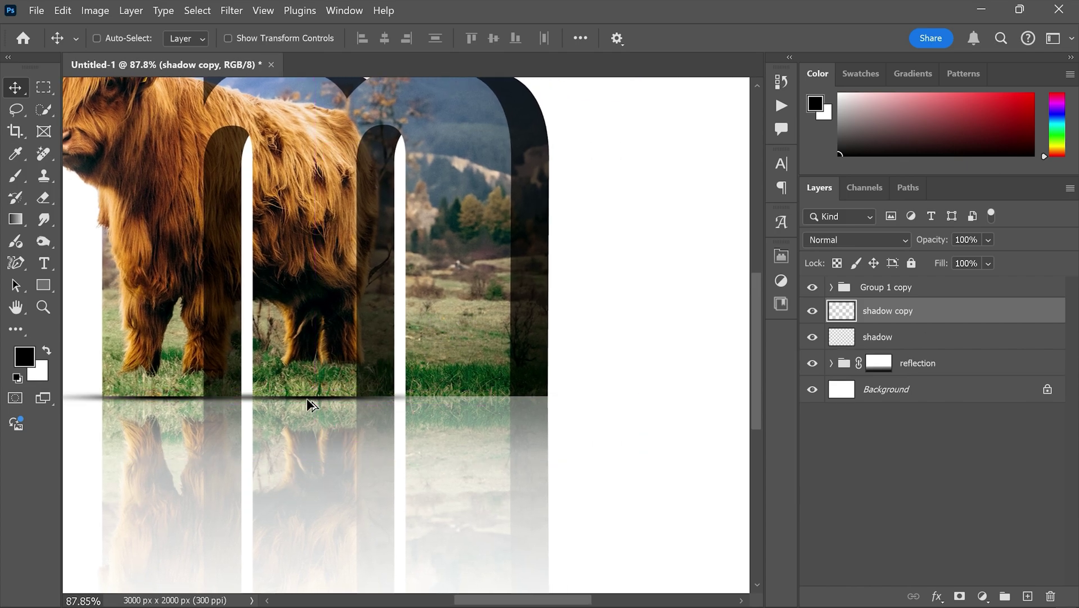
{"action": "left_click_drag", "start_coordinate": [309, 405], "coordinate": [457, 404]}
Step: Merge the three shadow layers into a single layer
{"action": "scroll", "coordinate": [532, 397], "scroll_direction": "down", "scroll_amount": 2}
{"action": "key", "text": "e"}
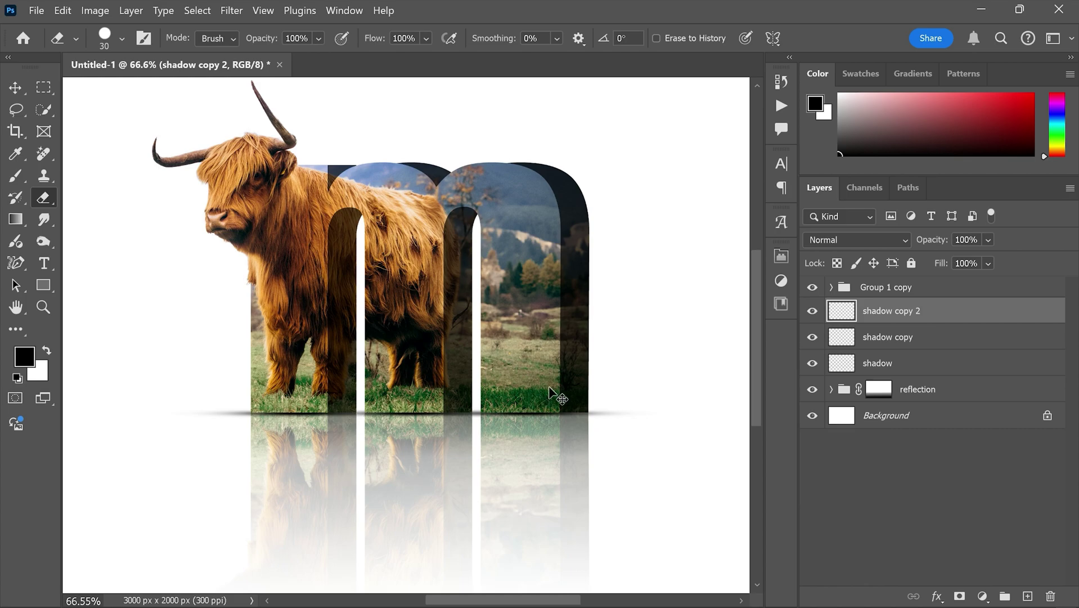
{"action": "scroll", "coordinate": [549, 389], "scroll_direction": "down", "scroll_amount": 2}
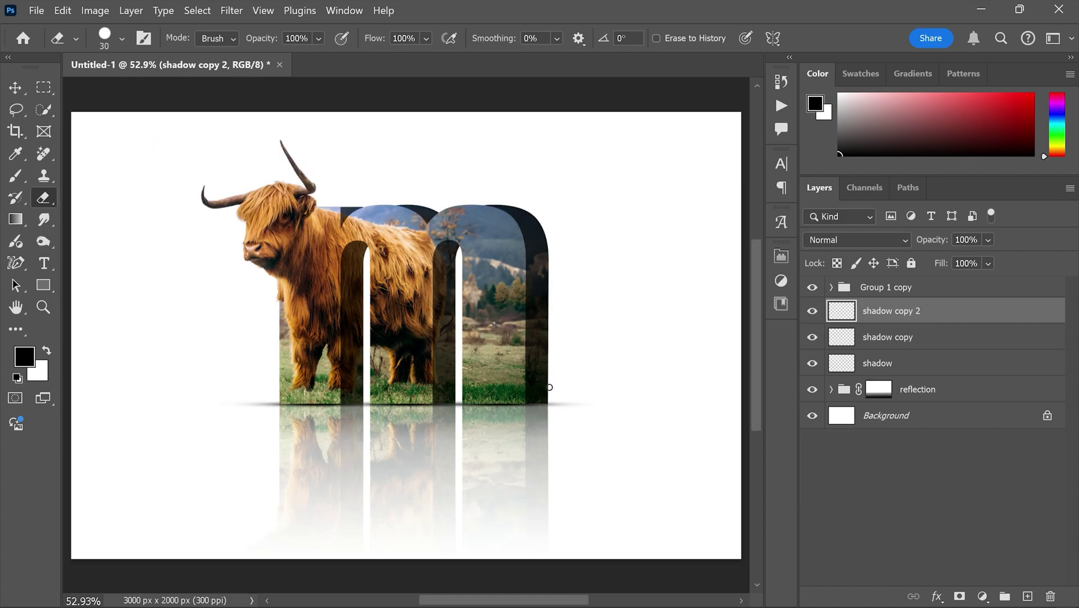
{"action": "key", "text": "v"}
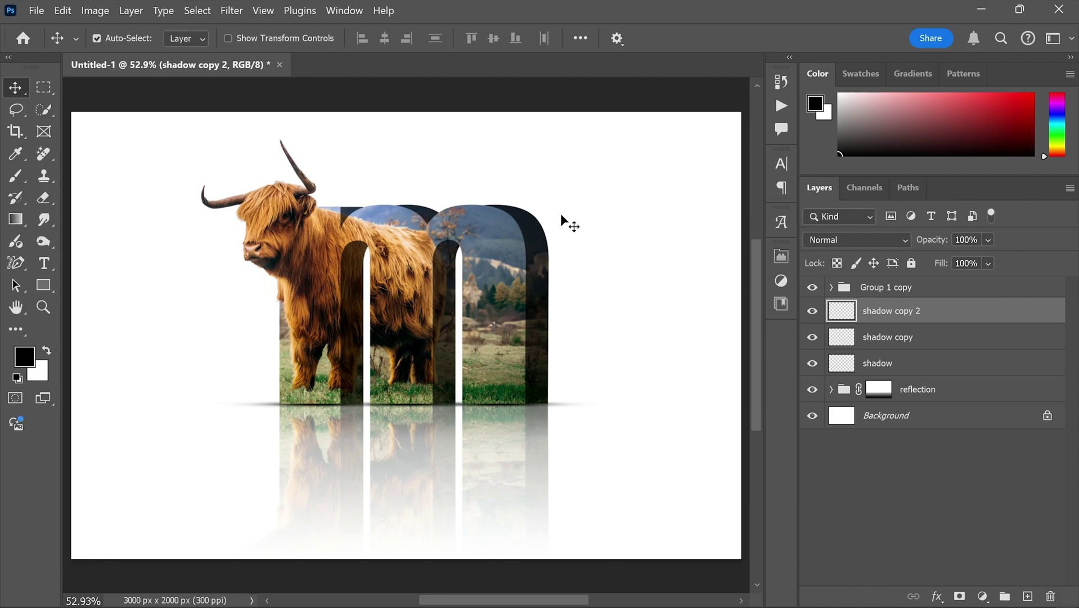
{"action": "left_click", "coordinate": [926, 364], "text": "shift"}
{"action": "right_click", "coordinate": [906, 360]}
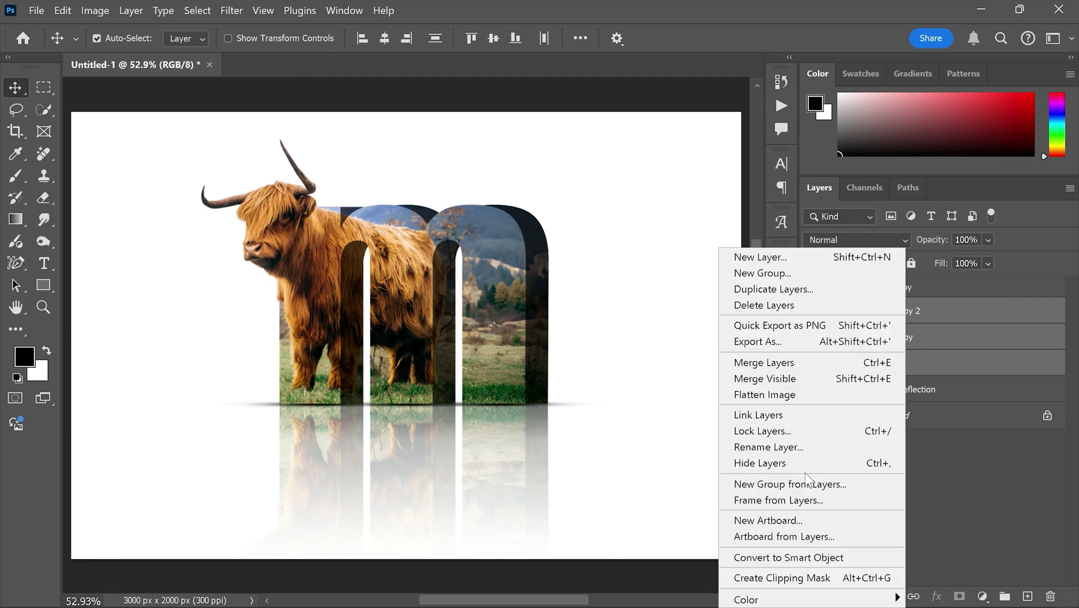
{"action": "left_click", "coordinate": [763, 364]}
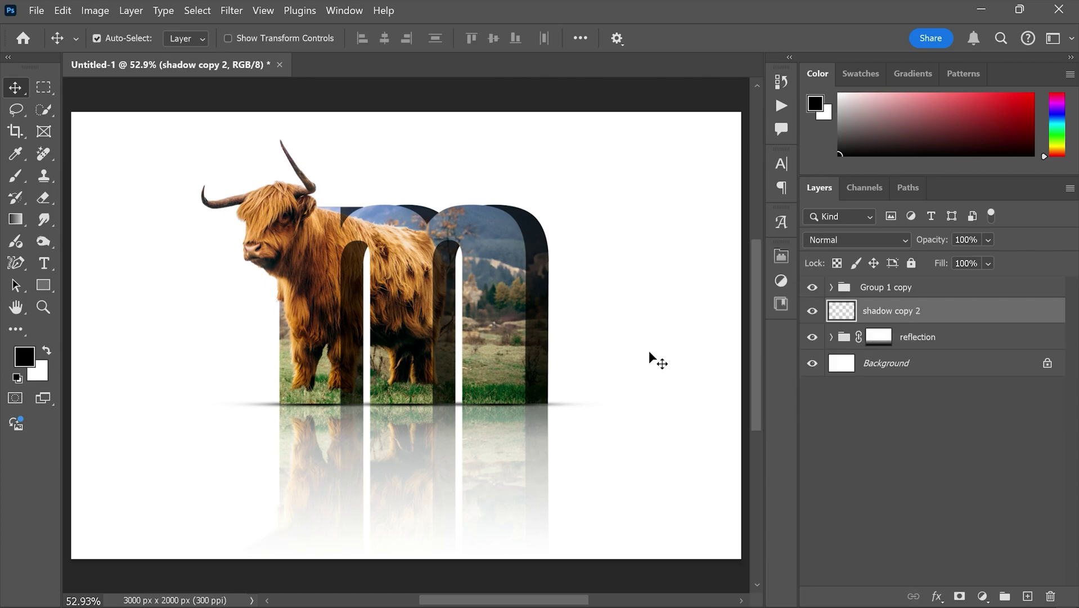
Step: Erase the shadow from the white gaps between the m's legs with a small eraser
{"action": "left_click", "coordinate": [47, 195]}
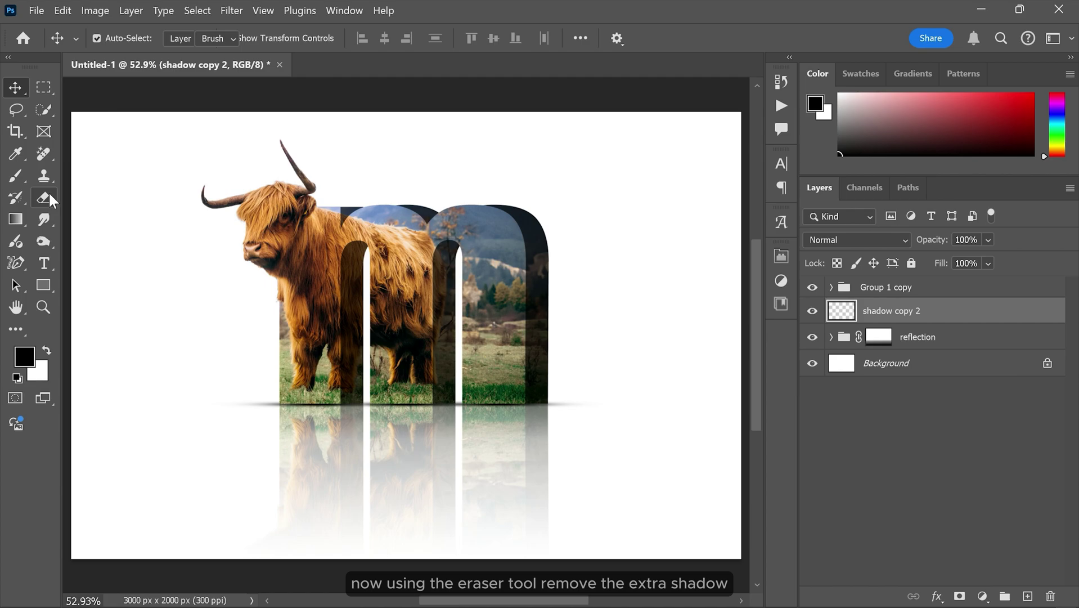
{"action": "scroll", "coordinate": [368, 405], "scroll_direction": "up", "scroll_amount": 3}
{"action": "scroll", "coordinate": [434, 330], "scroll_direction": "up", "scroll_amount": 3}
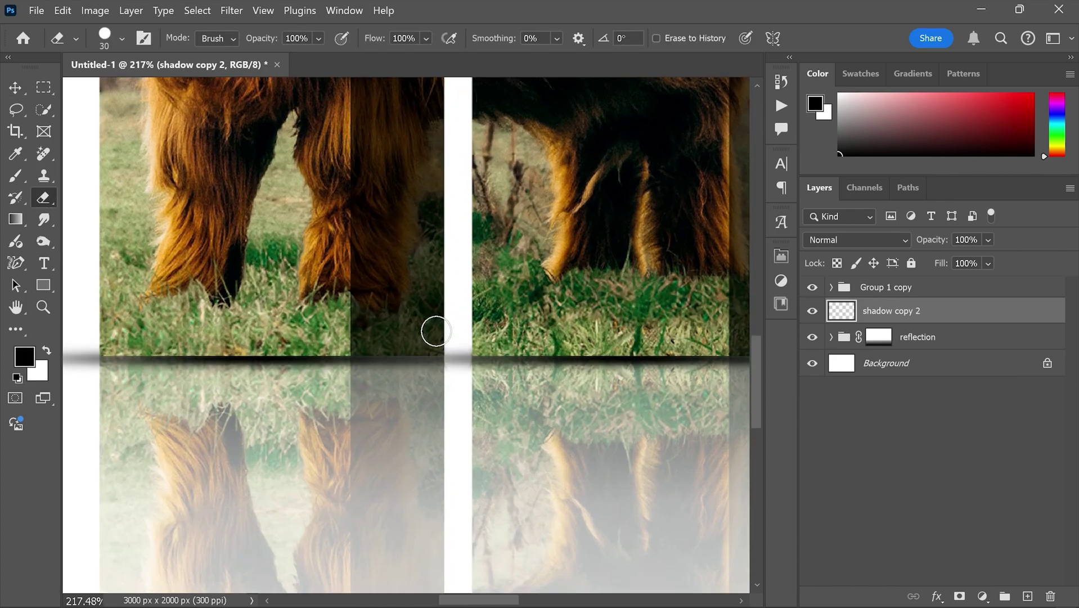
{"action": "scroll", "coordinate": [465, 362], "scroll_direction": "up", "scroll_amount": 3}
{"action": "key", "text": "["}
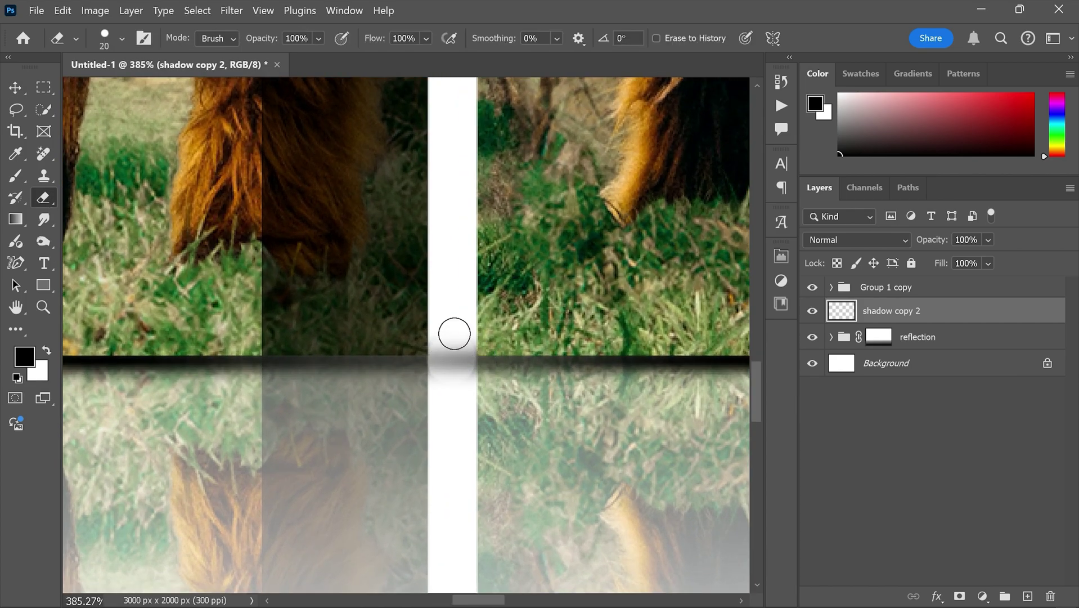
{"action": "mouse_move", "coordinate": [453, 333]}
{"action": "left_mouse_down"}
{"action": "mouse_move", "coordinate": [444, 409]}
{"action": "mouse_move", "coordinate": [446, 335]}
{"action": "mouse_move", "coordinate": [460, 320]}
{"action": "mouse_move", "coordinate": [461, 392]}
{"action": "mouse_move", "coordinate": [456, 332]}
{"action": "left_mouse_up"}
{"action": "left_click_drag", "start_coordinate": [353, 320], "coordinate": [62, 317]}
{"action": "left_click_drag", "start_coordinate": [525, 314], "coordinate": [216, 309]}
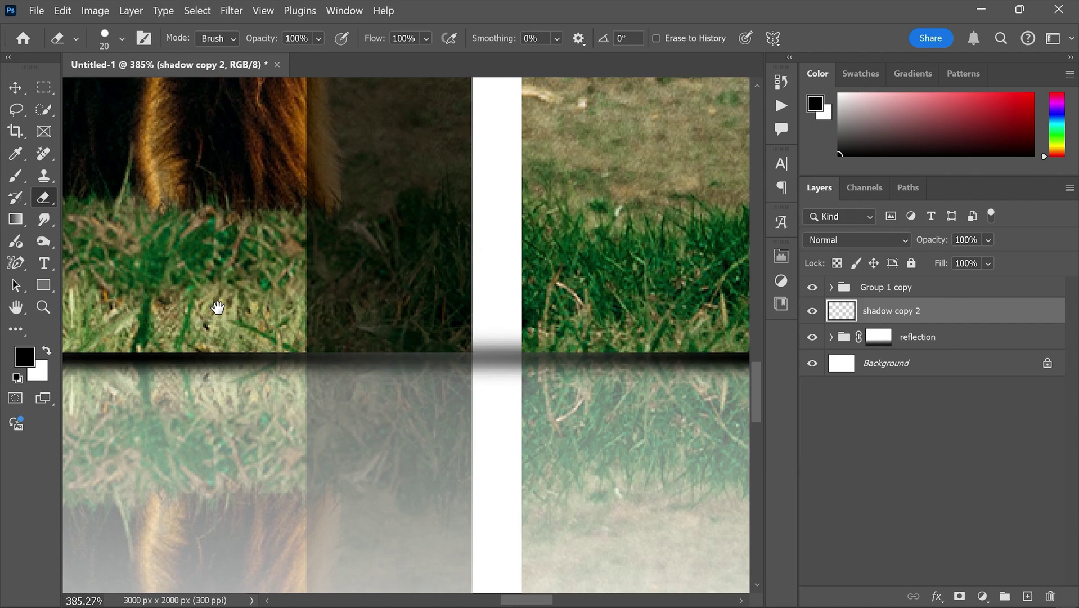
{"action": "mouse_move", "coordinate": [488, 341]}
{"action": "left_mouse_down"}
{"action": "mouse_move", "coordinate": [489, 379]}
{"action": "mouse_move", "coordinate": [482, 349]}
{"action": "mouse_move", "coordinate": [494, 330]}
{"action": "mouse_move", "coordinate": [488, 359]}
{"action": "mouse_move", "coordinate": [500, 373]}
{"action": "mouse_move", "coordinate": [284, 337]}
{"action": "left_mouse_up"}
{"action": "key", "text": "ctrl+z"}
{"action": "left_click_drag", "start_coordinate": [518, 332], "coordinate": [318, 325]}
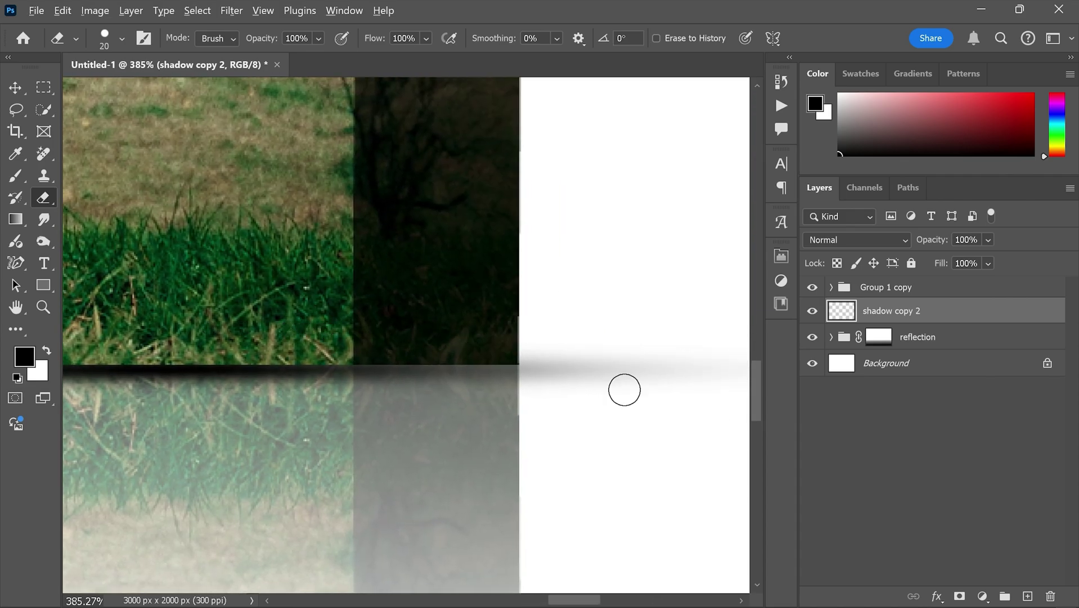
{"action": "scroll", "coordinate": [636, 393], "scroll_direction": "down", "scroll_amount": 5}
{"action": "scroll", "coordinate": [656, 397], "scroll_direction": "down", "scroll_amount": 2}
{"action": "scroll", "coordinate": [656, 397], "scroll_direction": "down", "scroll_amount": 1}
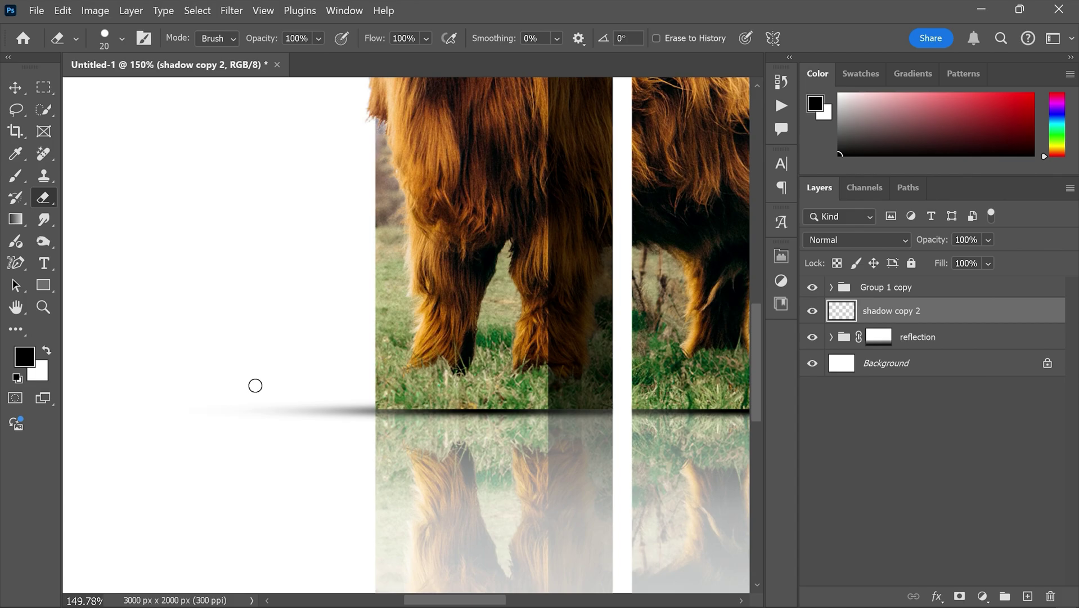
{"action": "scroll", "coordinate": [255, 386], "scroll_direction": "up", "scroll_amount": 1}
Step: Soften the eraser to 0% hardness, enlarge it, and fade out the shadow's left tail
{"action": "right_click", "coordinate": [292, 337]}
{"action": "left_click_drag", "start_coordinate": [445, 386], "coordinate": [344, 394]}
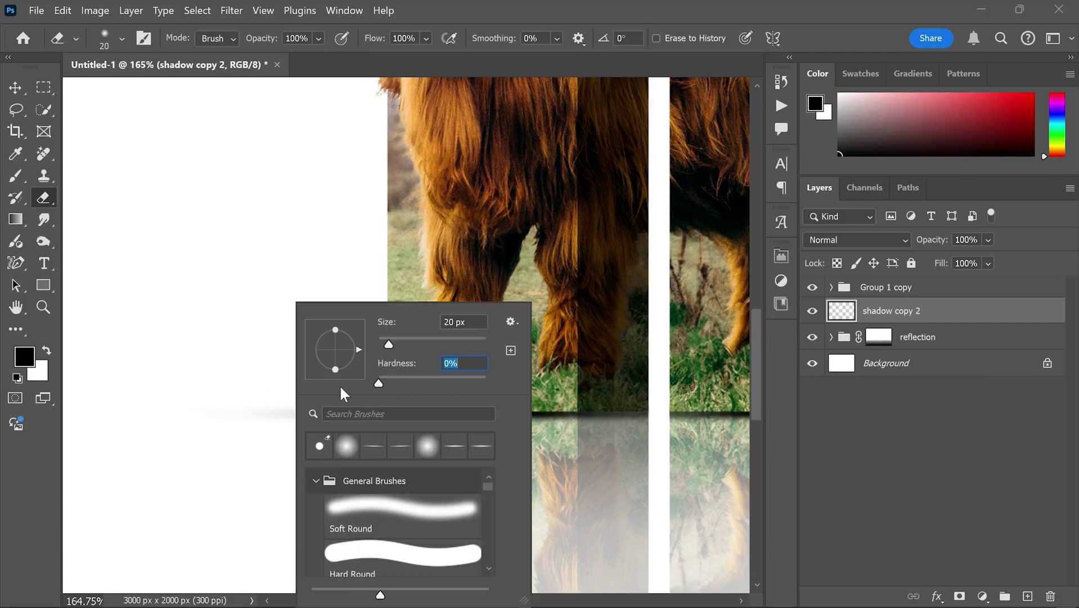
{"action": "left_click", "coordinate": [277, 365]}
{"action": "key", "text": "bracketright"}
{"action": "key", "text": "bracketright"}
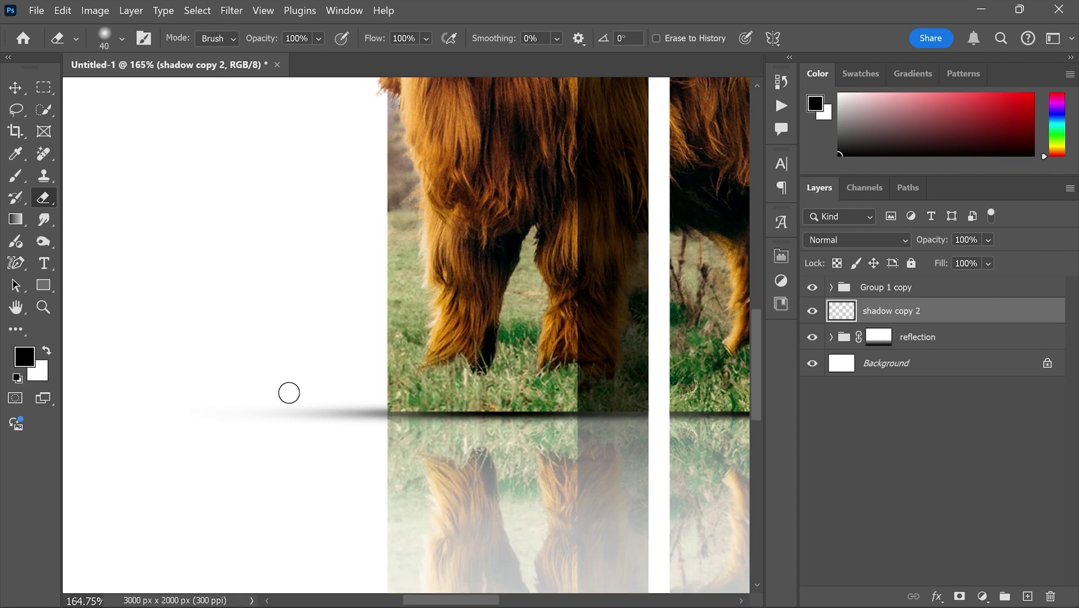
{"action": "key", "text": "bracketright"}
{"action": "key", "text": "bracketright"}
{"action": "key", "text": "bracketright"}
{"action": "key", "text": "bracketright"}
{"action": "key", "text": "bracketright"}
{"action": "key", "text": "bracketright"}
{"action": "key", "text": "bracketright"}
{"action": "left_click", "coordinate": [298, 401]}
{"action": "left_click_drag", "start_coordinate": [297, 401], "coordinate": [259, 399]}
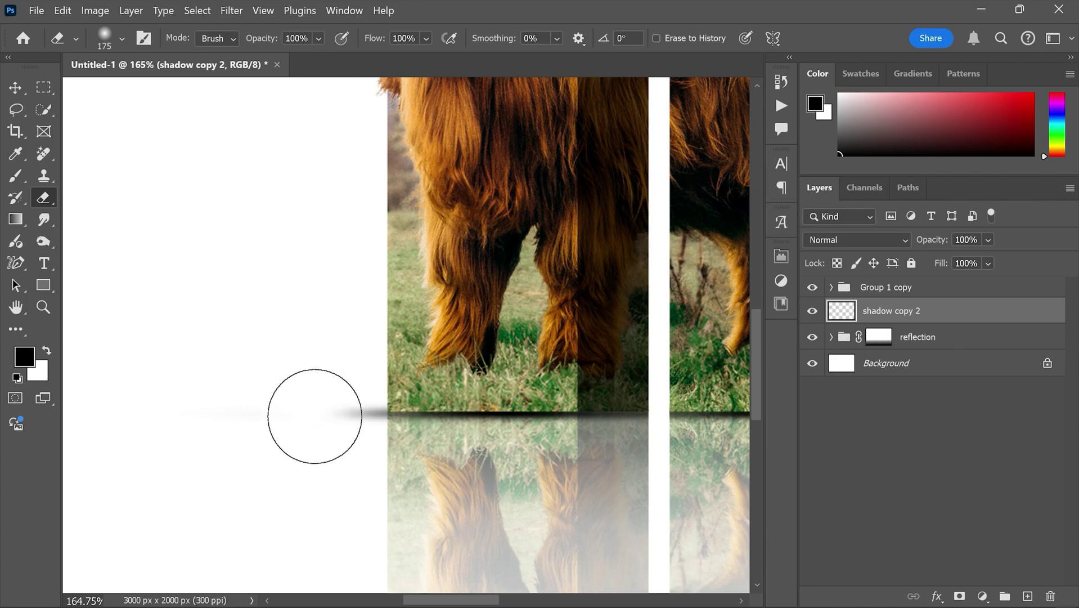
{"action": "scroll", "coordinate": [315, 416], "scroll_direction": "down", "scroll_amount": 5}
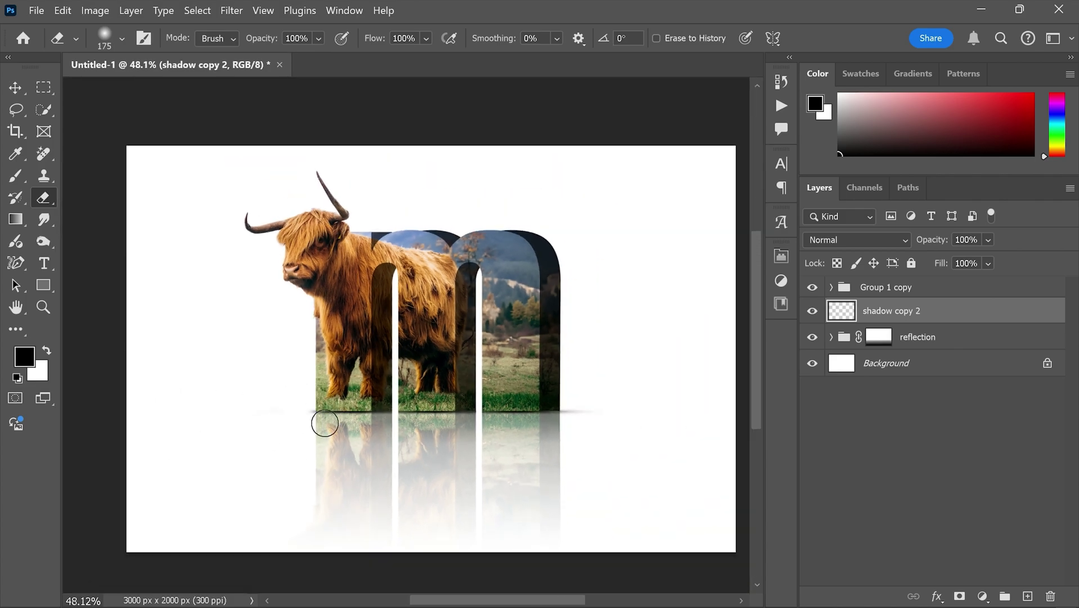
{"action": "scroll", "coordinate": [315, 416], "scroll_direction": "up", "scroll_amount": 1}
{"action": "scroll", "coordinate": [451, 419], "scroll_direction": "up", "scroll_amount": 2}
{"action": "key", "text": "v"}
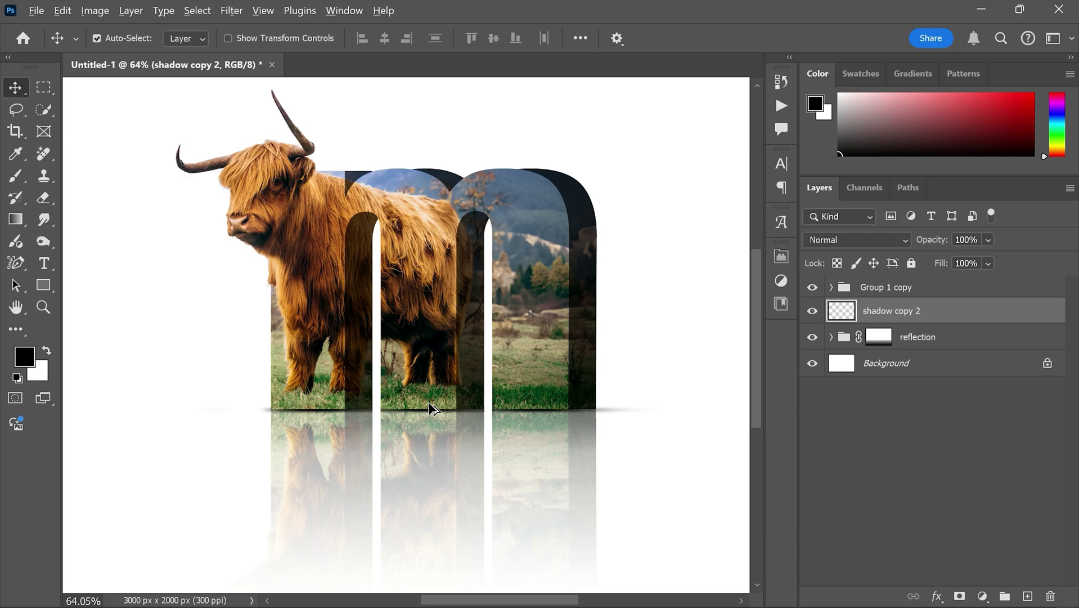
{"action": "scroll", "coordinate": [432, 408], "scroll_direction": "down", "scroll_amount": 1}
{"action": "scroll", "coordinate": [432, 408], "scroll_direction": "up", "scroll_amount": 1}
{"action": "scroll", "coordinate": [432, 408], "scroll_direction": "down", "scroll_amount": 2}
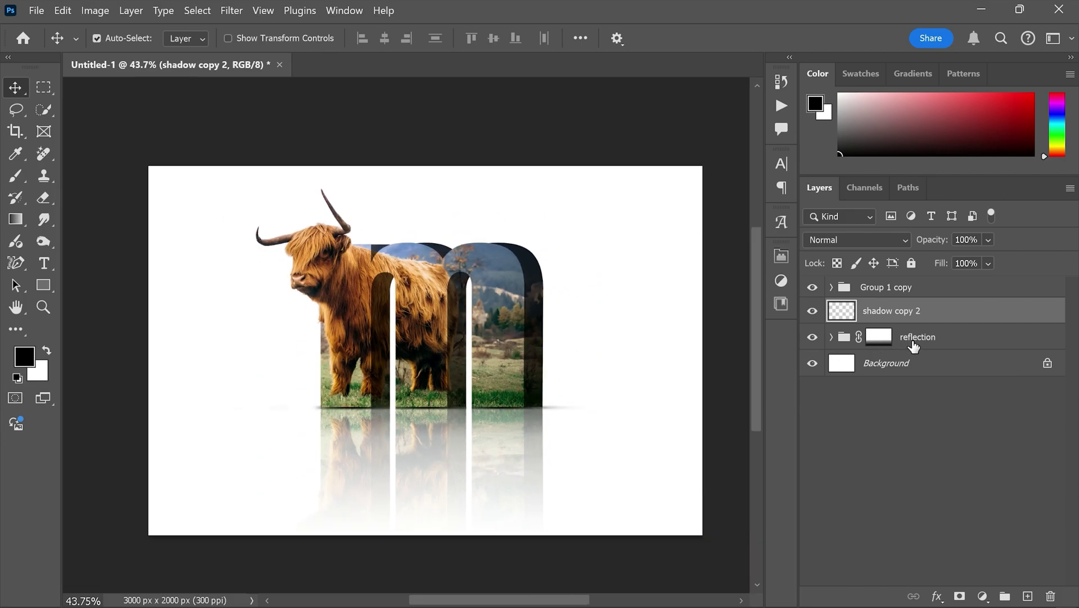
Step: Add a Gradient fill layer above Background using the Foreground to Background preset
{"action": "left_click", "coordinate": [915, 346]}
{"action": "left_click", "coordinate": [868, 371]}
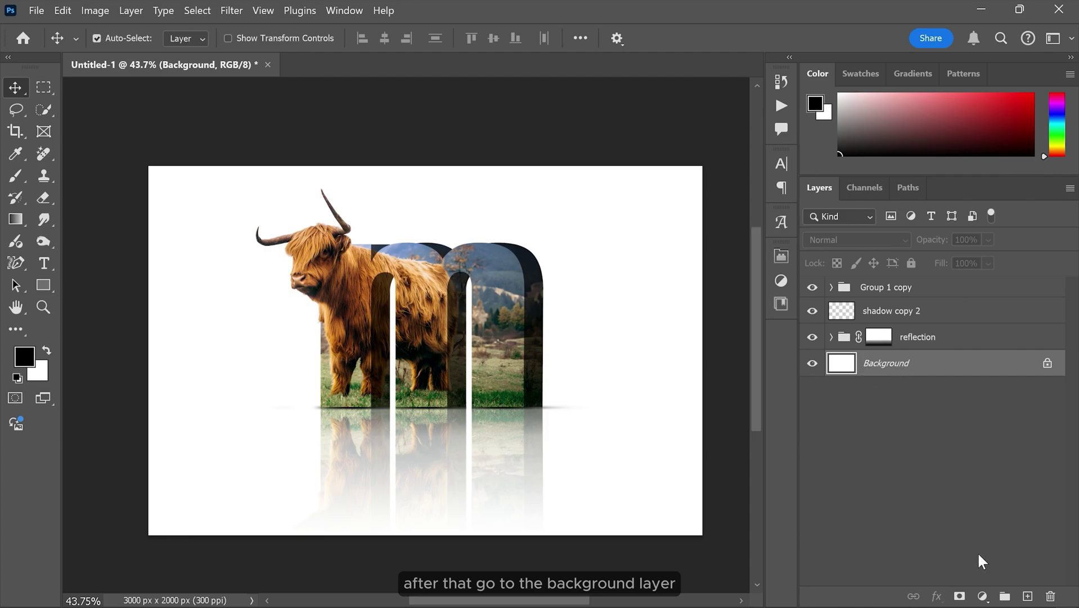
{"action": "left_click", "coordinate": [983, 596]}
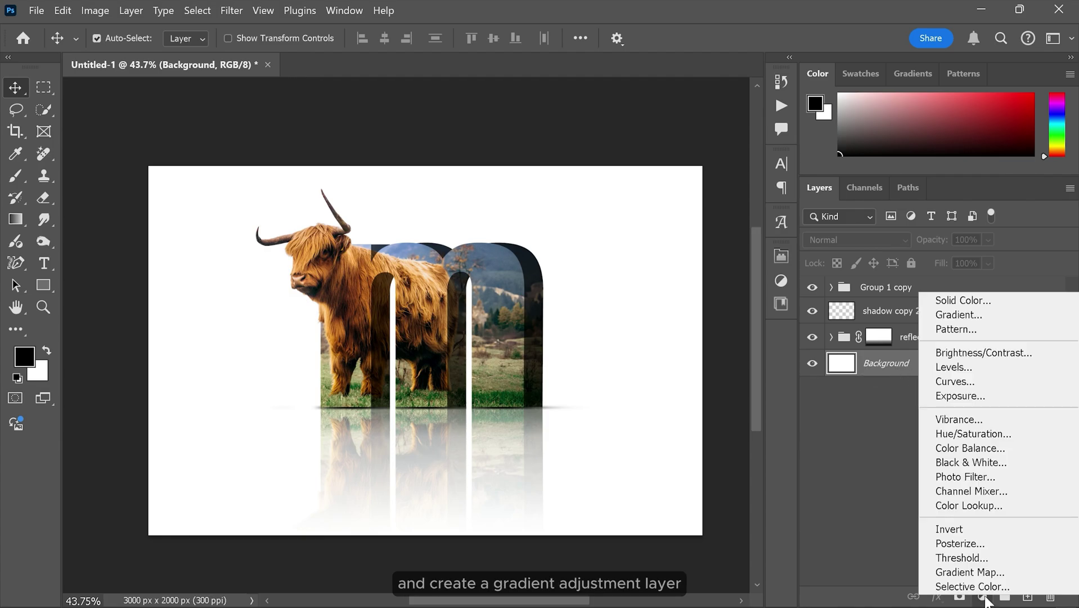
{"action": "left_click", "coordinate": [955, 316]}
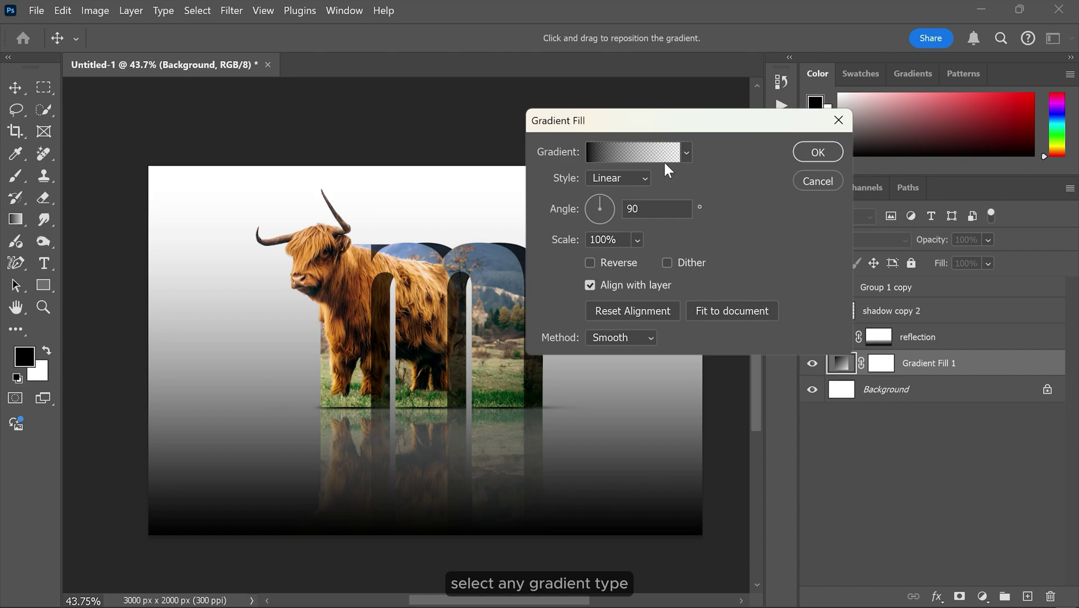
{"action": "left_click", "coordinate": [621, 156]}
{"action": "left_click", "coordinate": [639, 156]}
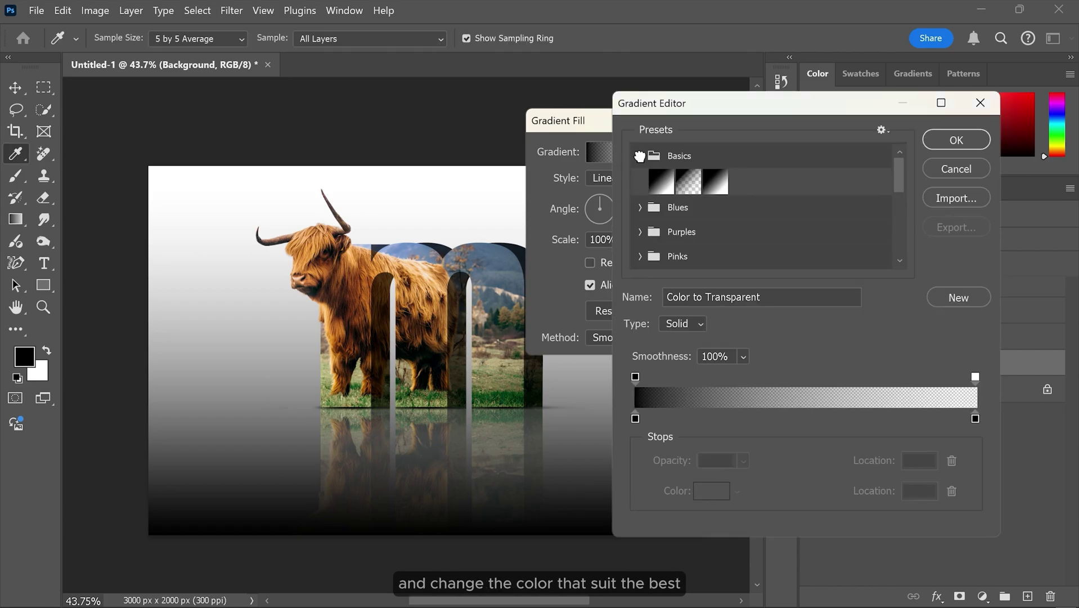
{"action": "left_click", "coordinate": [656, 182]}
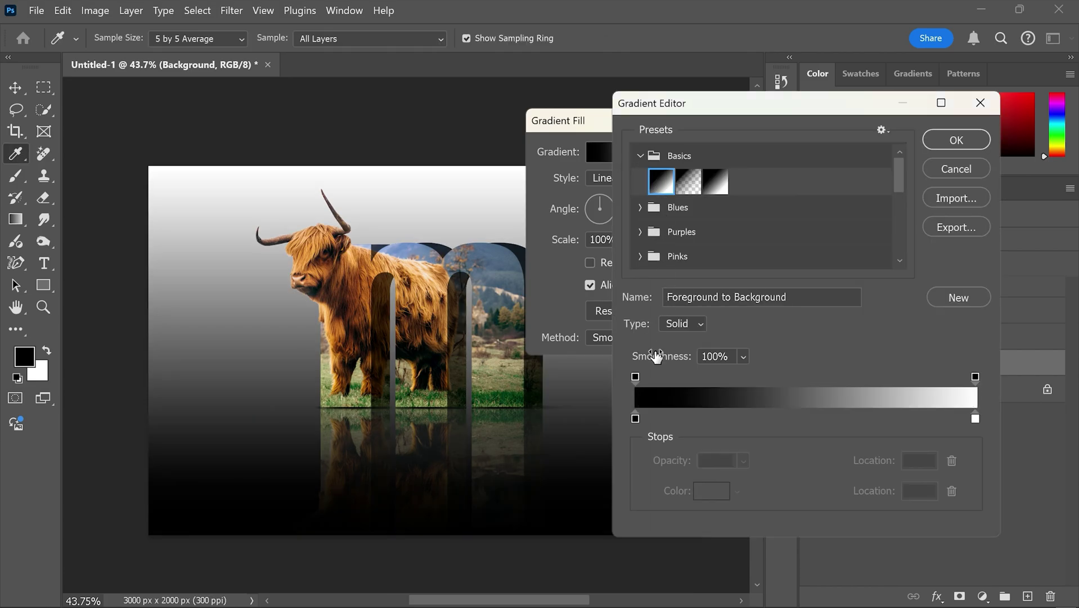
Step: Set the gradient stops to eyedropped dark and light greens and apply the fill
{"action": "double_click", "coordinate": [635, 418]}
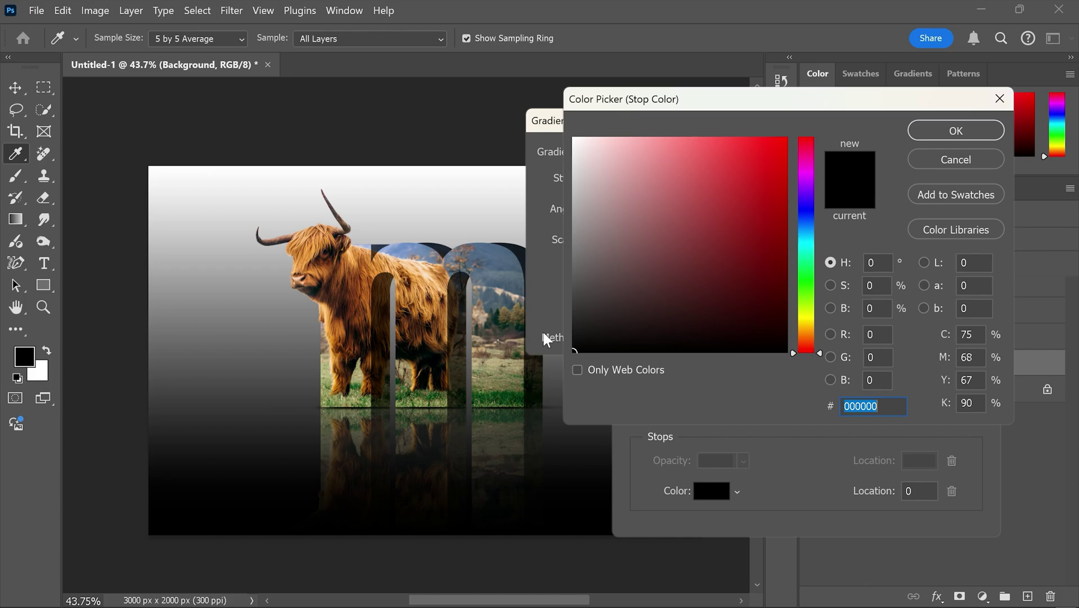
{"action": "left_click", "coordinate": [488, 402]}
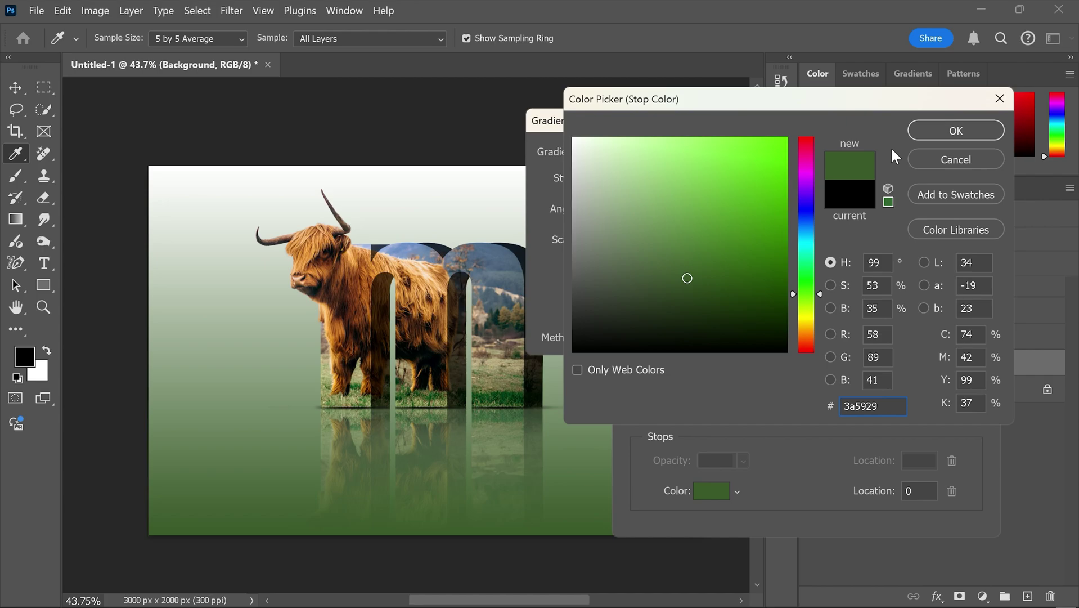
{"action": "left_click", "coordinate": [936, 133]}
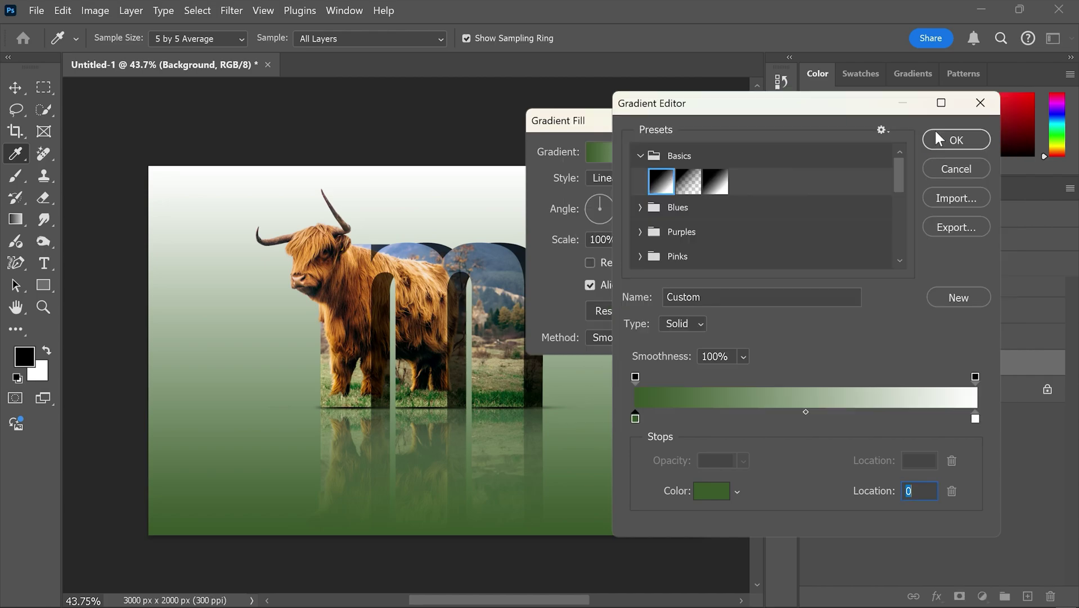
{"action": "double_click", "coordinate": [975, 419]}
{"action": "left_click_drag", "start_coordinate": [480, 388], "coordinate": [494, 383]}
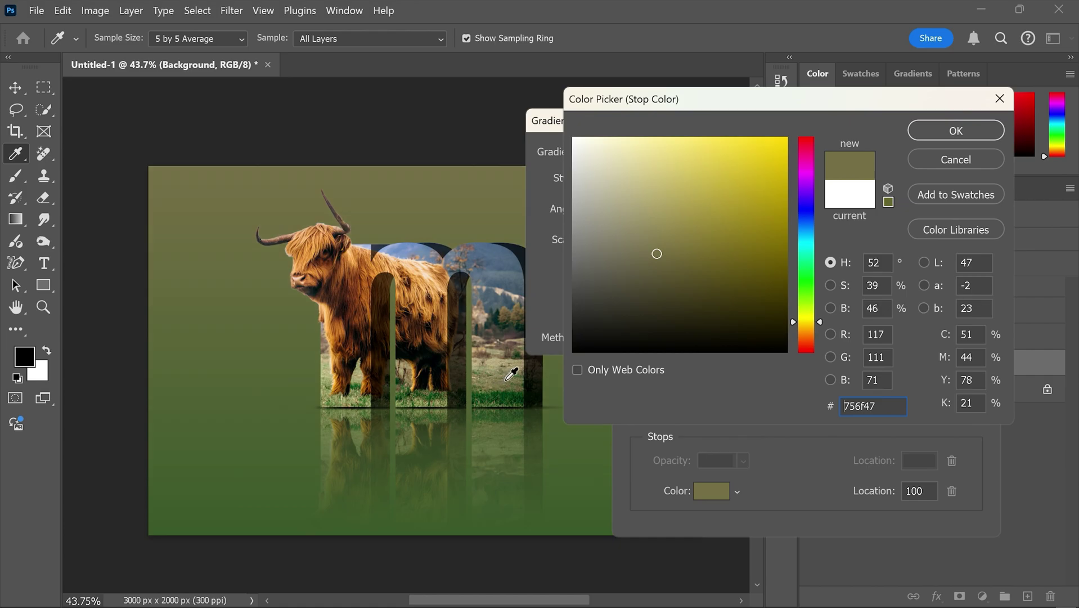
{"action": "left_click", "coordinate": [511, 374]}
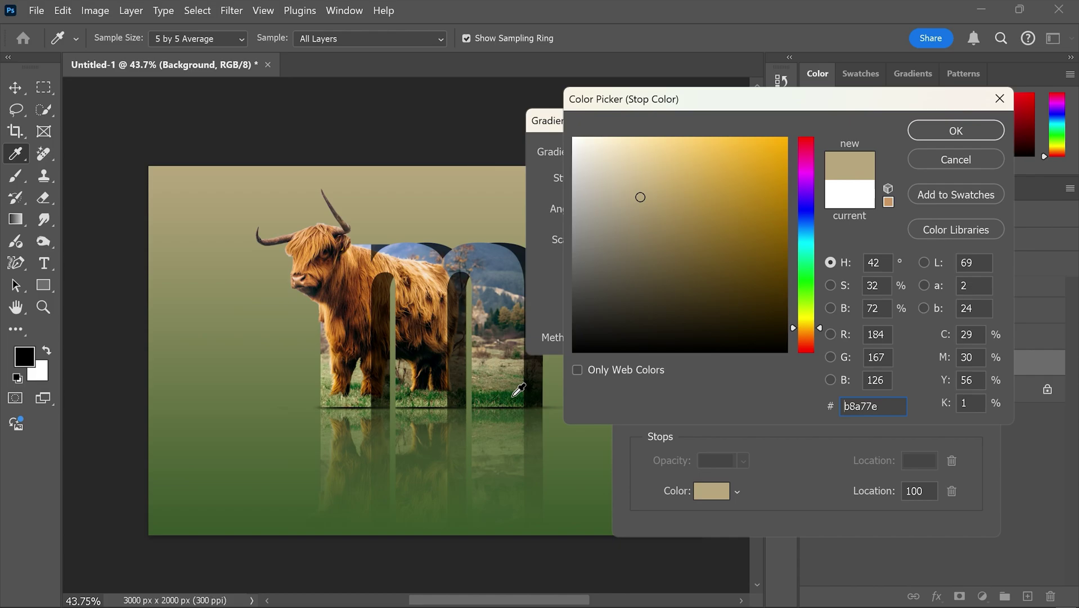
{"action": "left_click", "coordinate": [493, 403]}
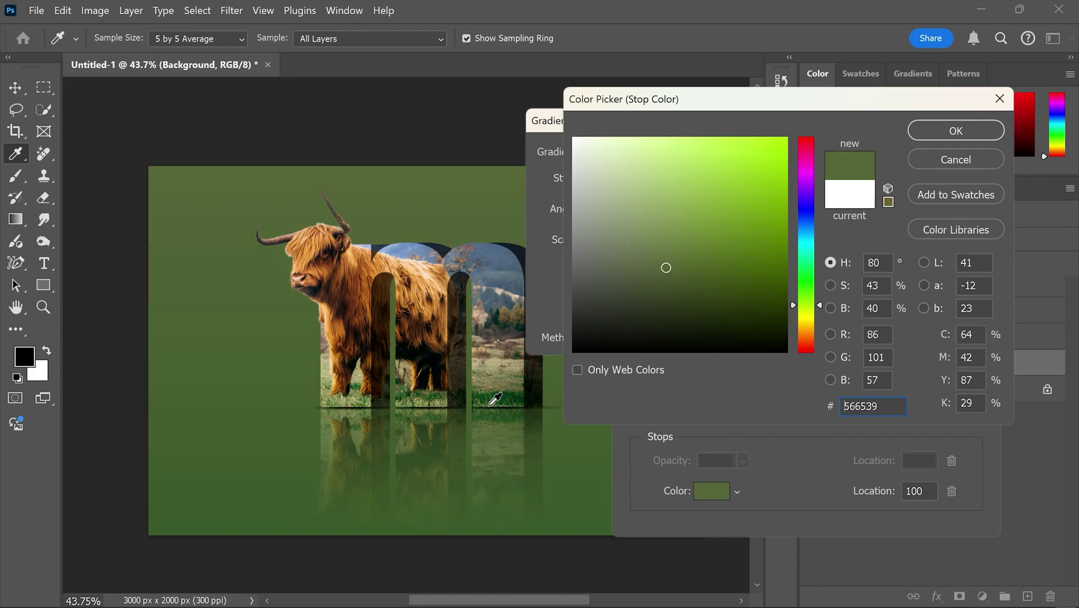
{"action": "left_click", "coordinate": [490, 405]}
{"action": "left_click_drag", "start_coordinate": [674, 241], "coordinate": [677, 236]}
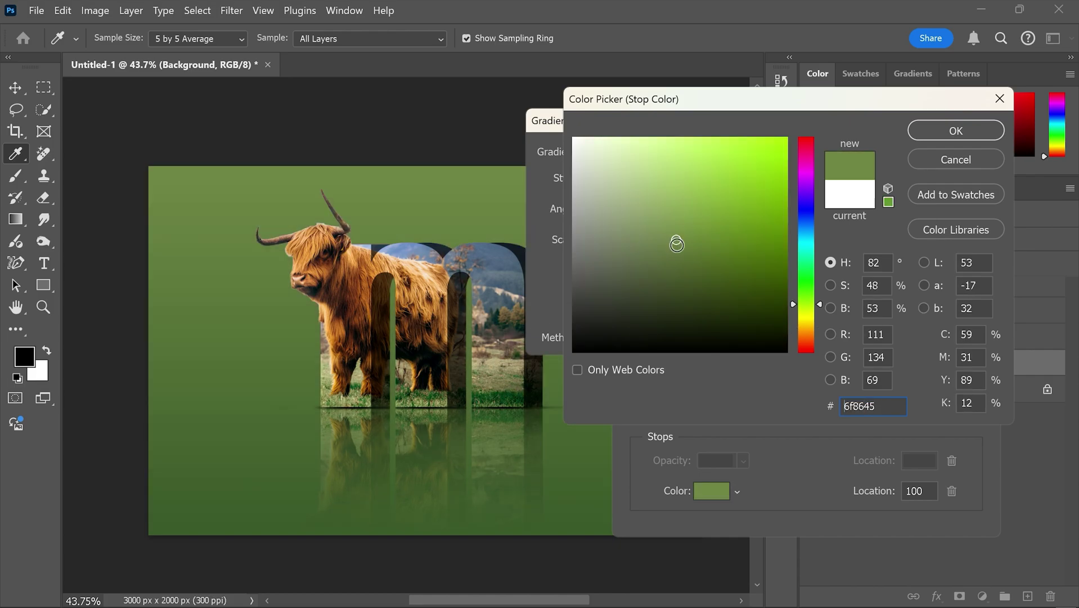
{"action": "left_click", "coordinate": [951, 132]}
{"action": "left_click", "coordinate": [940, 144]}
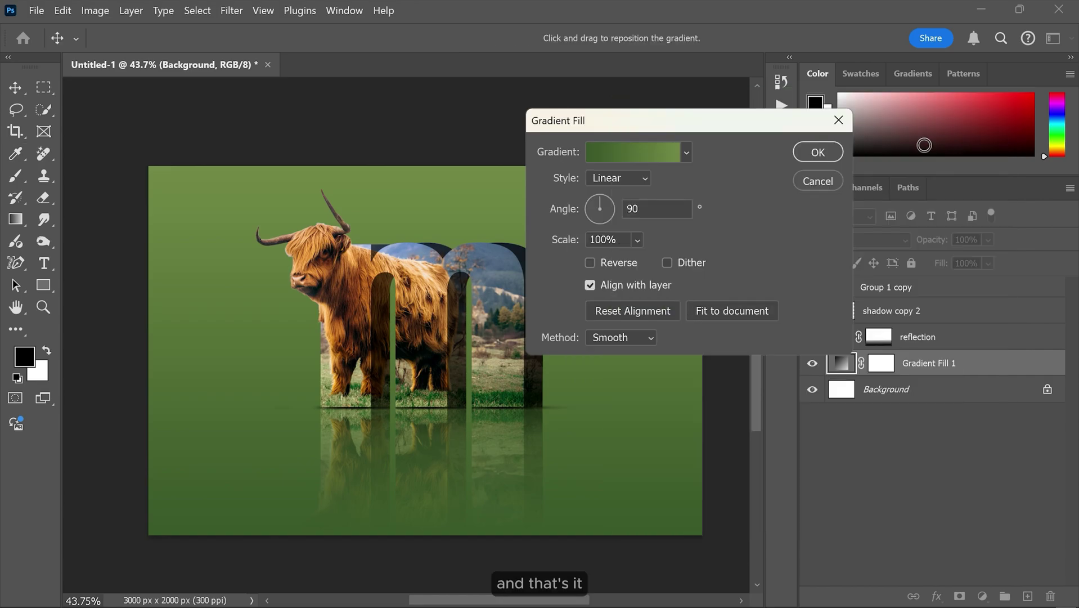
{"action": "left_click", "coordinate": [833, 162]}
{"action": "key", "text": "Delete"}
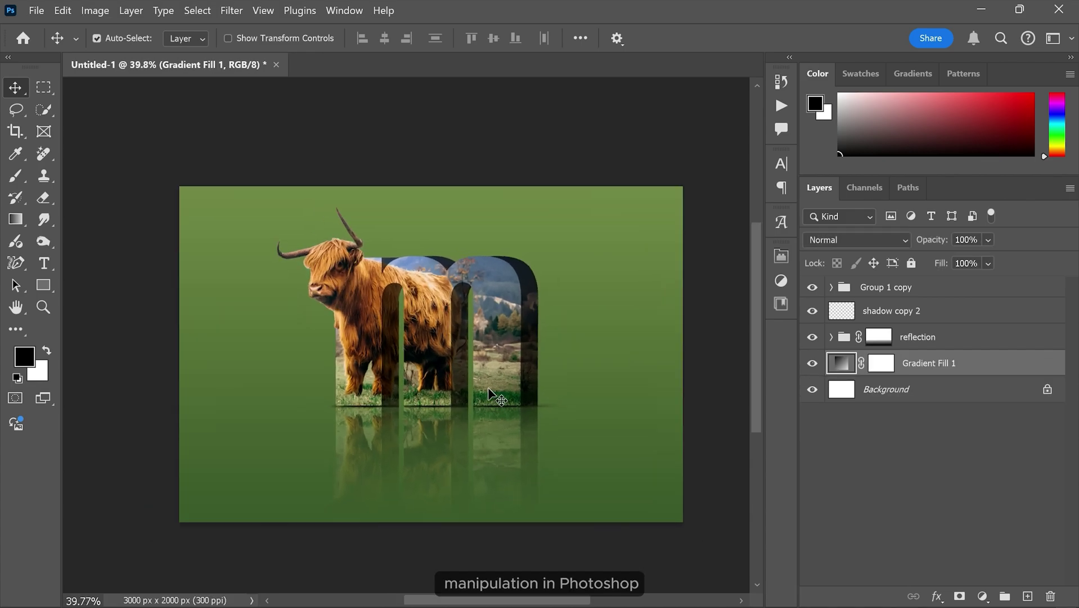
{"action": "scroll", "coordinate": [493, 388], "scroll_direction": "up", "scroll_amount": 2}
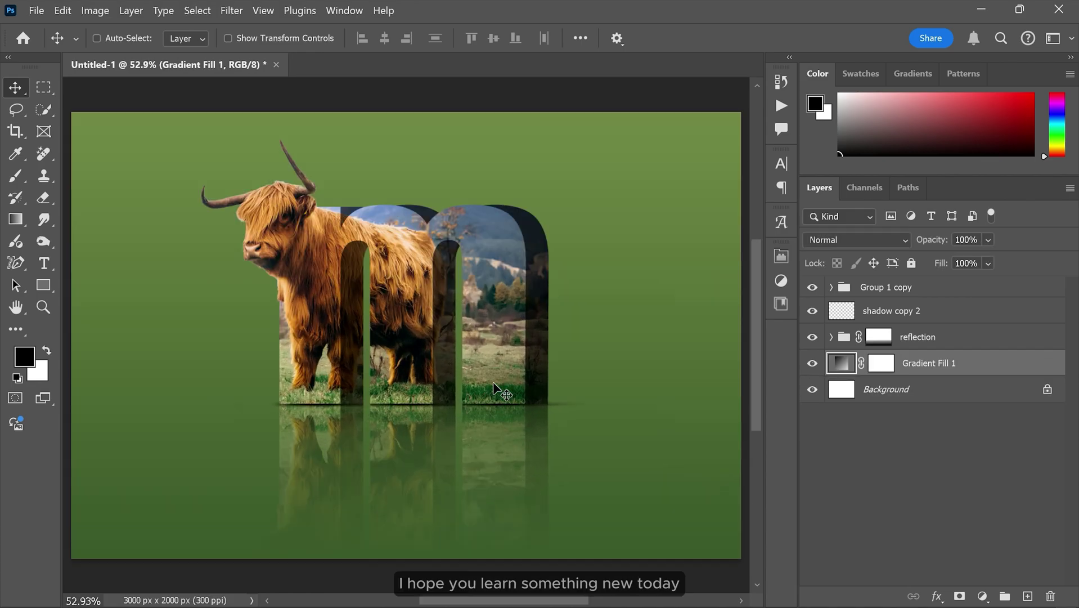